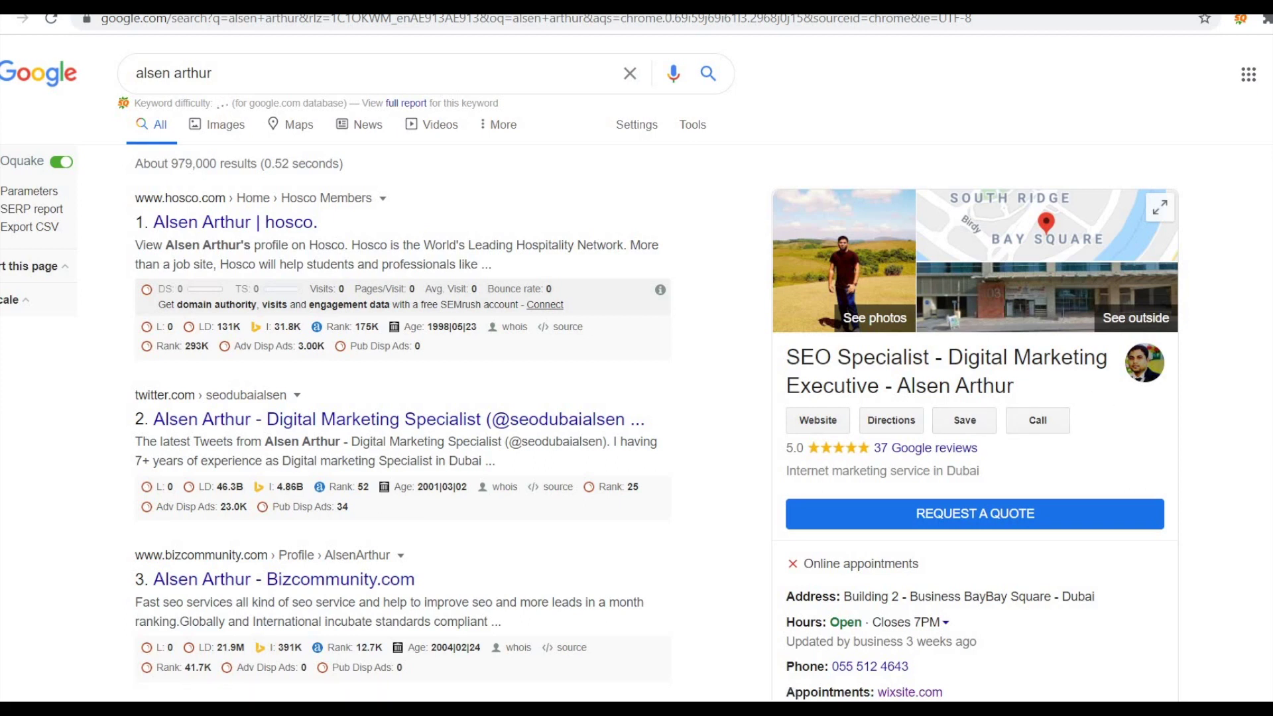
- Browse the search results, then open and dismiss the business's quote request form
{"action": "scroll", "coordinate": [628, 366], "scroll_direction": "down", "scroll_amount": 2}
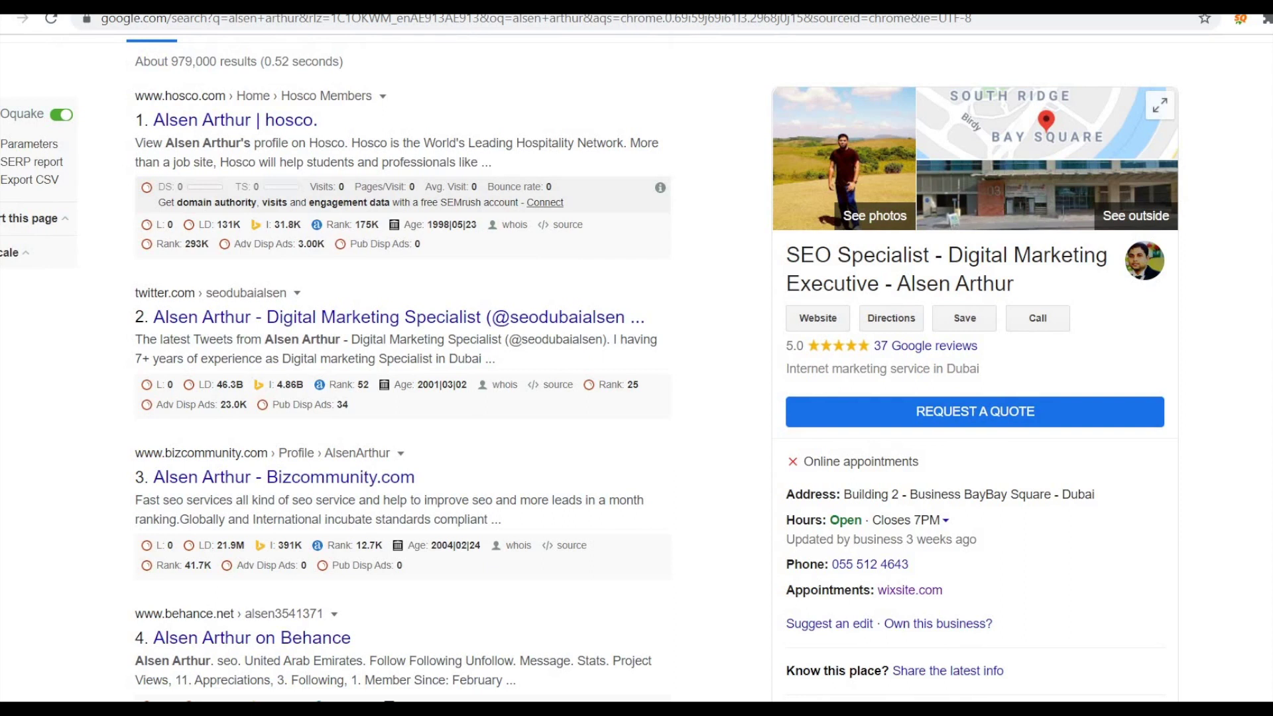
{"action": "scroll", "coordinate": [1009, 348], "scroll_direction": "down", "scroll_amount": 5}
{"action": "scroll", "coordinate": [1009, 348], "scroll_direction": "up", "scroll_amount": 2}
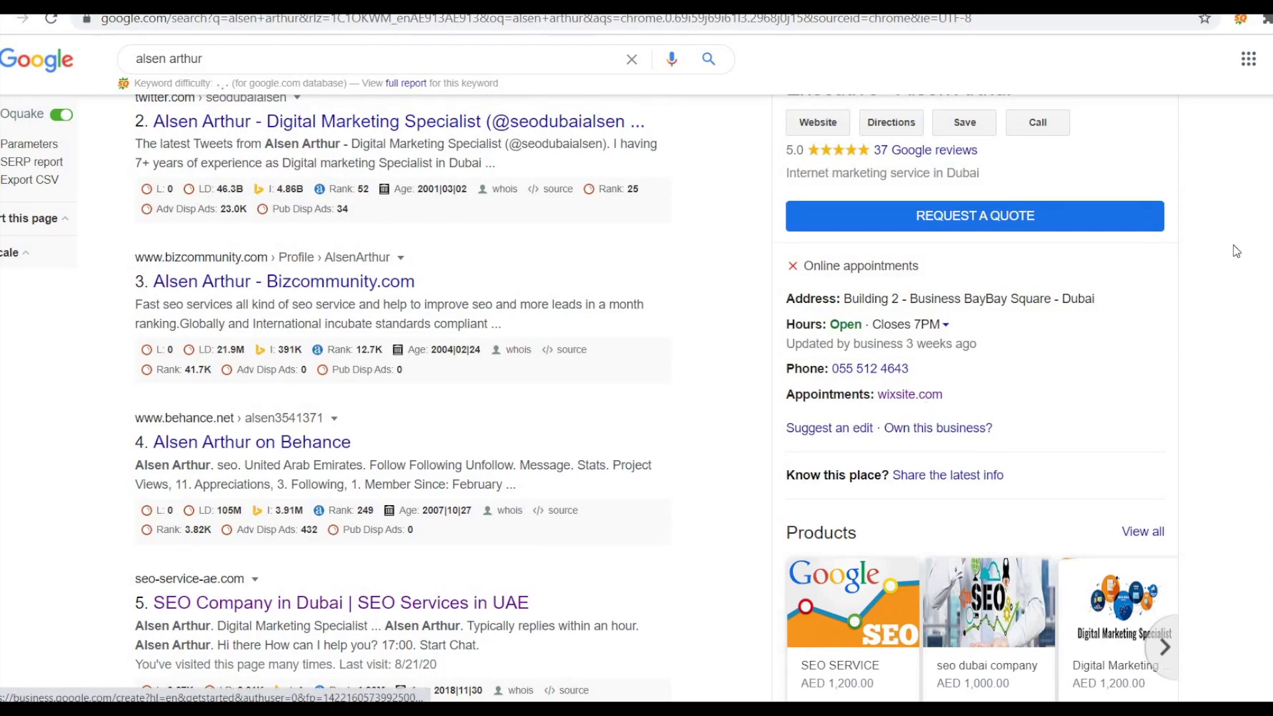
{"action": "scroll", "coordinate": [637, 398], "scroll_direction": "down", "scroll_amount": 15}
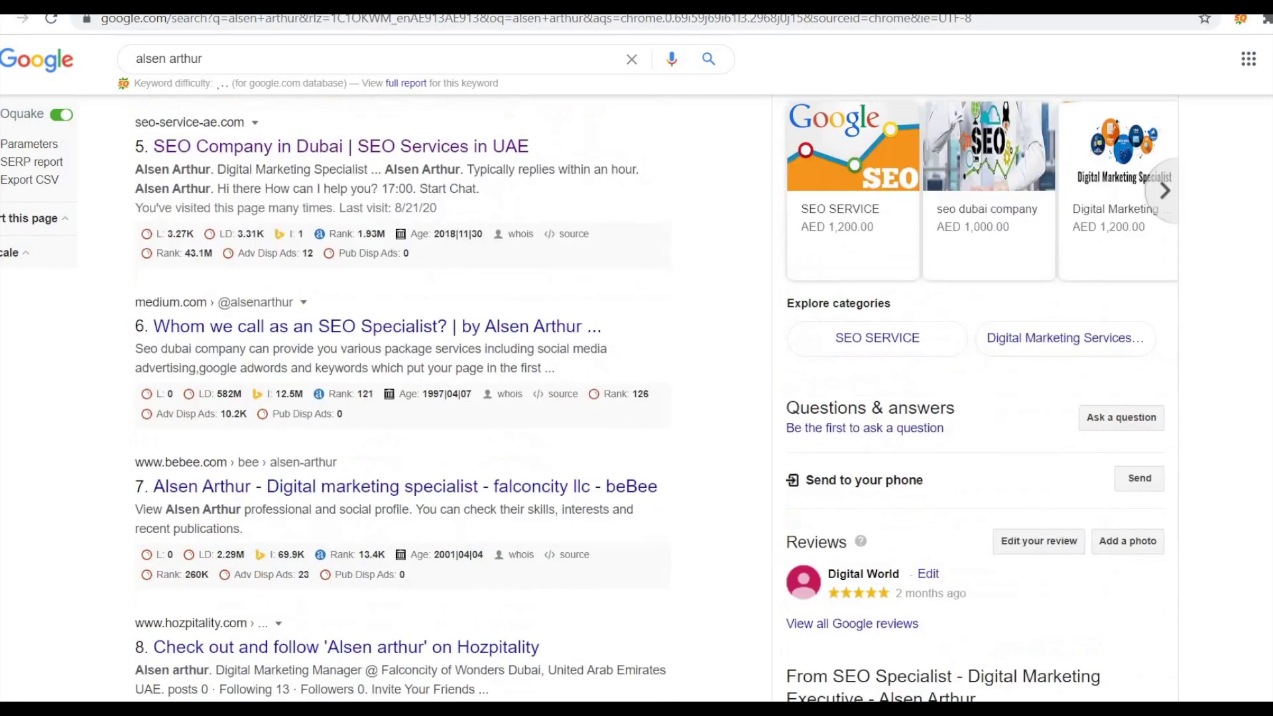
{"action": "scroll", "coordinate": [636, 398], "scroll_direction": "up", "scroll_amount": 6}
{"action": "scroll", "coordinate": [943, 362], "scroll_direction": "up", "scroll_amount": 5}
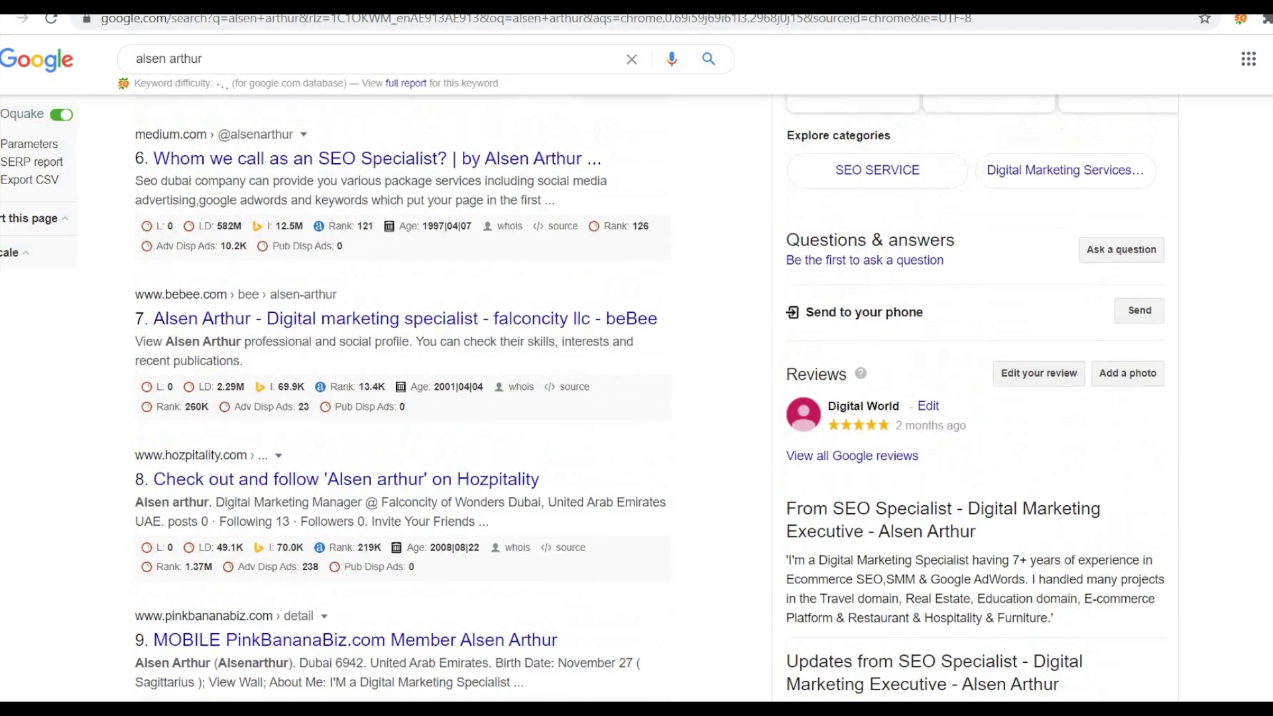
{"action": "scroll", "coordinate": [942, 362], "scroll_direction": "down", "scroll_amount": 4}
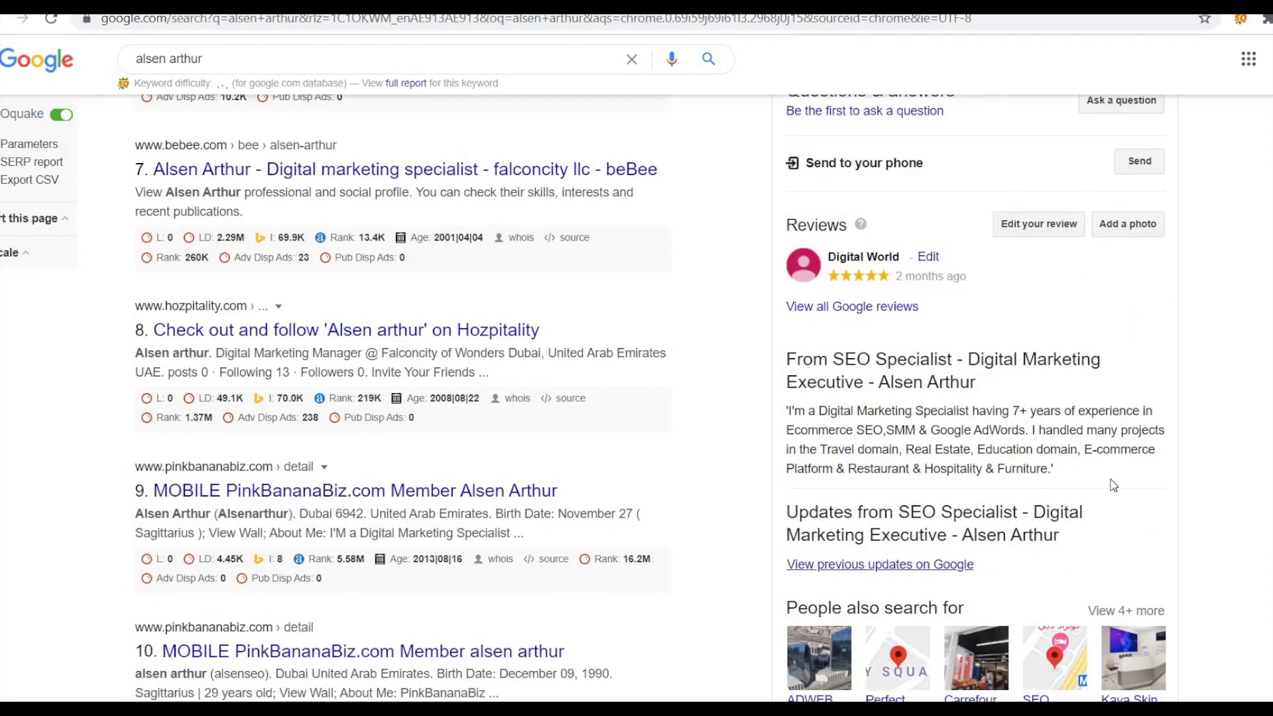
{"action": "scroll", "coordinate": [637, 398], "scroll_direction": "up", "scroll_amount": 15}
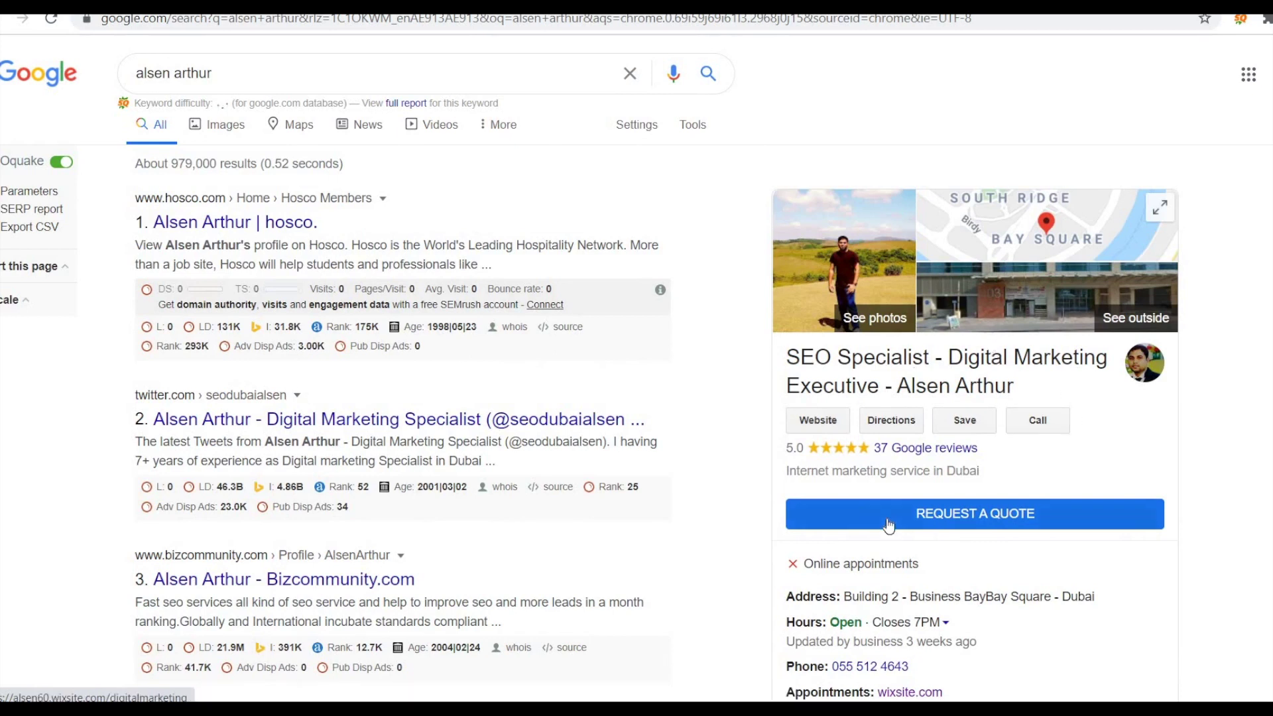
{"action": "left_click", "coordinate": [957, 529]}
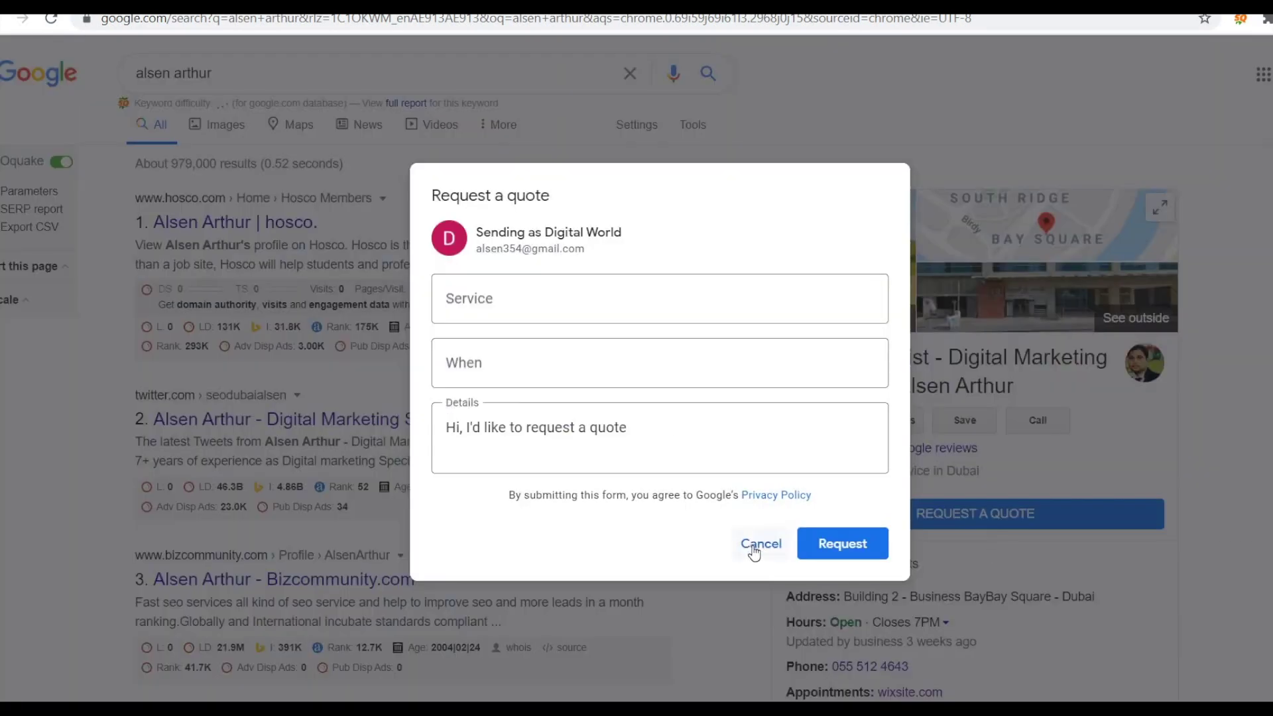
{"action": "left_click", "coordinate": [756, 548]}
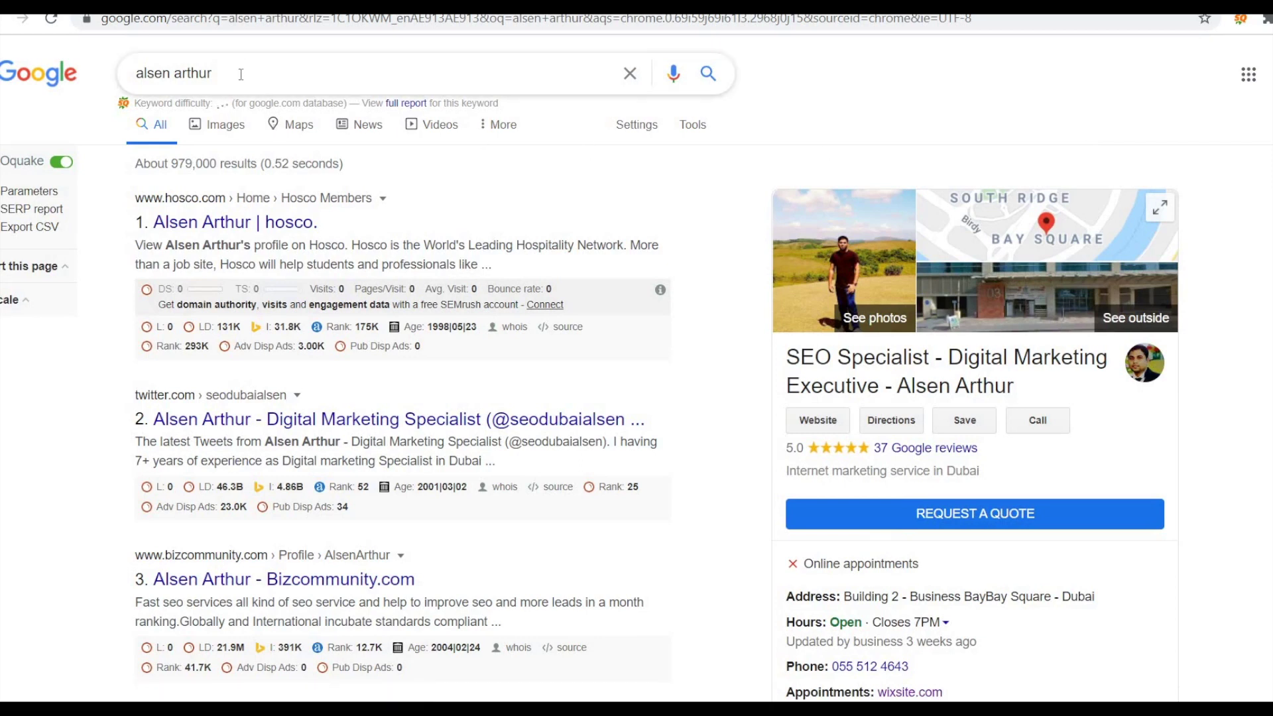
- Search for 'seo specialist in dubai' and open the top local listing's website
{"action": "left_click_drag", "start_coordinate": [241, 74], "coordinate": [98, 77]}
{"action": "type", "text": "seo s"}
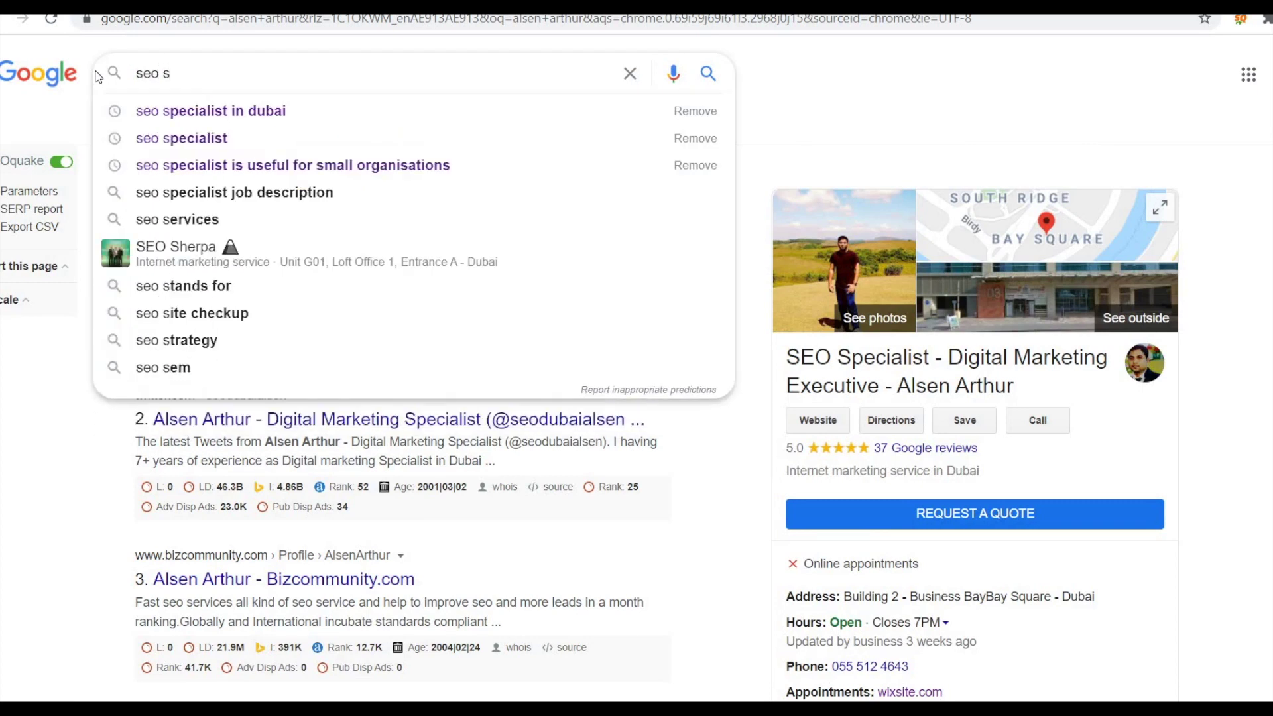
{"action": "key", "text": "Down"}
{"action": "key", "text": "Return"}
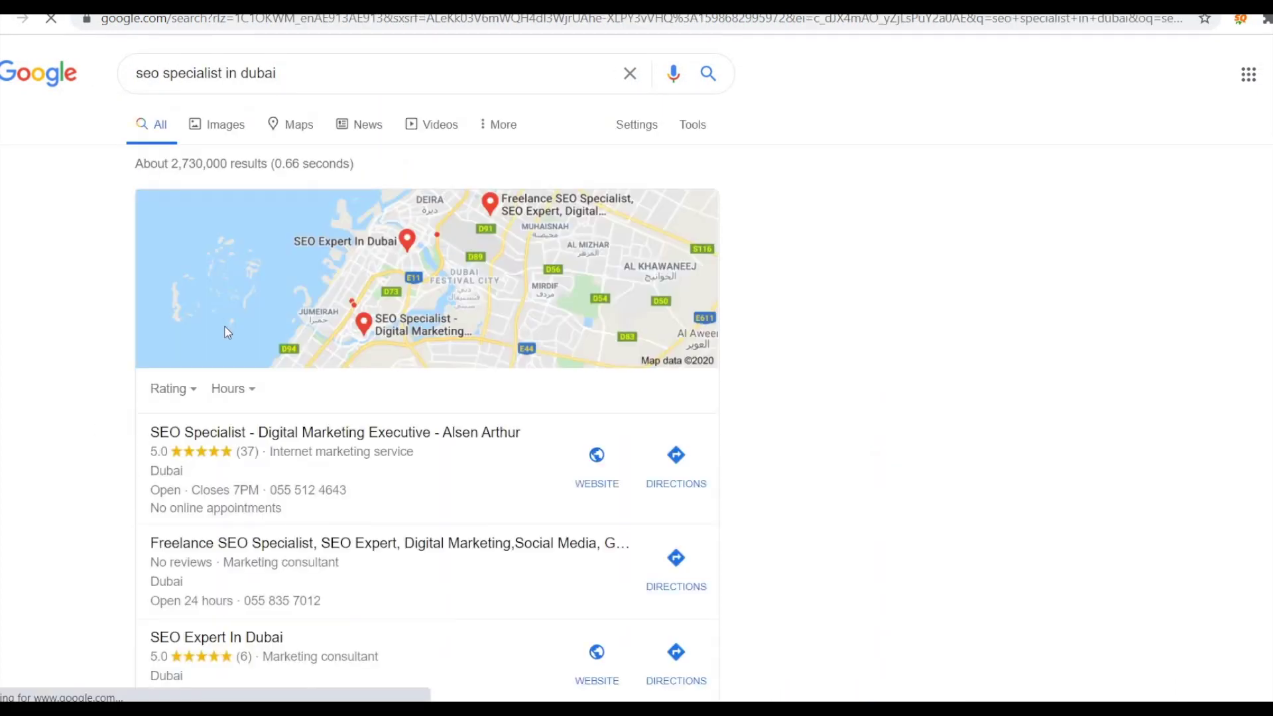
{"action": "left_click_drag", "start_coordinate": [147, 434], "coordinate": [548, 471]}
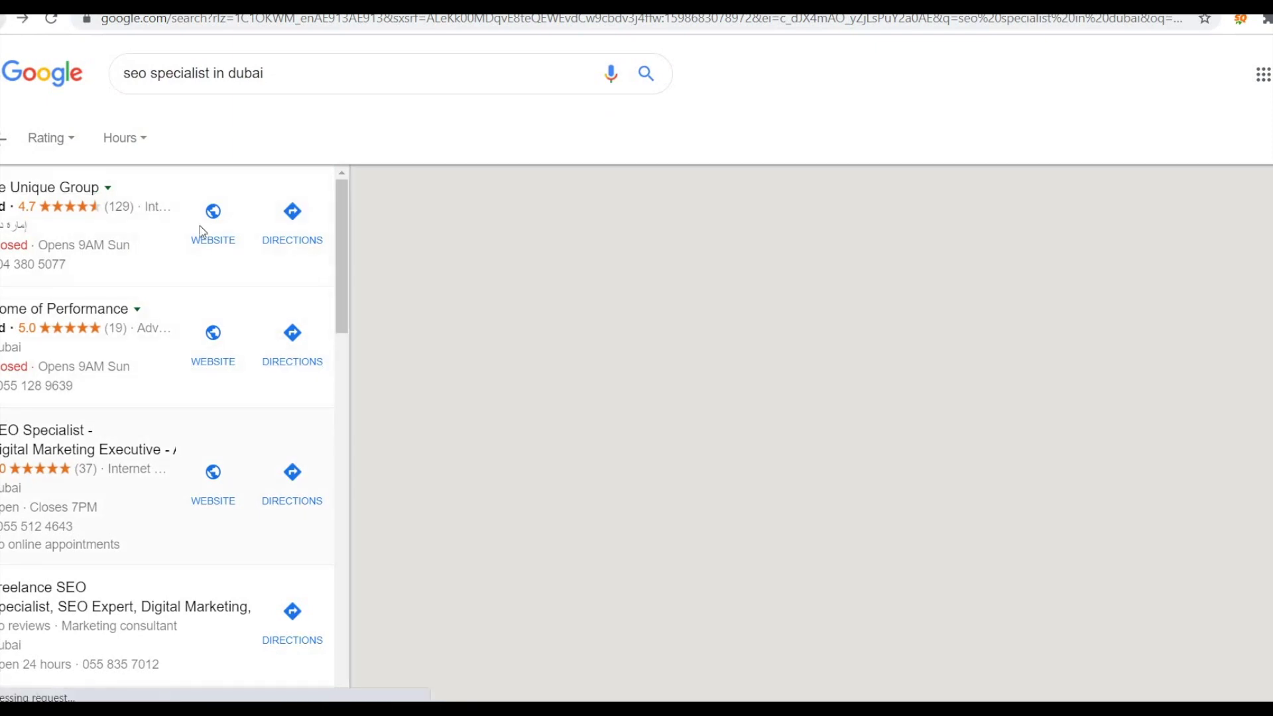
{"action": "key", "text": "alt+Left"}
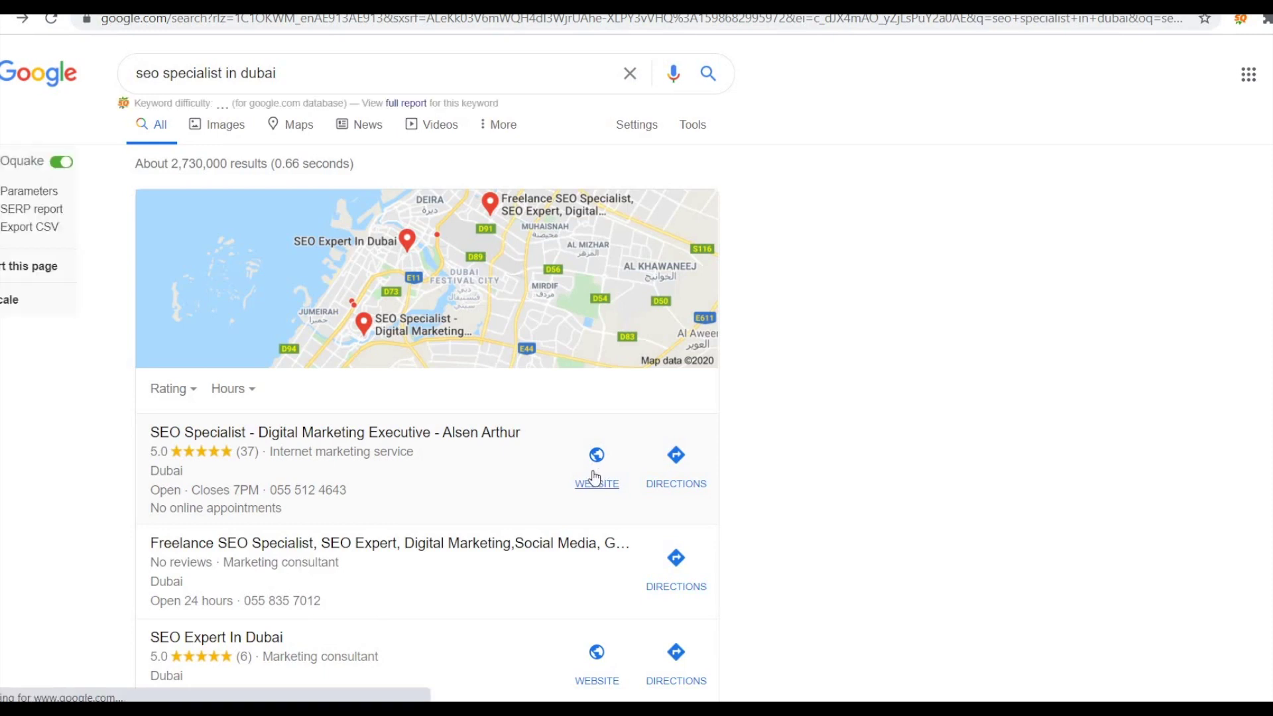
{"action": "left_click", "coordinate": [600, 472]}
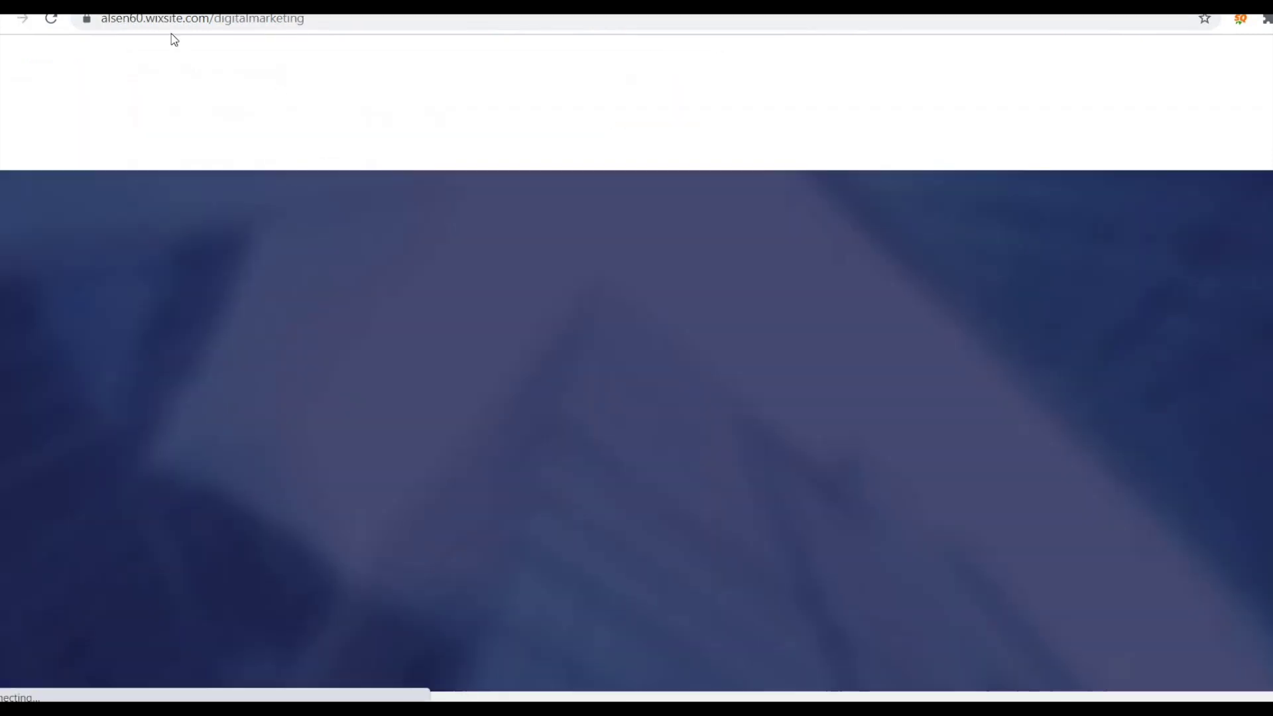
- Inspect the specialist's wixsite address and browse its profile sections, then go back to the search results
{"action": "left_click_drag", "start_coordinate": [306, 18], "coordinate": [101, 20]}
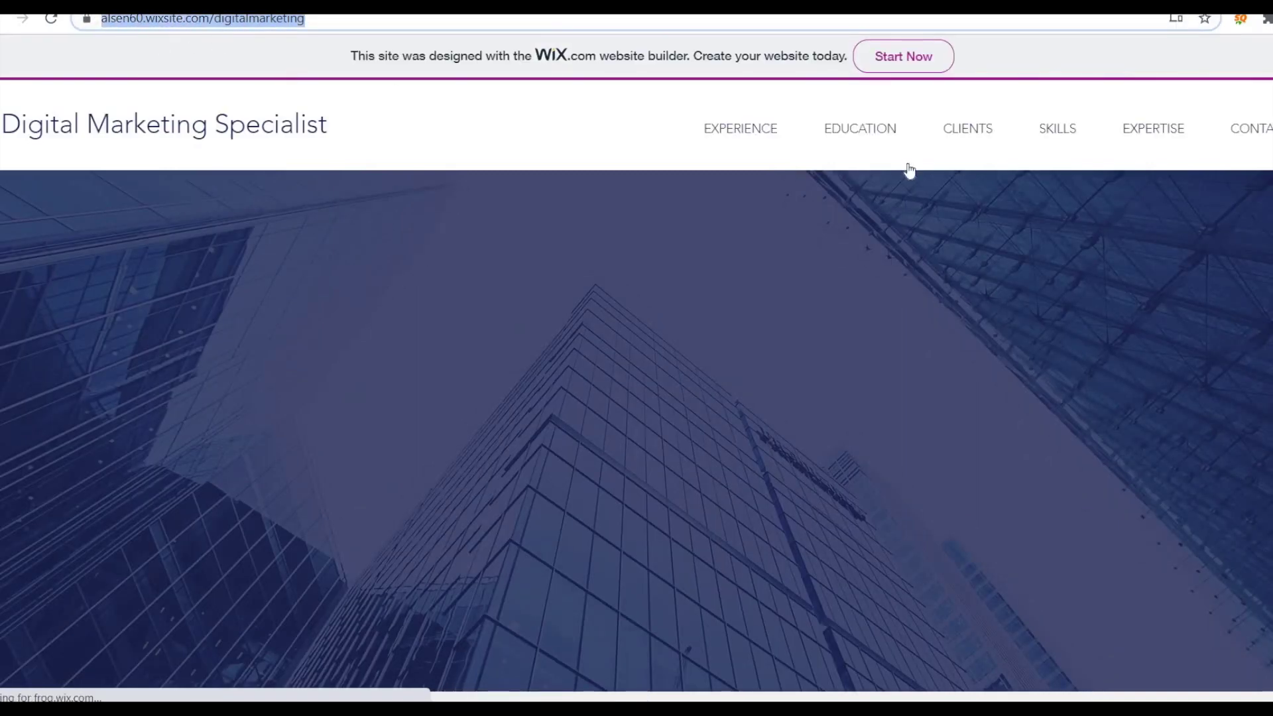
{"action": "left_click", "coordinate": [909, 168]}
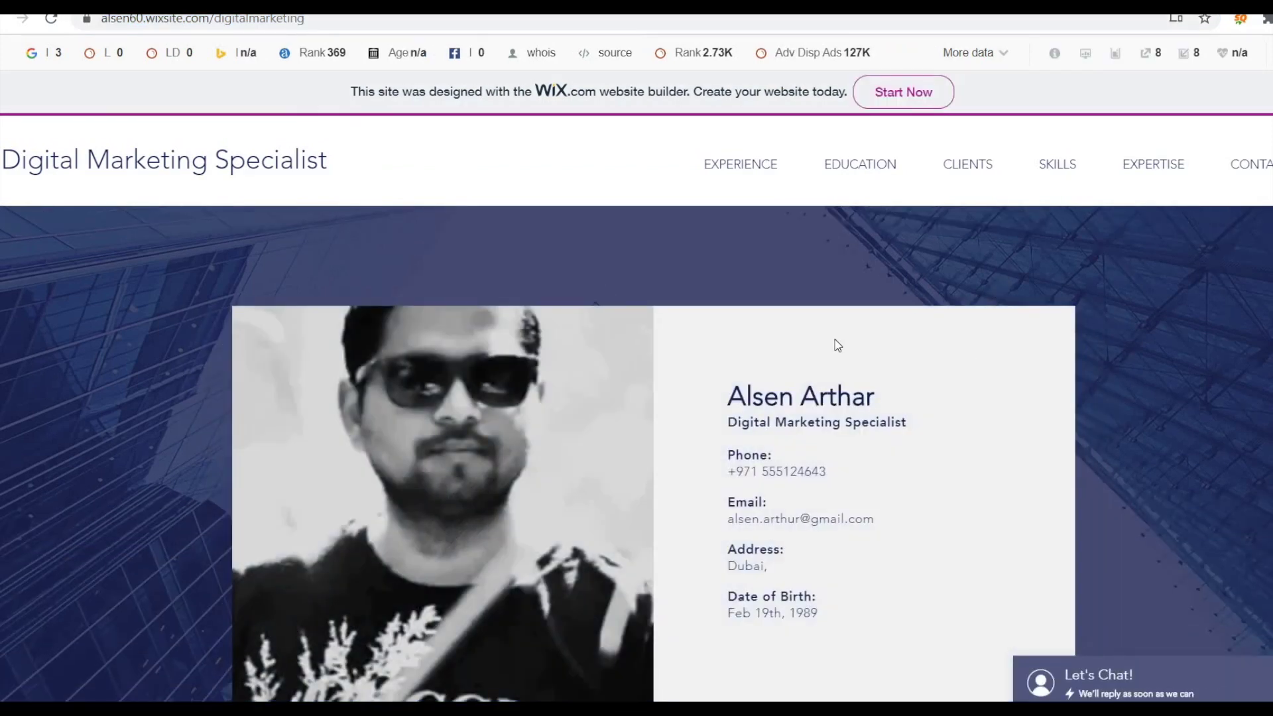
{"action": "double_click", "coordinate": [178, 18]}
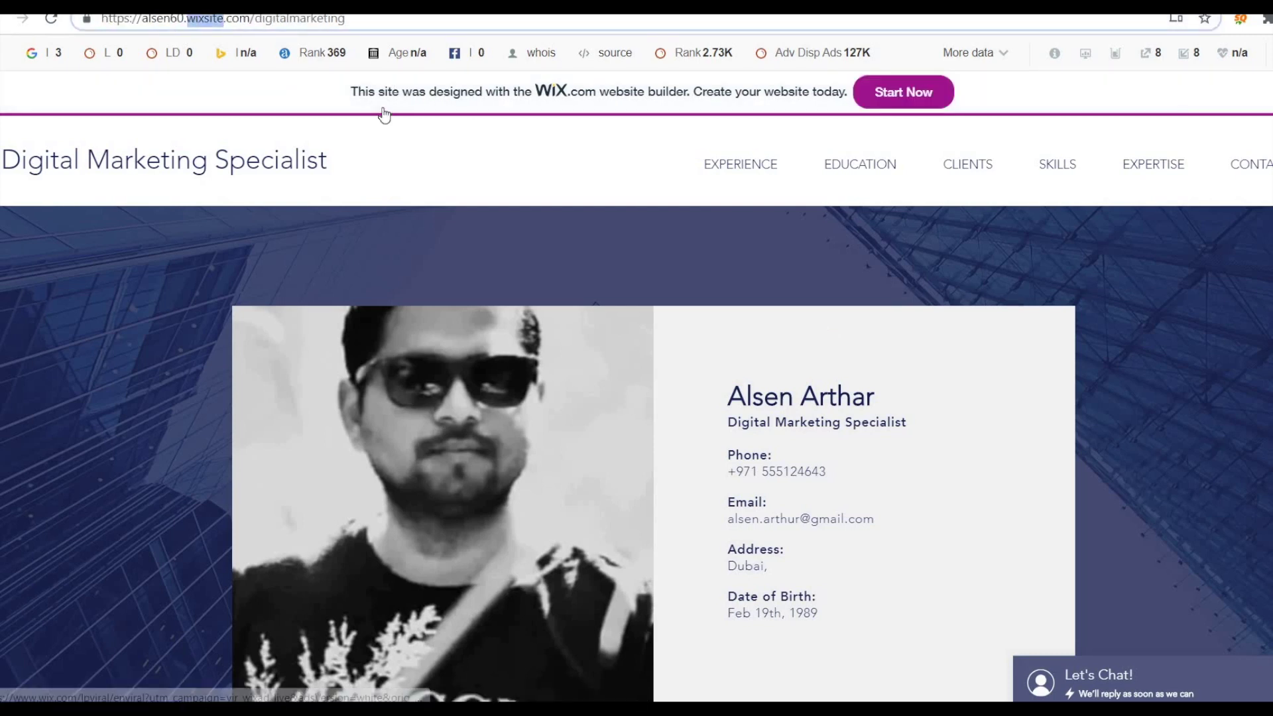
{"action": "scroll", "coordinate": [1185, 332], "scroll_direction": "down", "scroll_amount": 3}
{"action": "scroll", "coordinate": [636, 453], "scroll_direction": "down", "scroll_amount": 5}
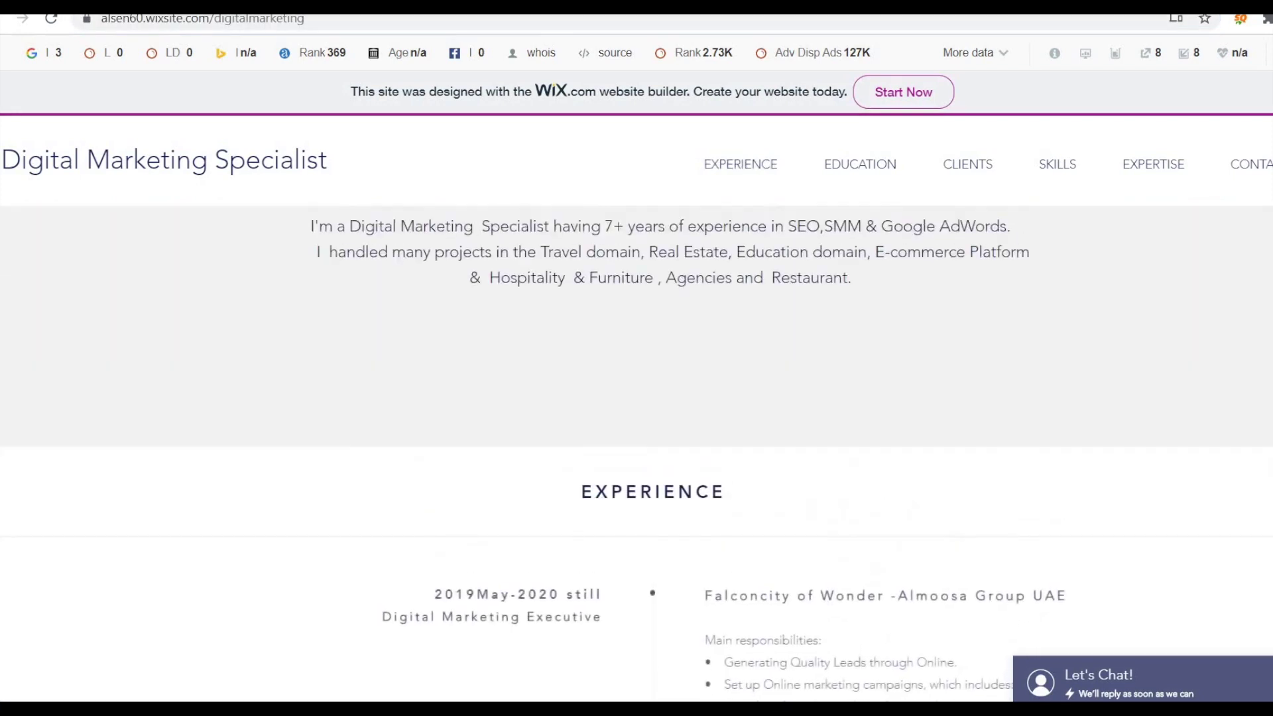
{"action": "scroll", "coordinate": [637, 454], "scroll_direction": "down", "scroll_amount": 15}
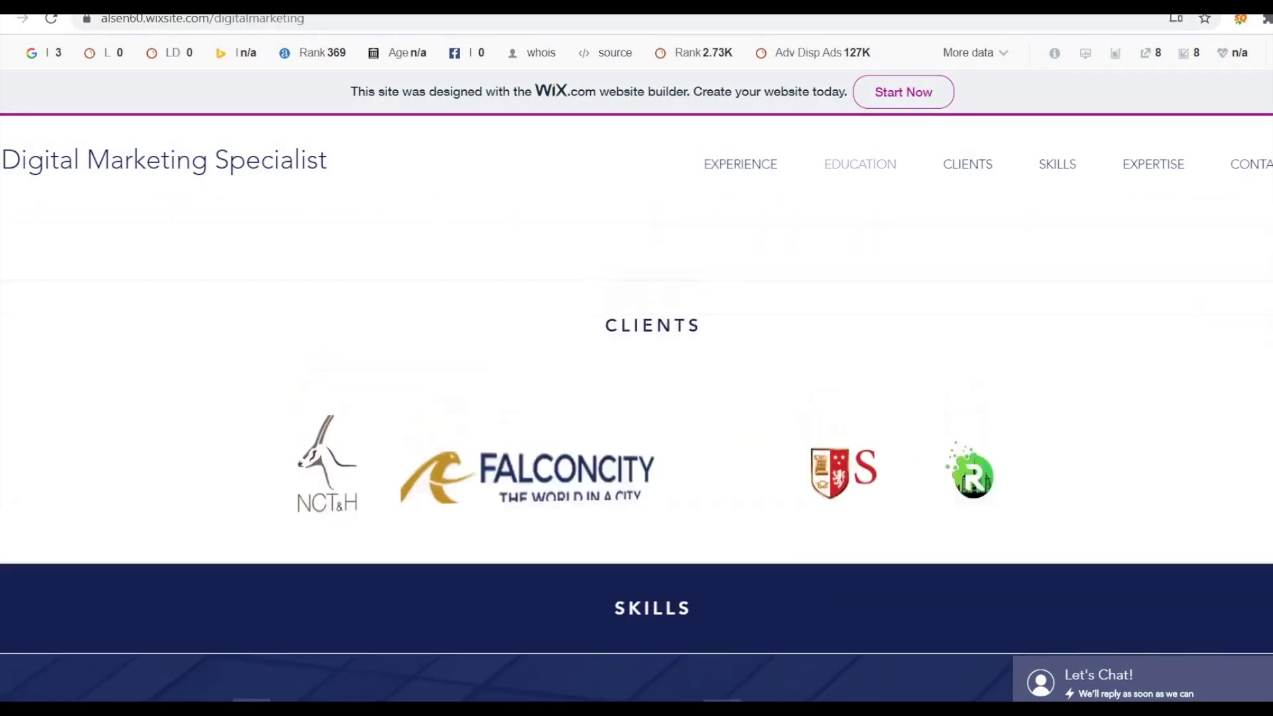
{"action": "scroll", "coordinate": [985, 479], "scroll_direction": "up", "scroll_amount": 20}
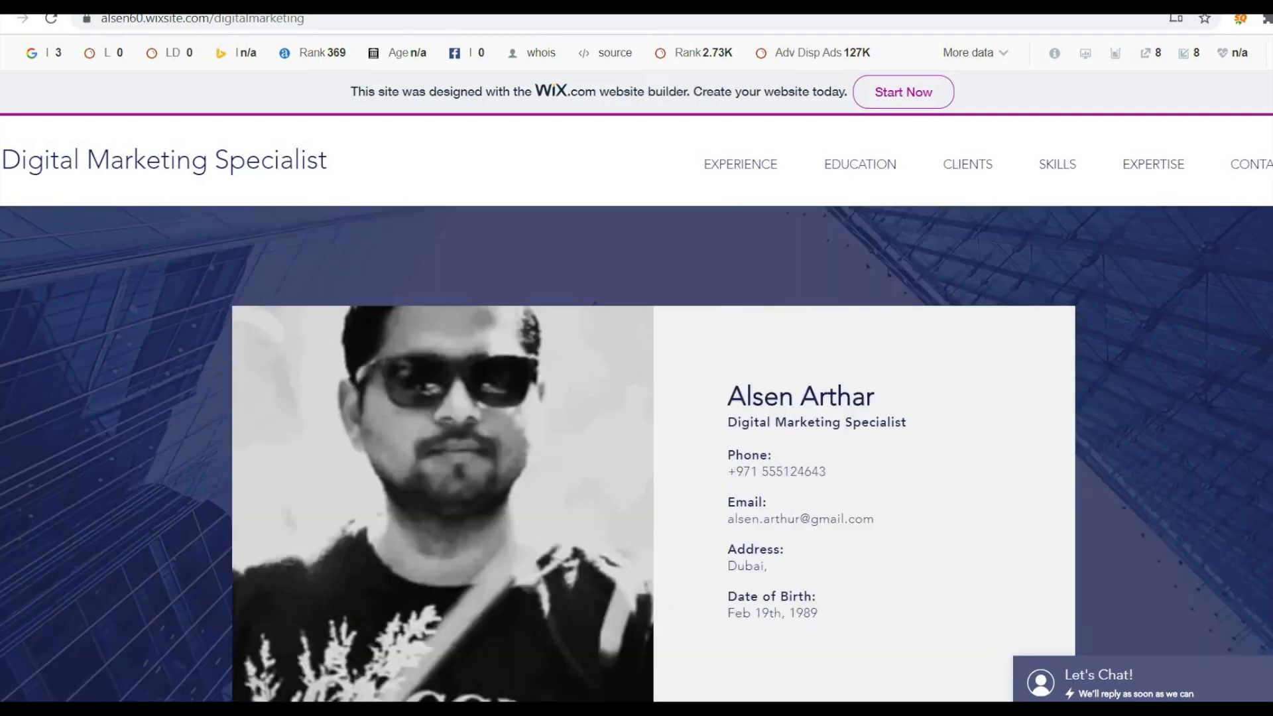
{"action": "key", "text": "alt+Left"}
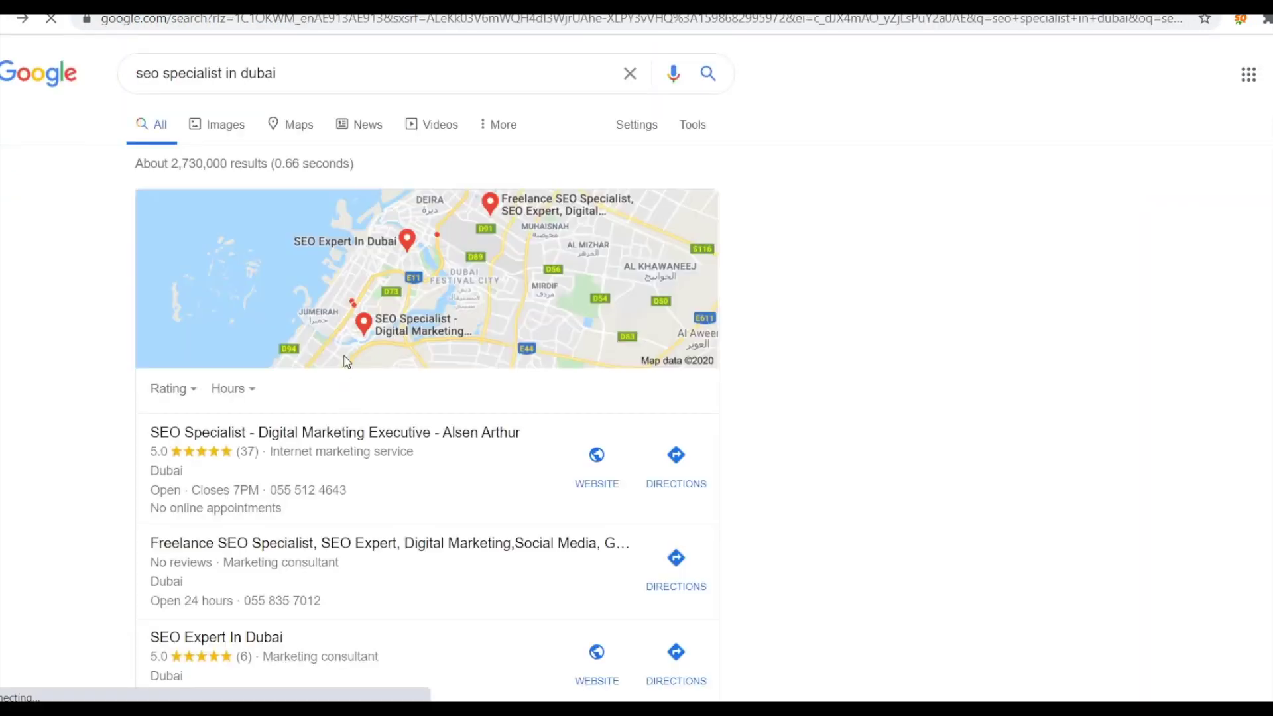
- Replace the query 'seo specialist in dubai' with 'seo expert in dubai' and search
{"action": "double_click", "coordinate": [193, 73]}
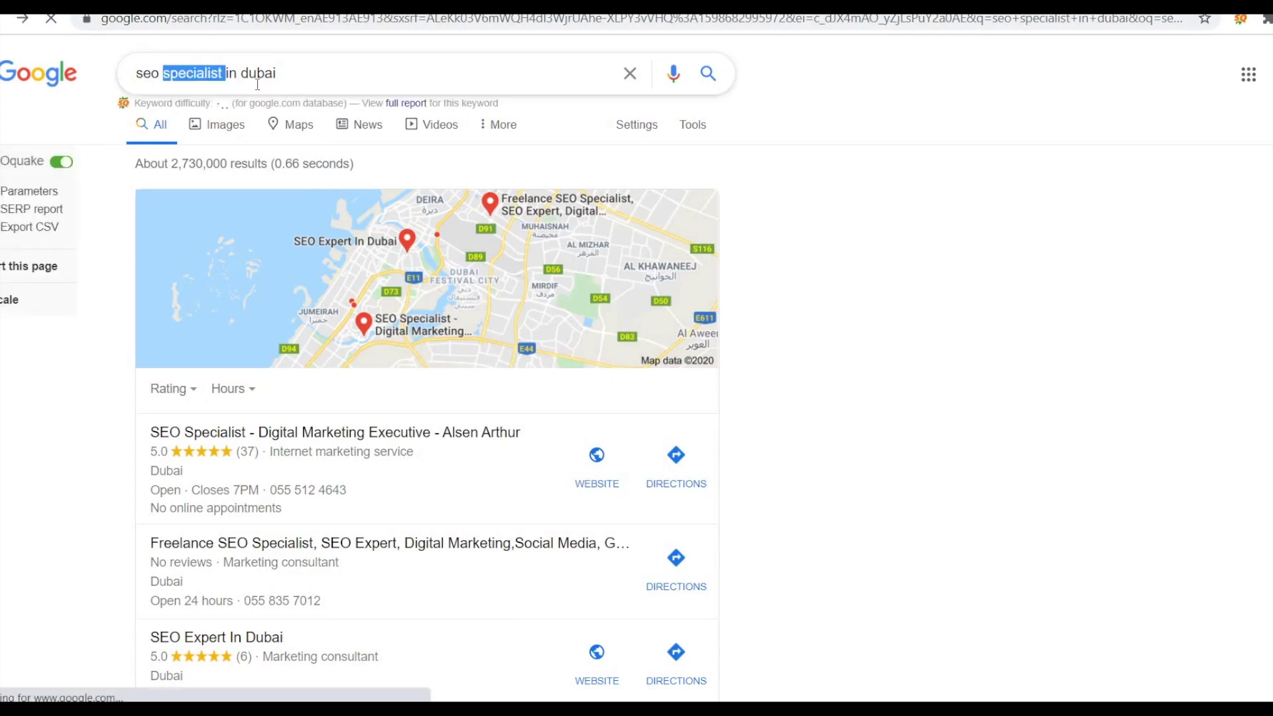
{"action": "left_click", "coordinate": [277, 72]}
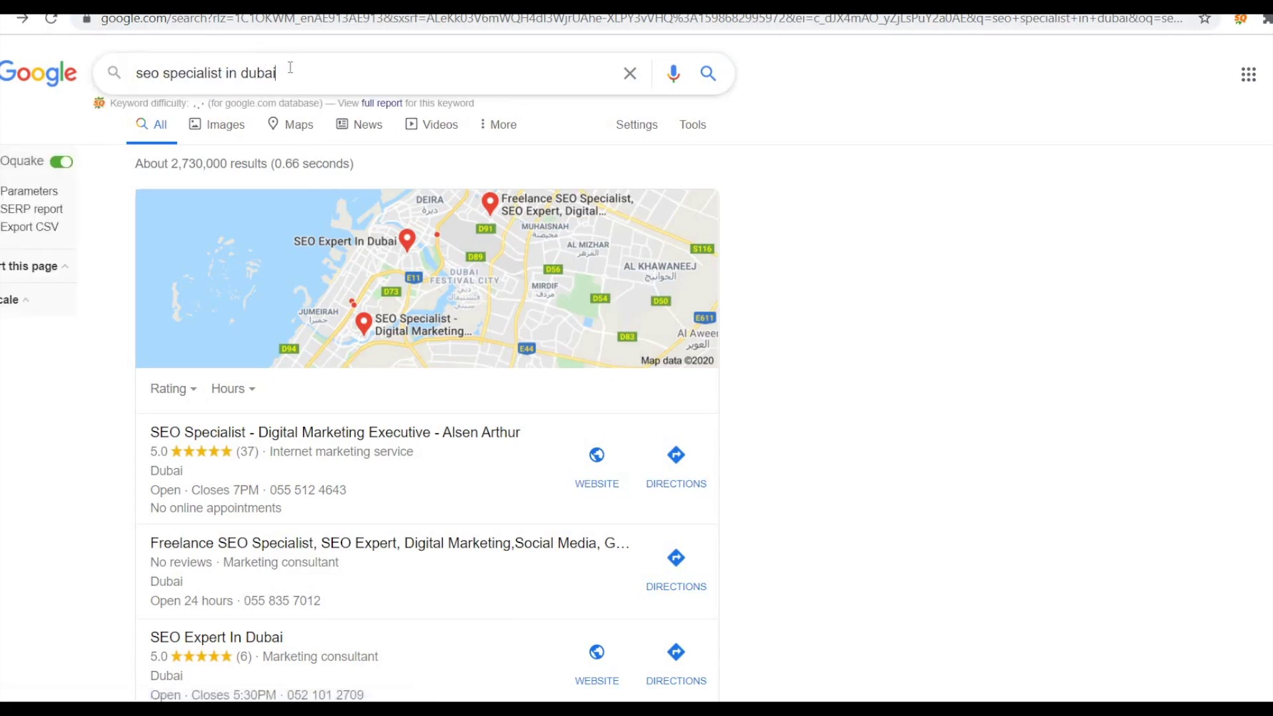
{"action": "key", "text": "ctrl+a"}
{"action": "type", "text": "se"}
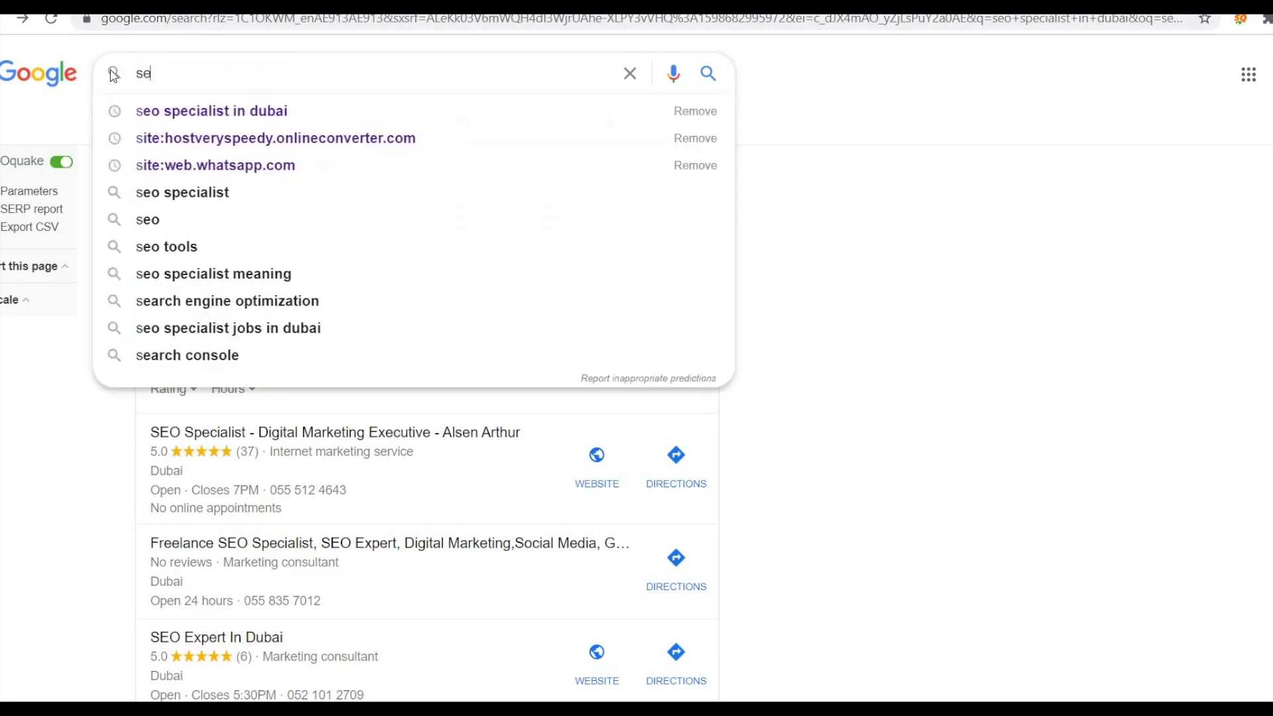
{"action": "type", "text": "o exper"}
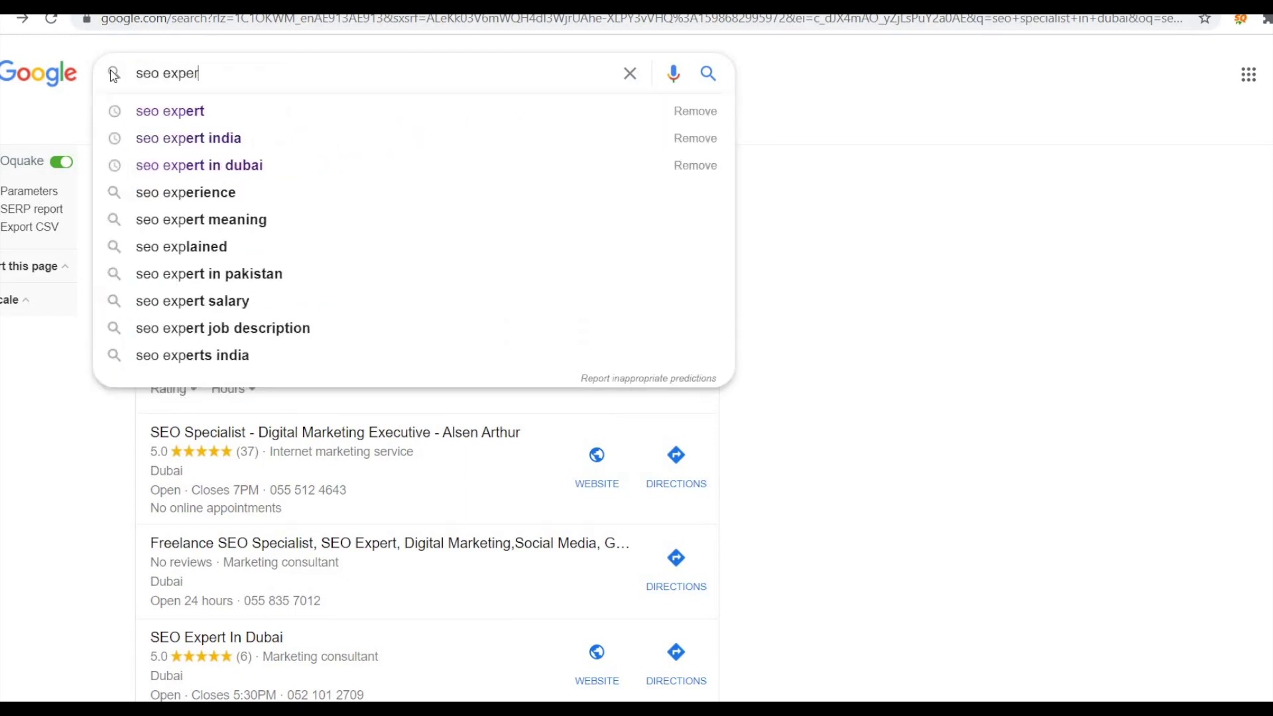
{"action": "type", "text": "t in dubai"}
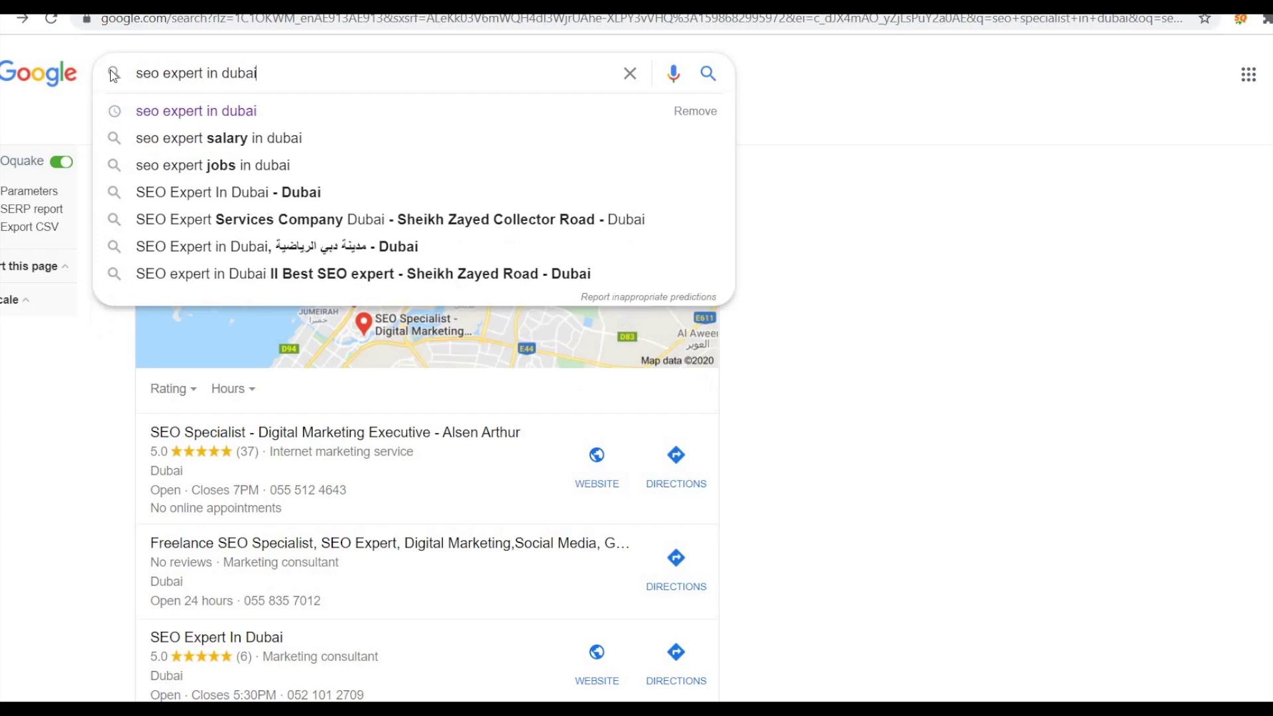
{"action": "key", "text": "Return"}
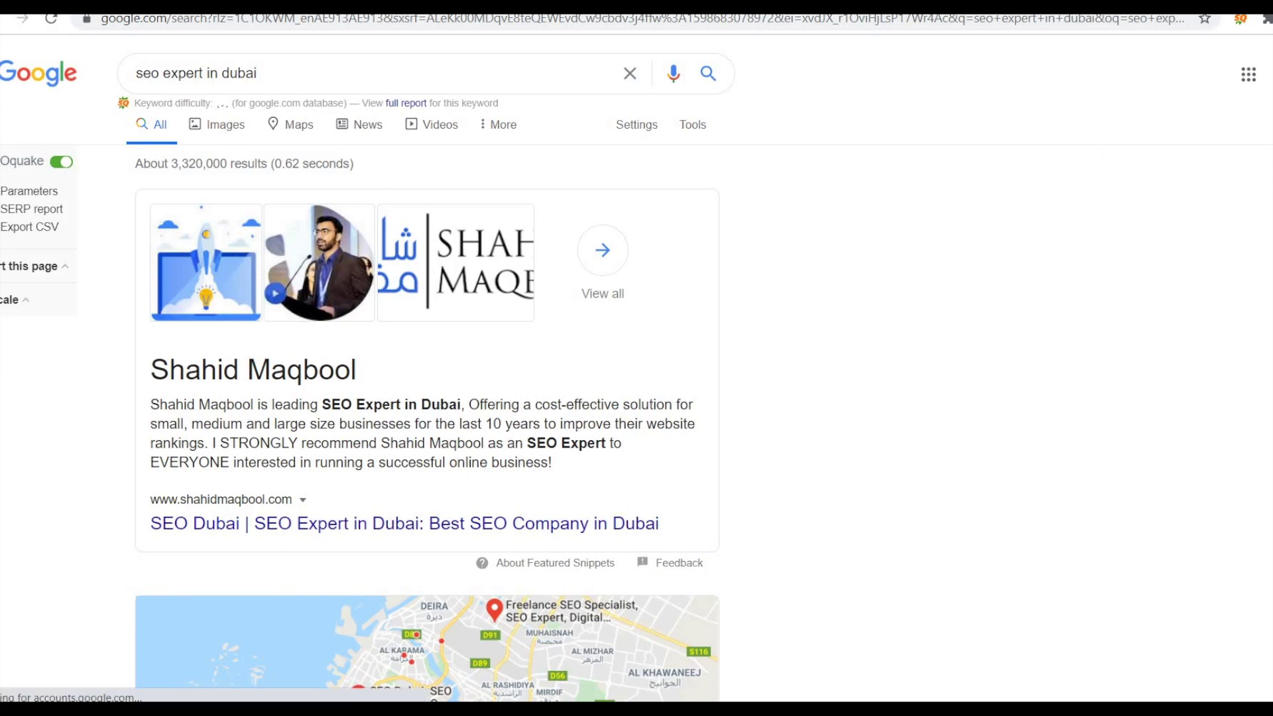
- Review the top local listing, then change the query to 'seo specialist' and search
{"action": "scroll", "coordinate": [455, 300], "scroll_direction": "down", "scroll_amount": 9}
{"action": "scroll", "coordinate": [456, 300], "scroll_direction": "up", "scroll_amount": 1}
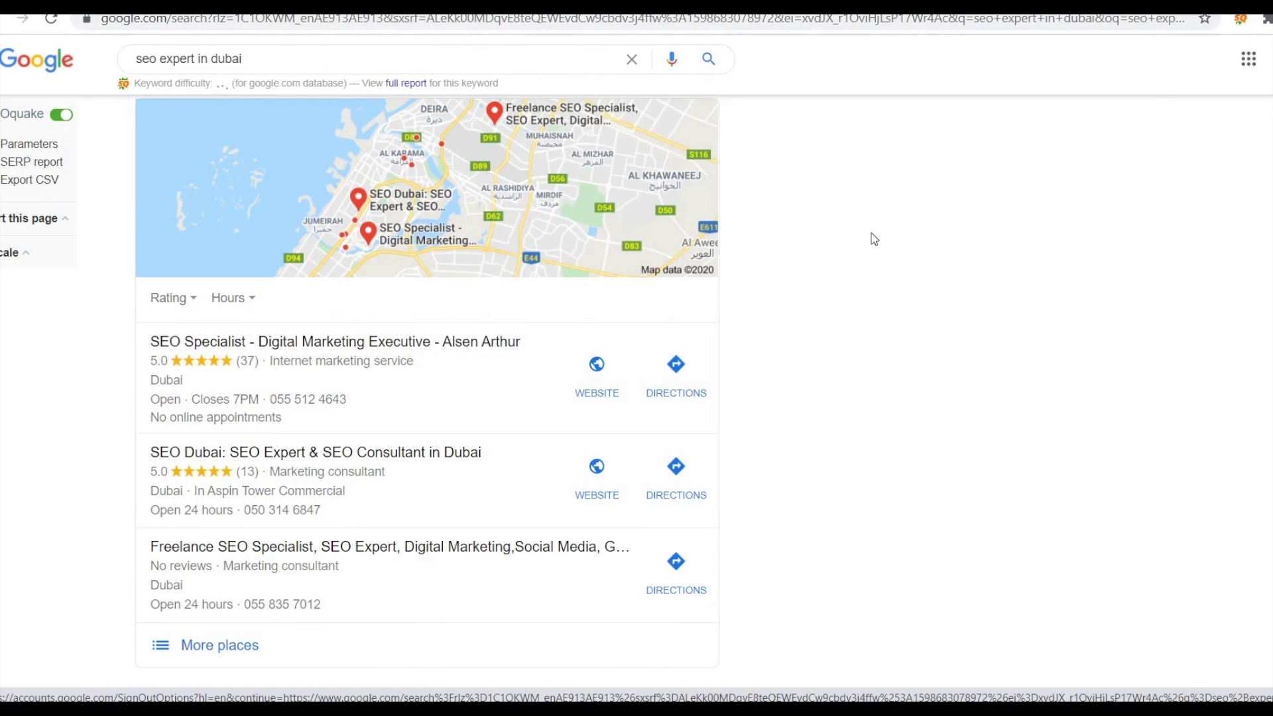
{"action": "left_click_drag", "start_coordinate": [149, 348], "coordinate": [451, 398]}
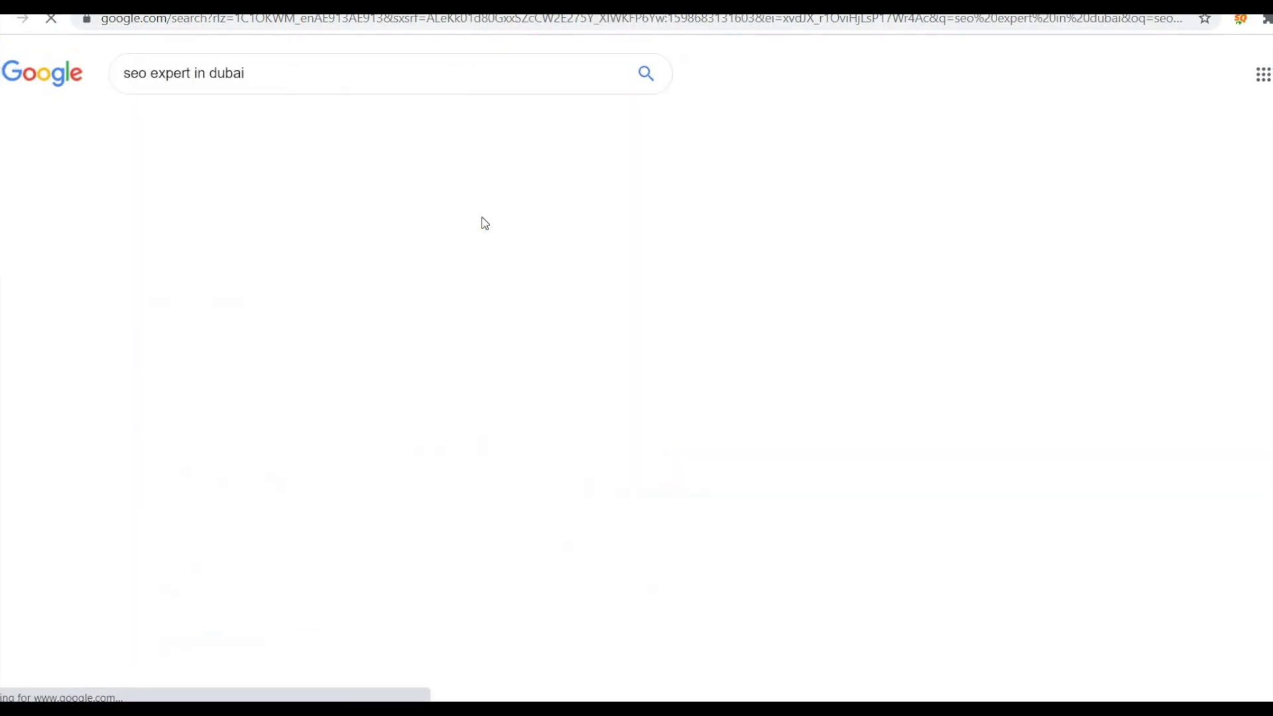
{"action": "double_click", "coordinate": [182, 76]}
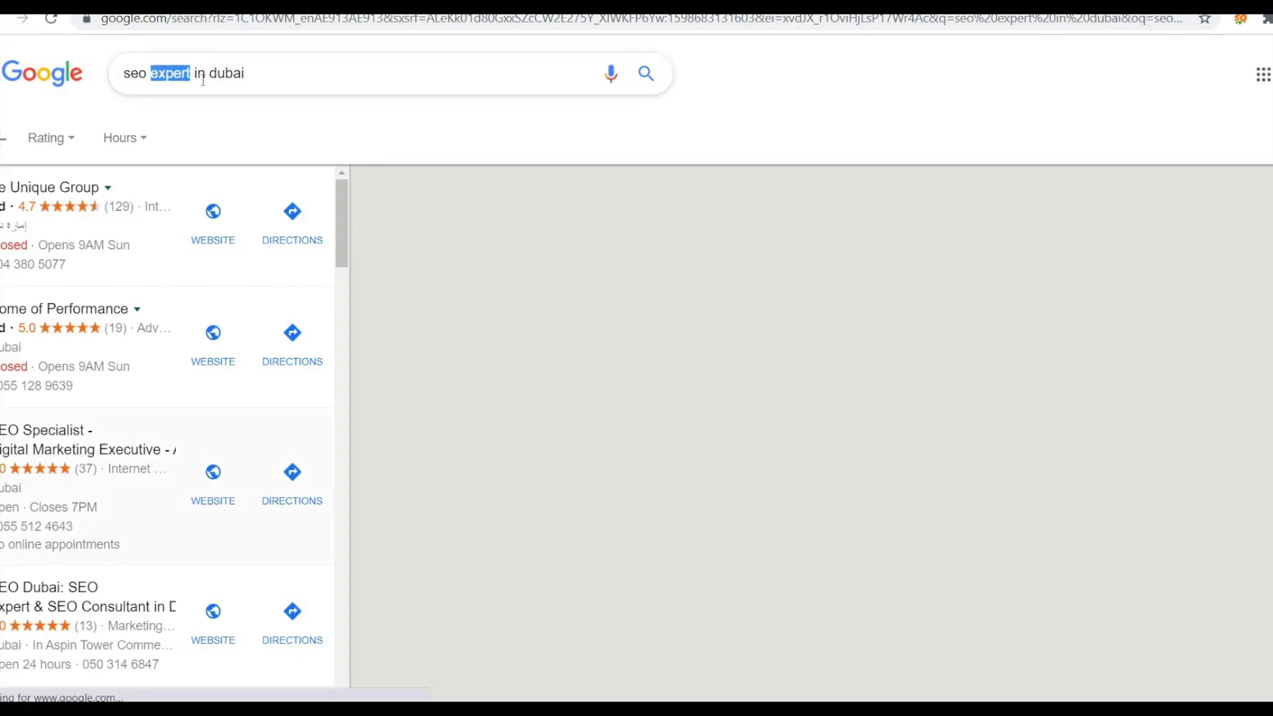
{"action": "left_click_drag", "start_coordinate": [254, 74], "coordinate": [153, 73]}
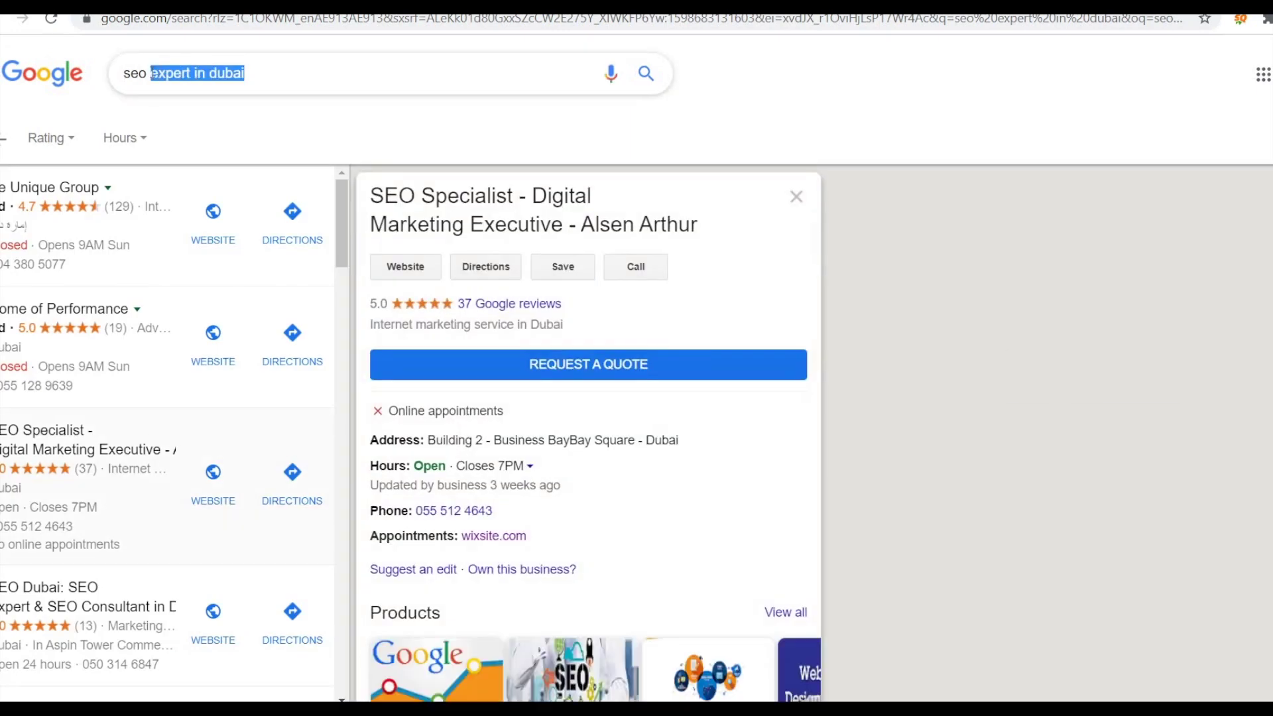
{"action": "type", "text": "special"}
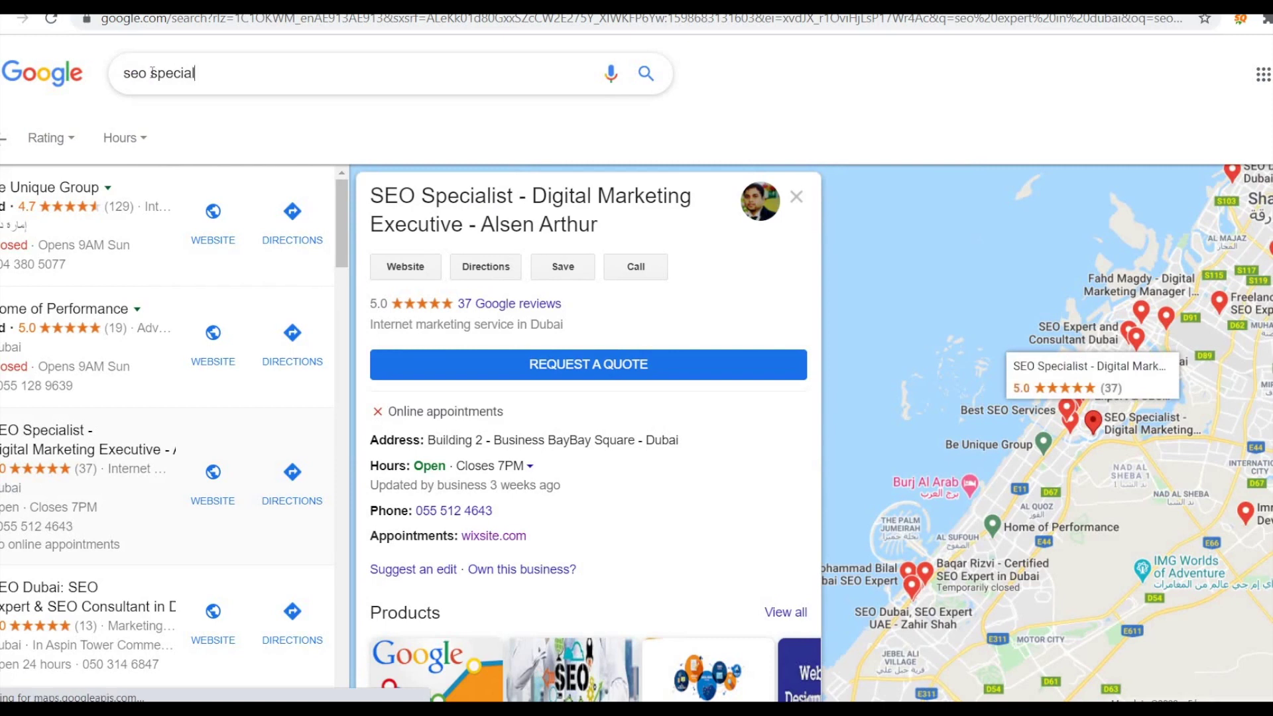
{"action": "type", "text": "ist"}
{"action": "key", "text": "Return"}
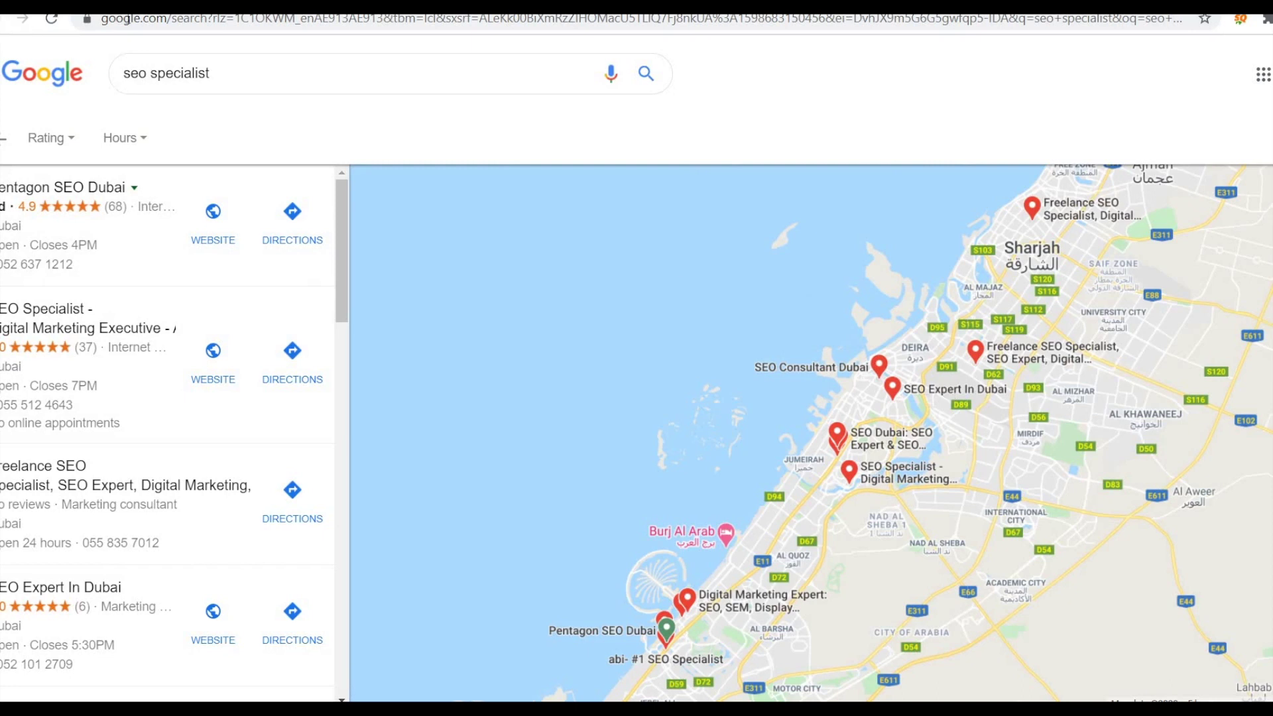
{"action": "left_click", "coordinate": [131, 24]}
- Search 'seo specialist' from the address bar, dismiss the location prompt, and locate the top local listing
{"action": "type", "text": "seo specialist"}
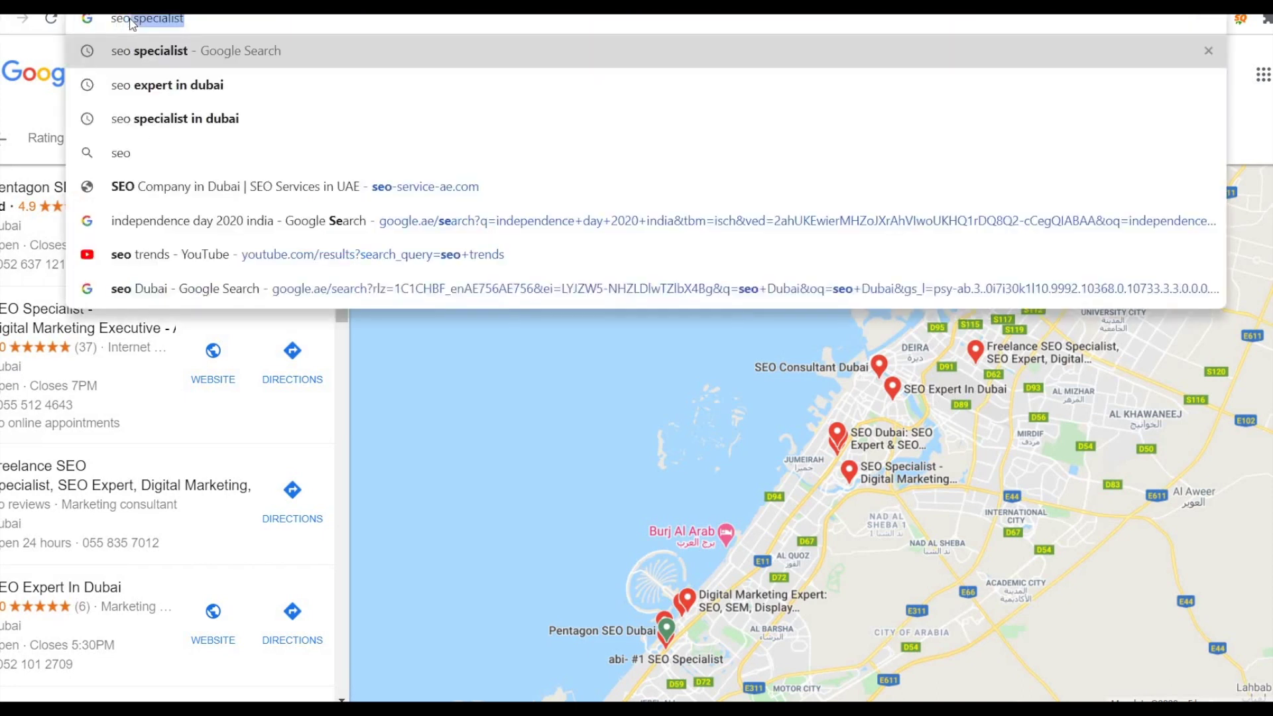
{"action": "key", "text": "Return"}
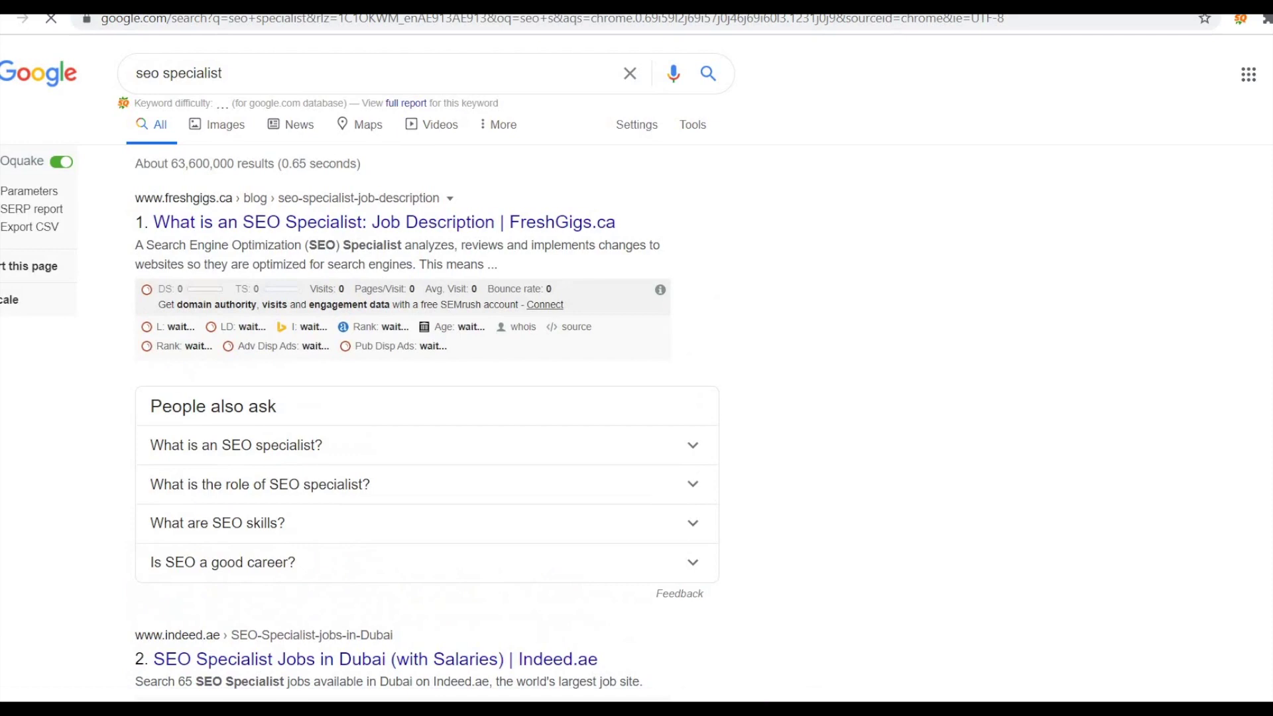
{"action": "scroll", "coordinate": [636, 371], "scroll_direction": "down", "scroll_amount": 20}
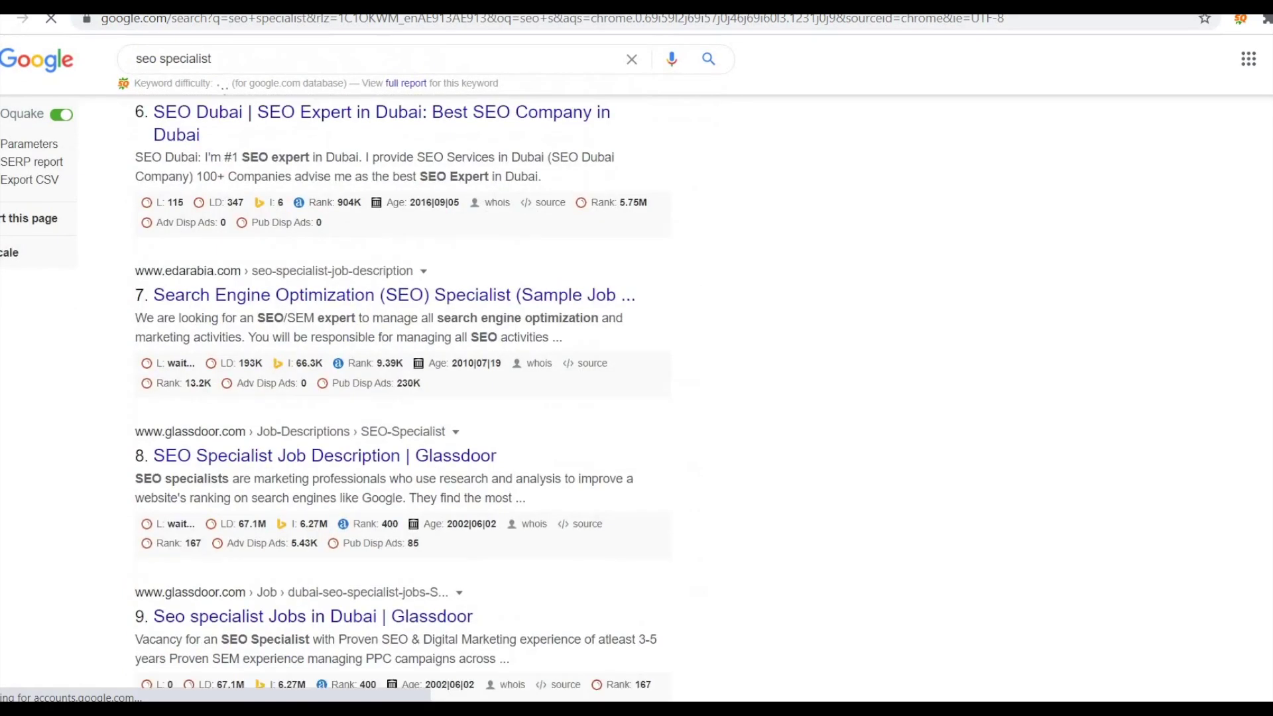
{"action": "scroll", "coordinate": [708, 237], "scroll_direction": "down", "scroll_amount": 6}
{"action": "scroll", "coordinate": [709, 237], "scroll_direction": "up", "scroll_amount": 11}
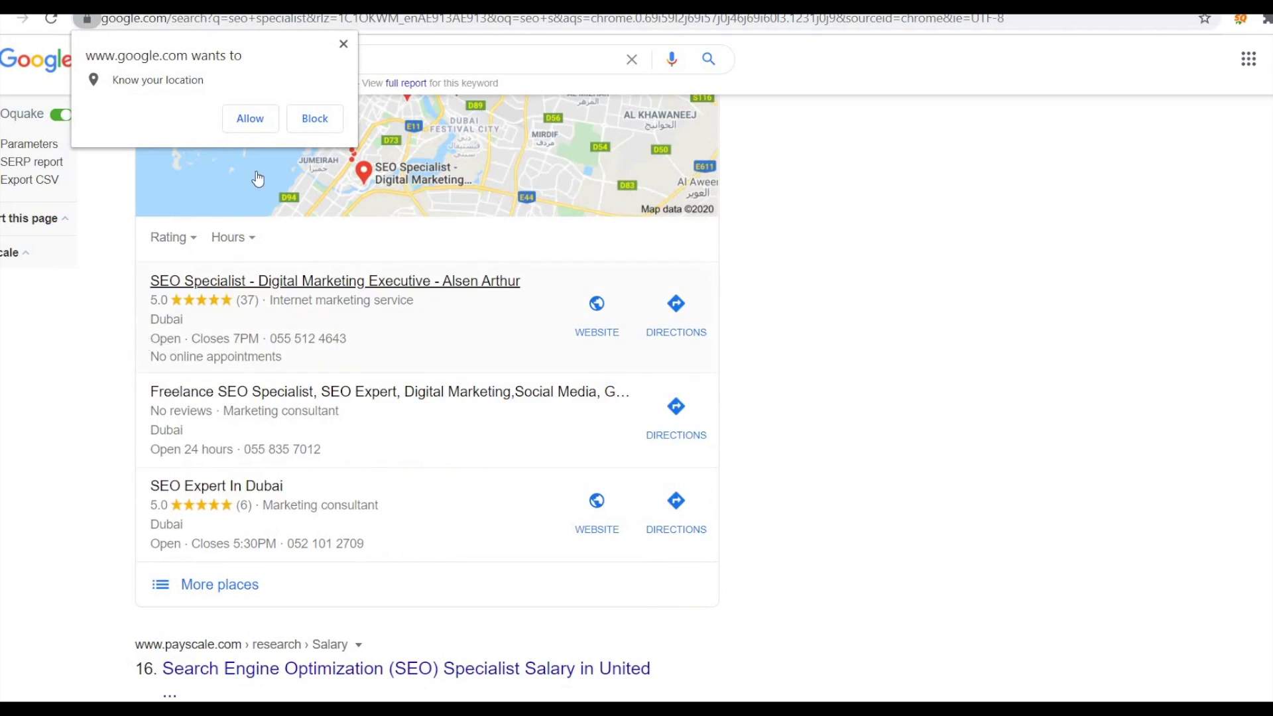
{"action": "left_click", "coordinate": [344, 44]}
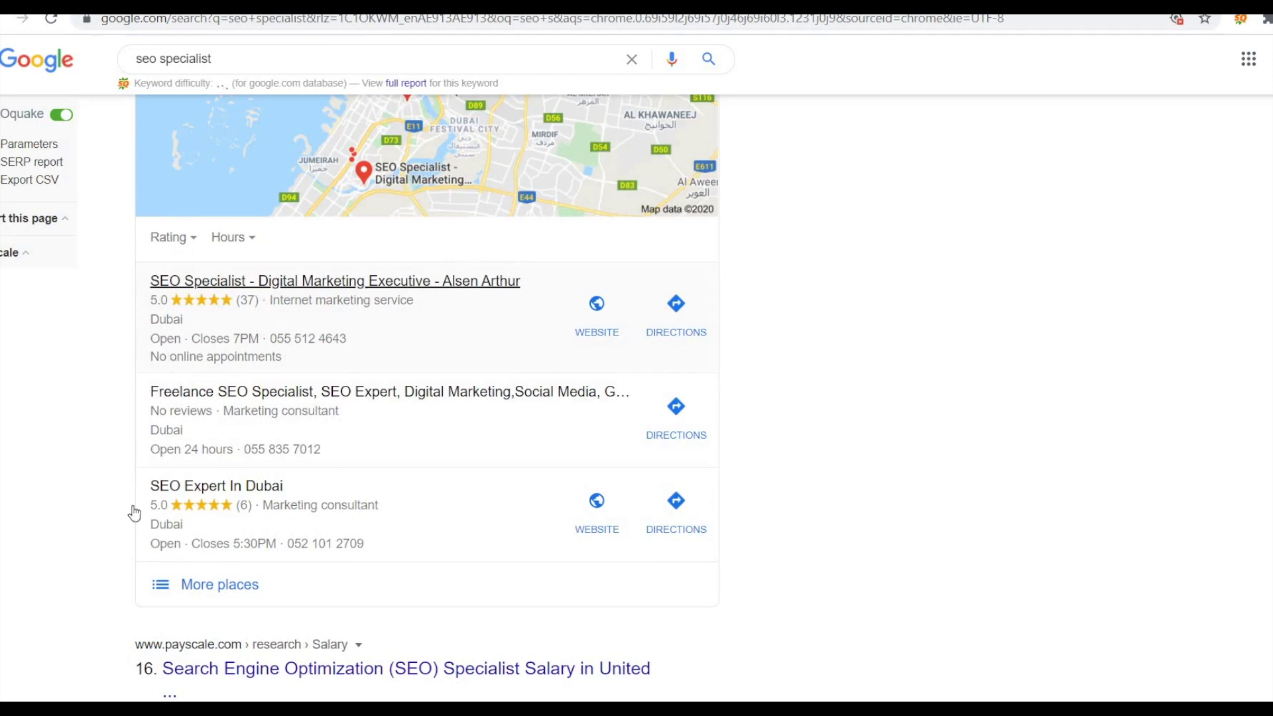
{"action": "left_click_drag", "start_coordinate": [150, 281], "coordinate": [464, 301]}
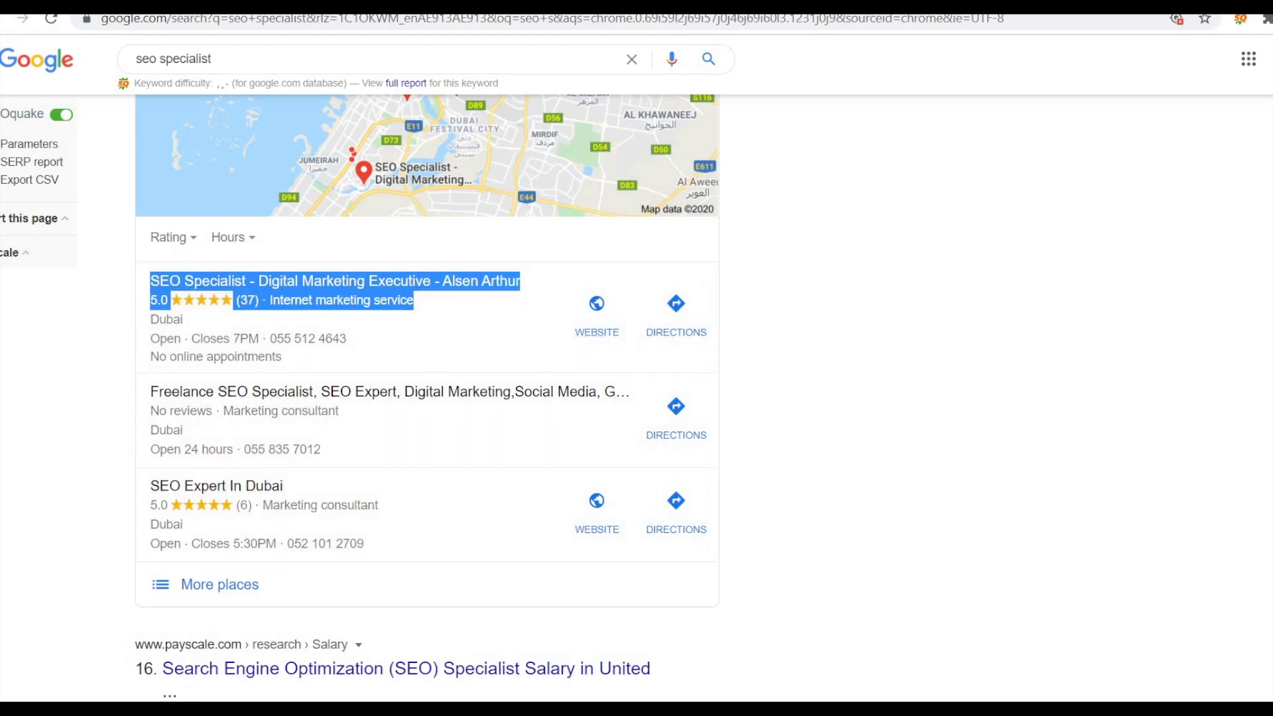
{"action": "scroll", "coordinate": [427, 398], "scroll_direction": "up", "scroll_amount": 20}
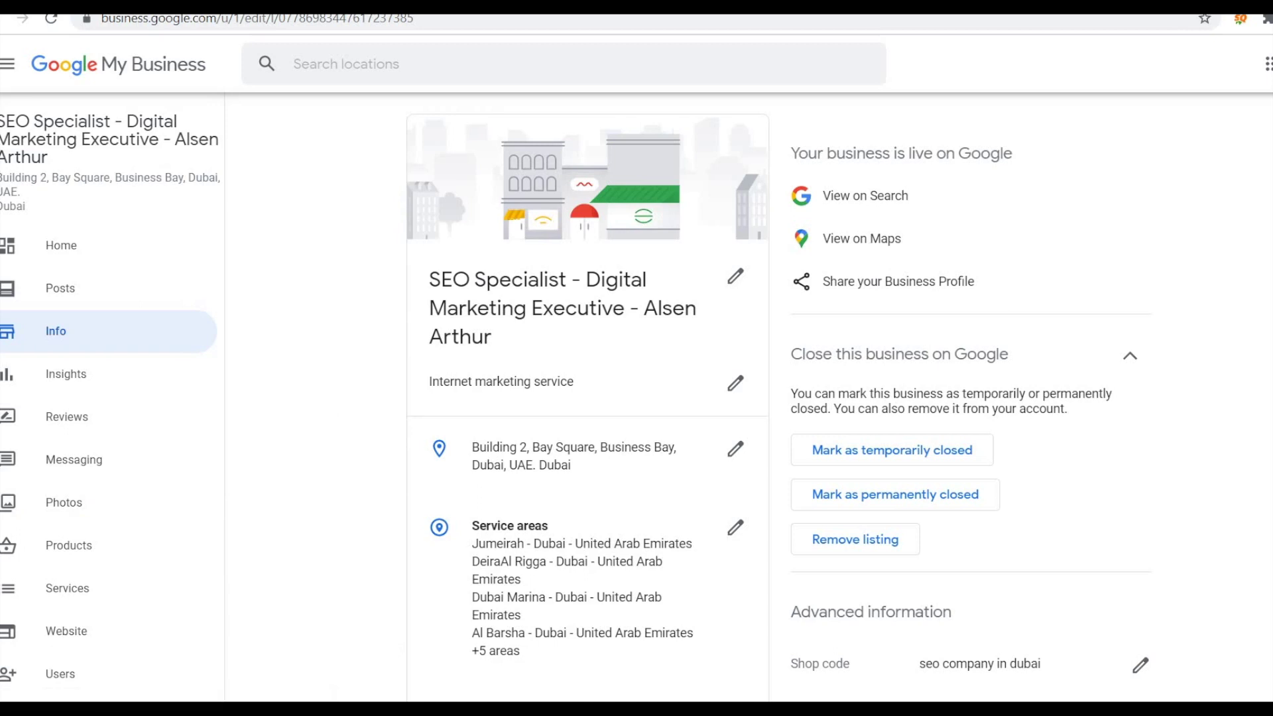
- Scroll through the listing's Info page, then open the signed-in accounts list on the search results
{"action": "scroll", "coordinate": [588, 397], "scroll_direction": "down", "scroll_amount": 15}
{"action": "scroll", "coordinate": [587, 397], "scroll_direction": "down", "scroll_amount": 3}
{"action": "scroll", "coordinate": [587, 398], "scroll_direction": "up", "scroll_amount": 15}
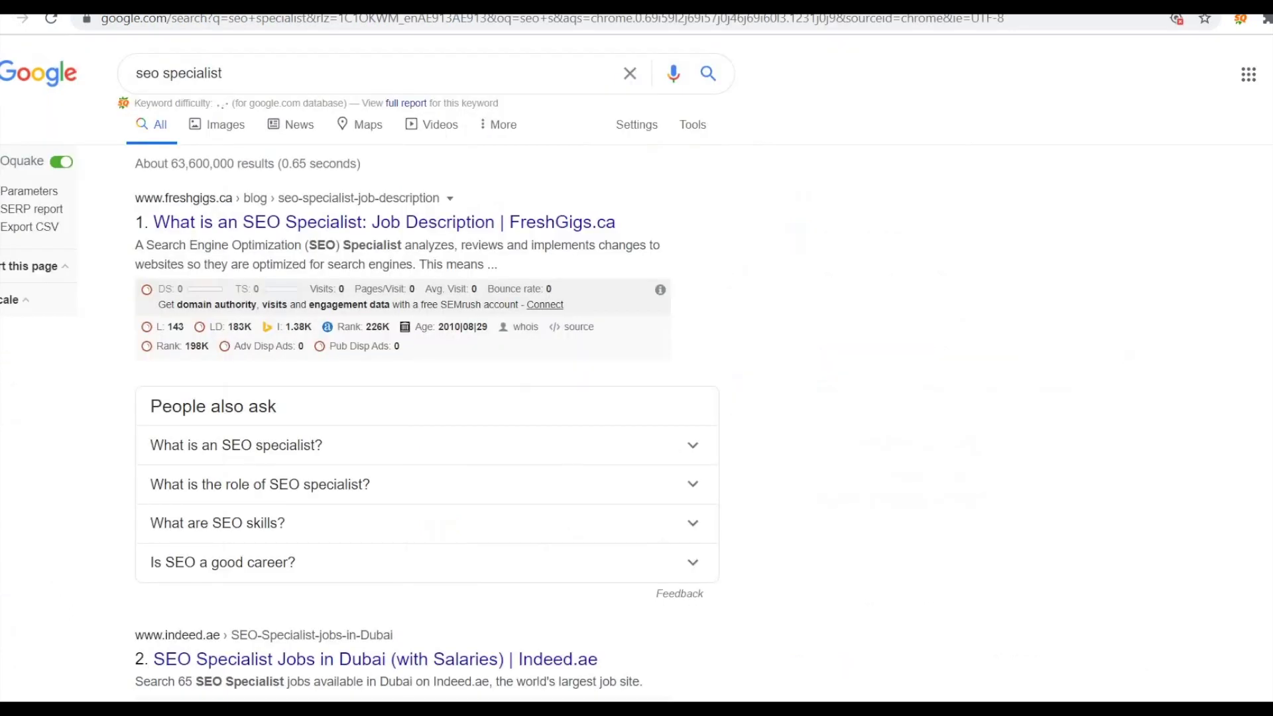
{"action": "left_click", "coordinate": [1267, 74]}
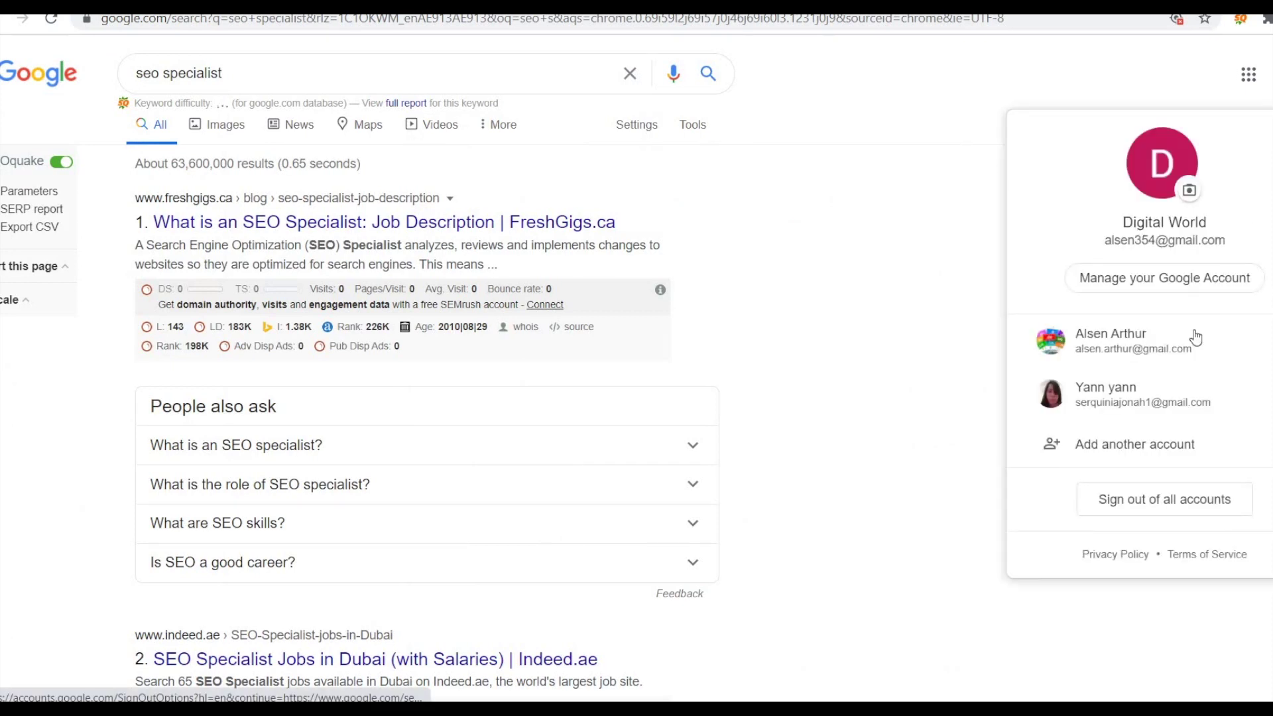
- Switch to the second Google account and search 'create google business account'
{"action": "left_click", "coordinate": [1170, 346]}
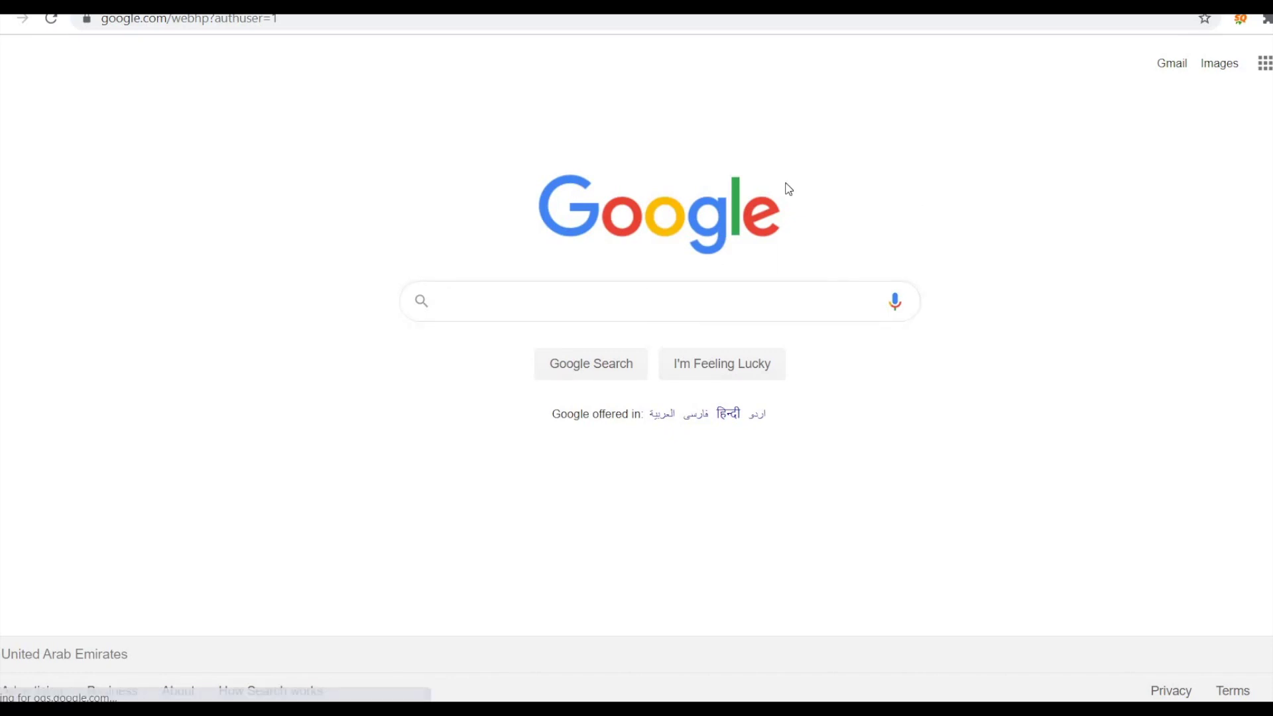
{"action": "type", "text": "create "}
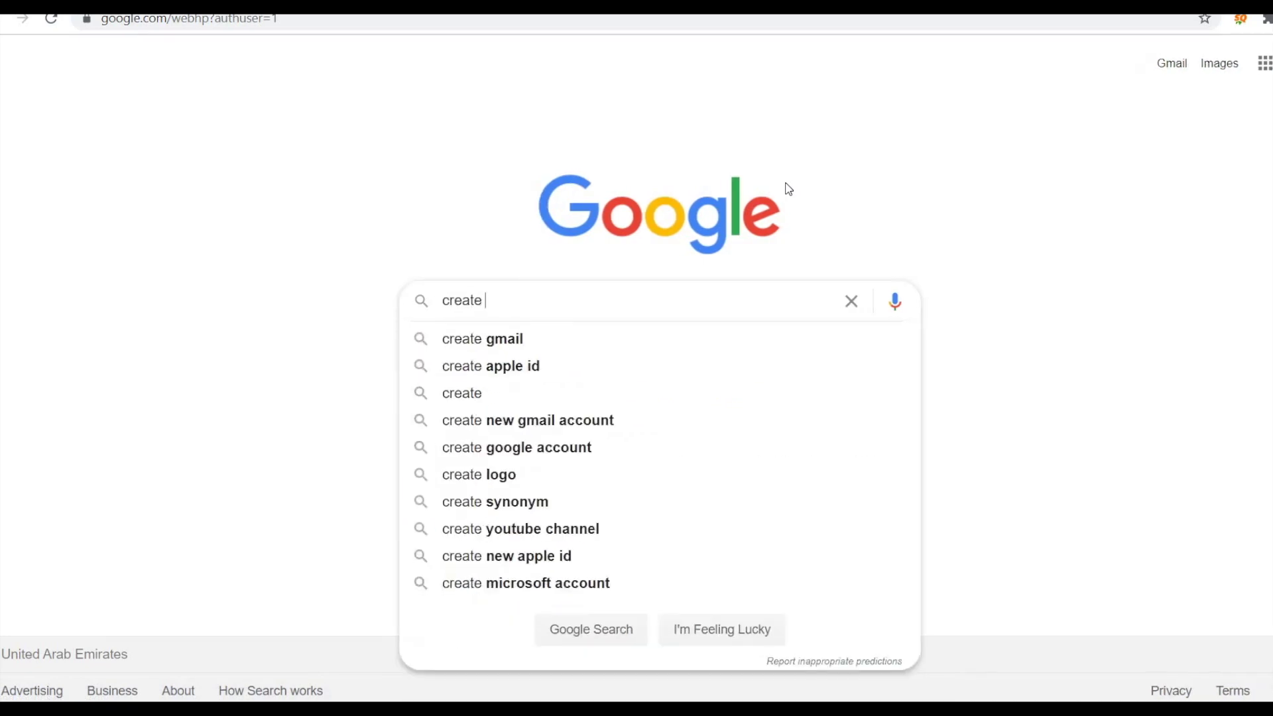
{"action": "type", "text": "google "}
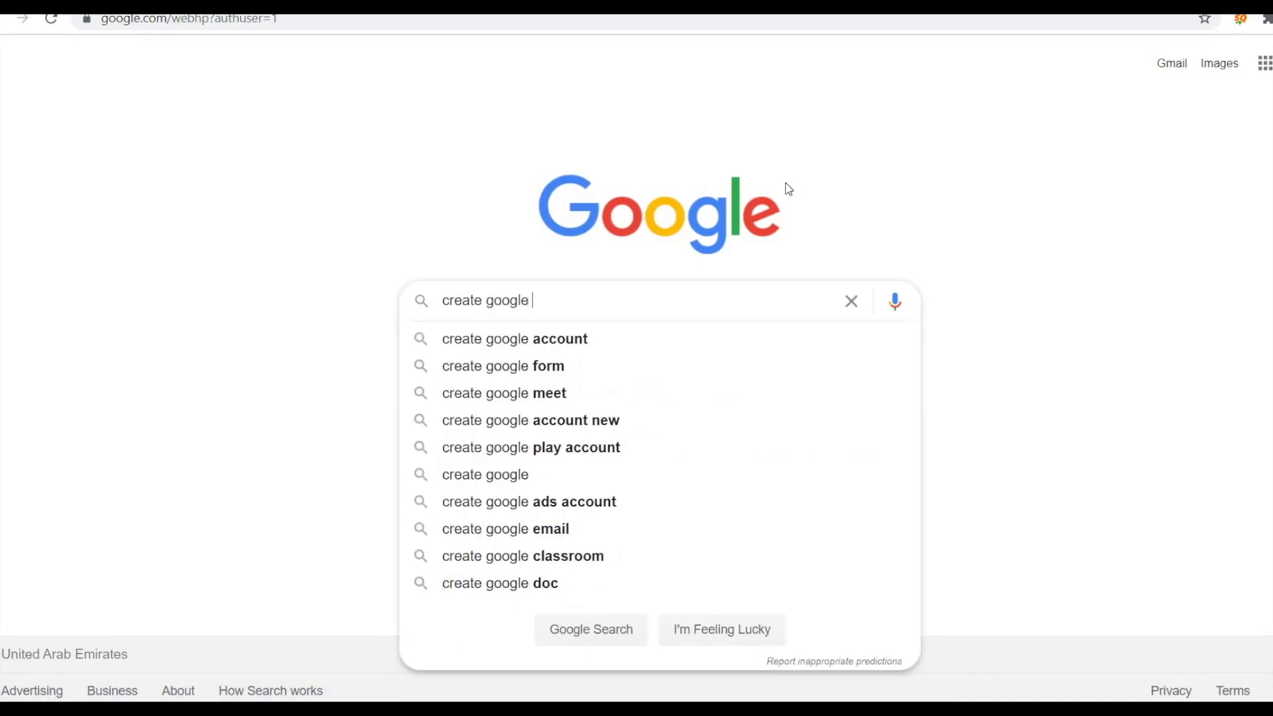
{"action": "type", "text": "business a"}
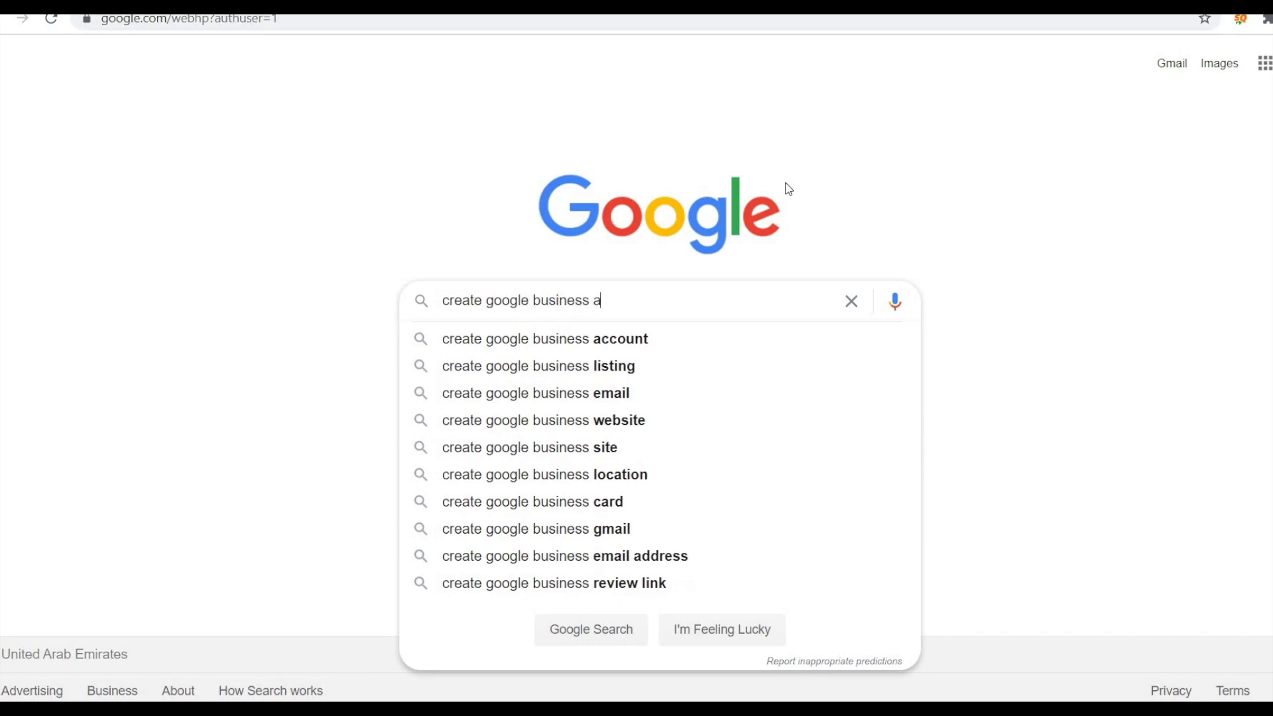
{"action": "type", "text": "ccount"}
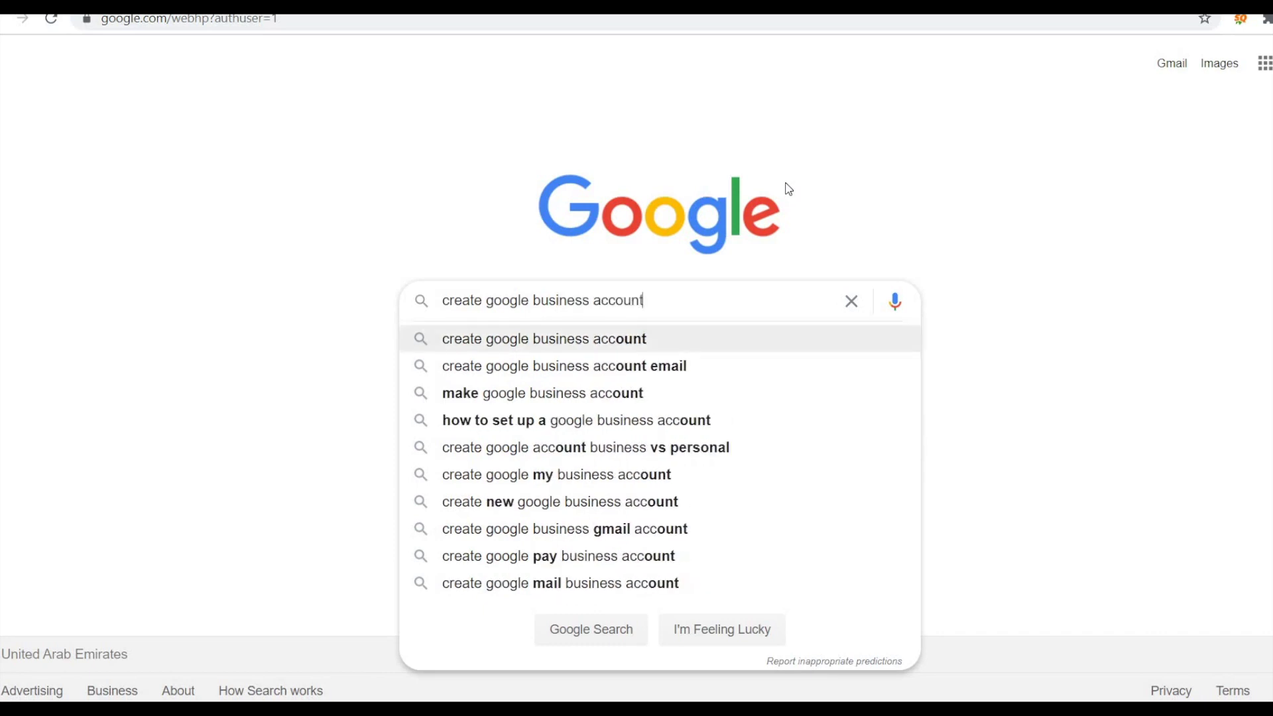
{"action": "key", "text": "Return"}
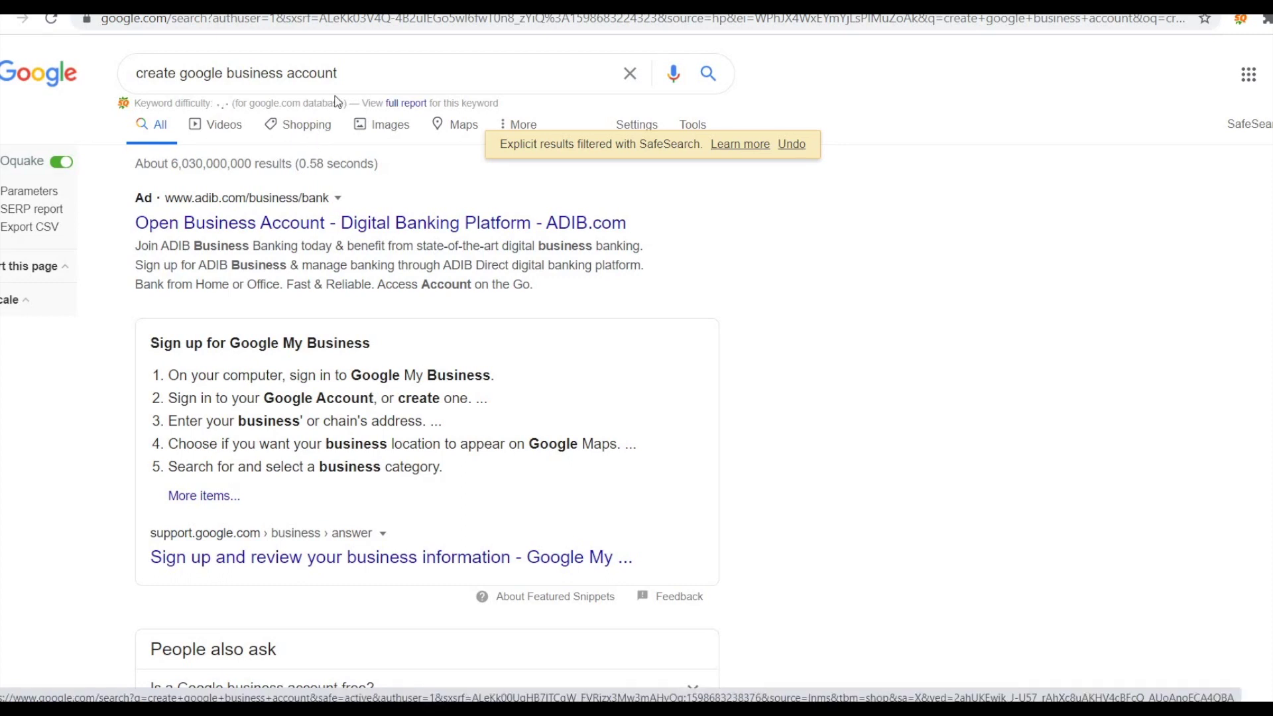
- Refine the query to 'create google my business account' and open the Google My Business result
{"action": "left_click", "coordinate": [226, 76]}
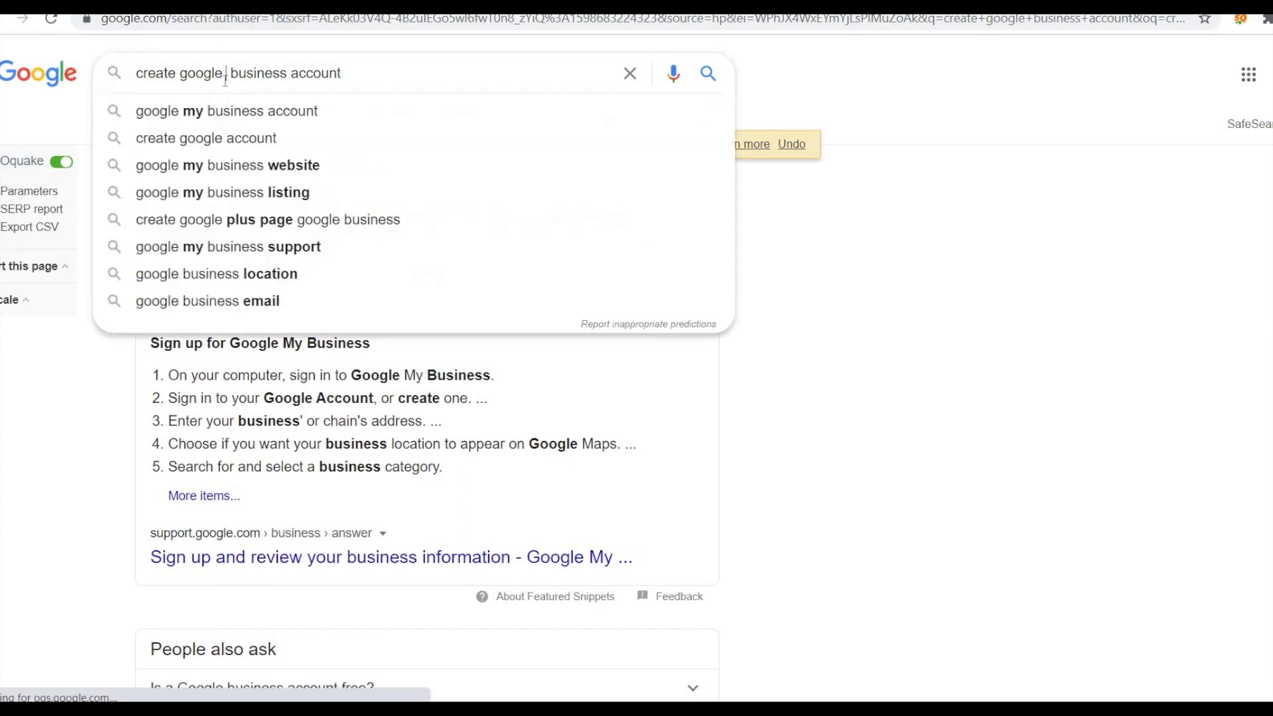
{"action": "type", "text": "my"}
{"action": "key", "text": "Return"}
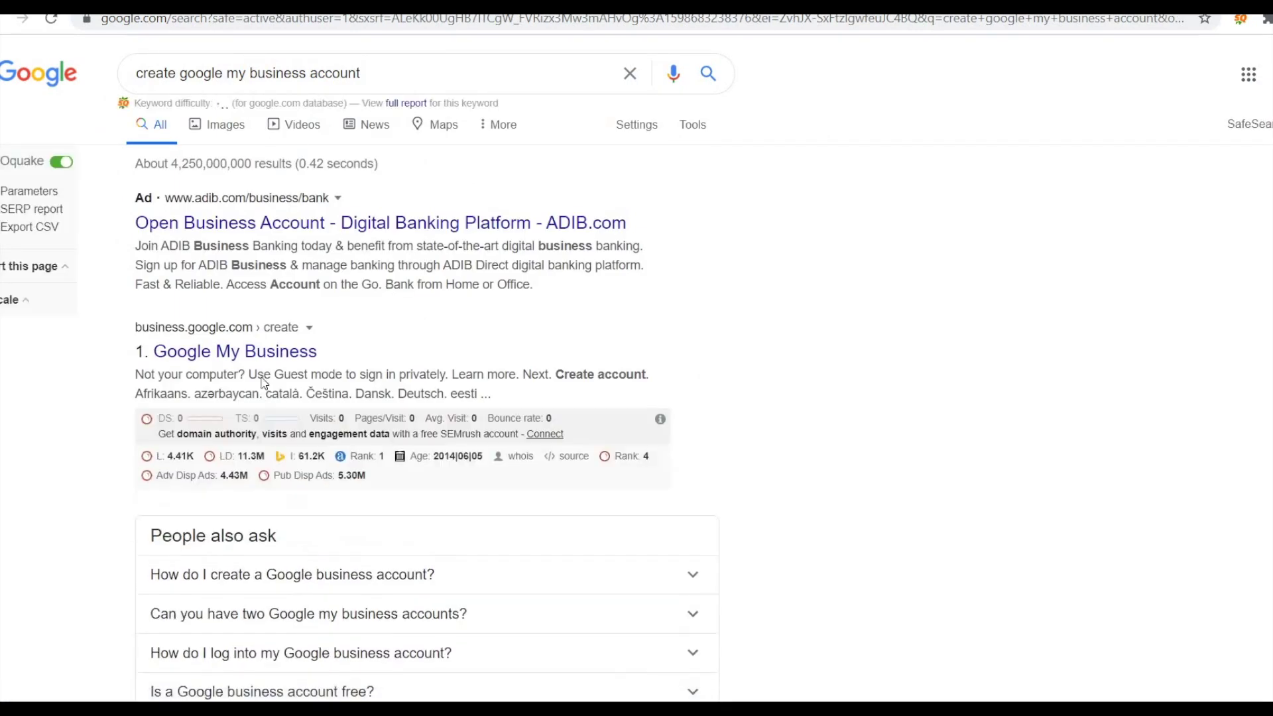
{"action": "left_click", "coordinate": [263, 356]}
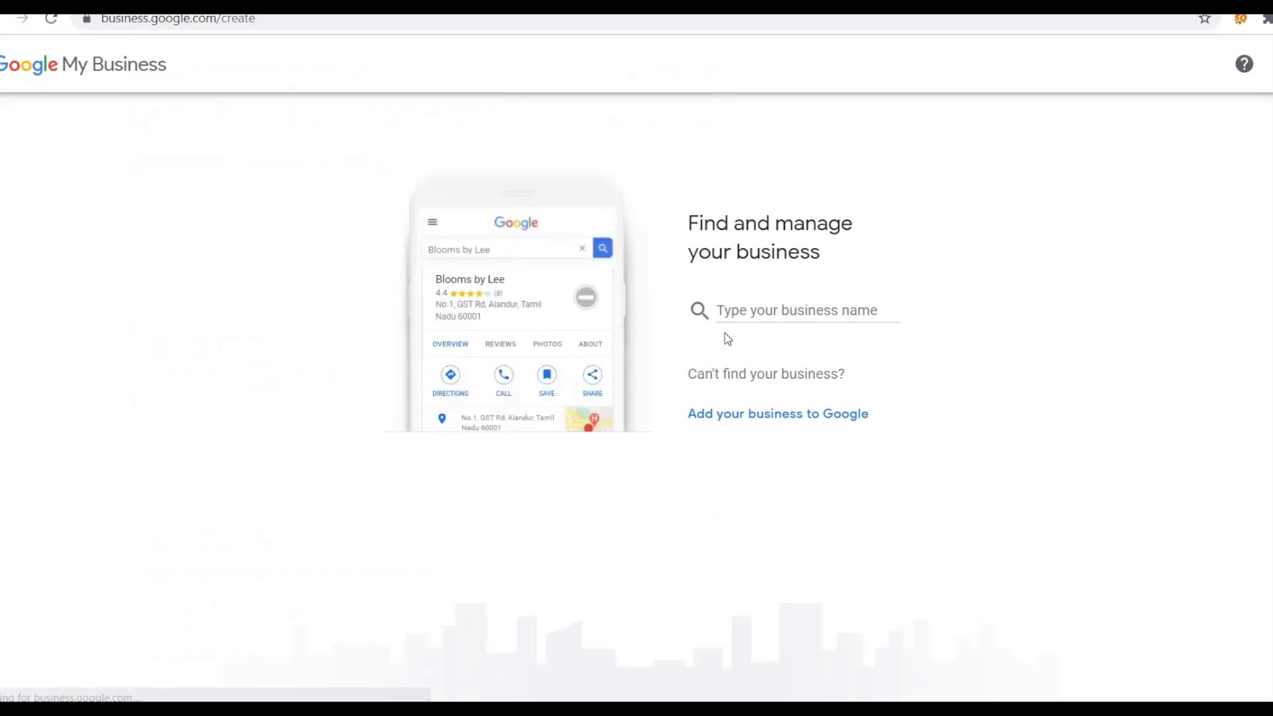
- Enter 'Buy Luggage' as the business name, replacing a first attempt, and create the business
{"action": "left_click", "coordinate": [752, 312]}
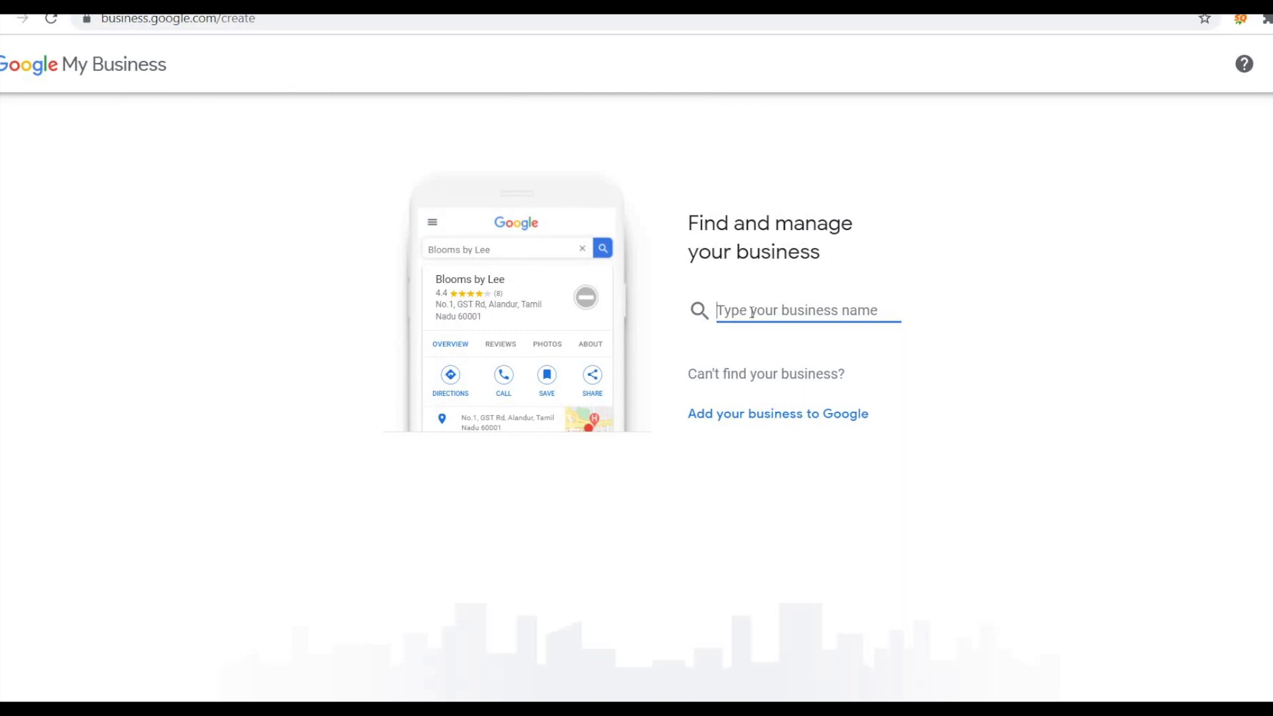
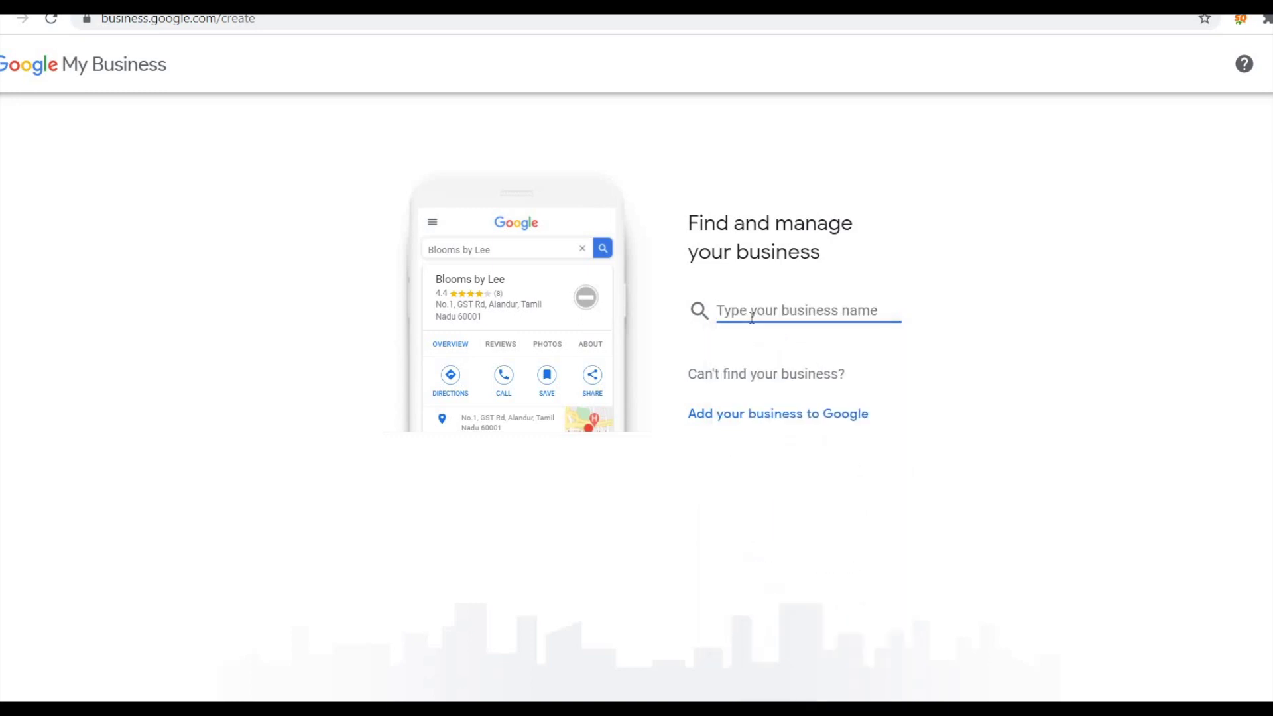
{"action": "type", "text": "Buy L"}
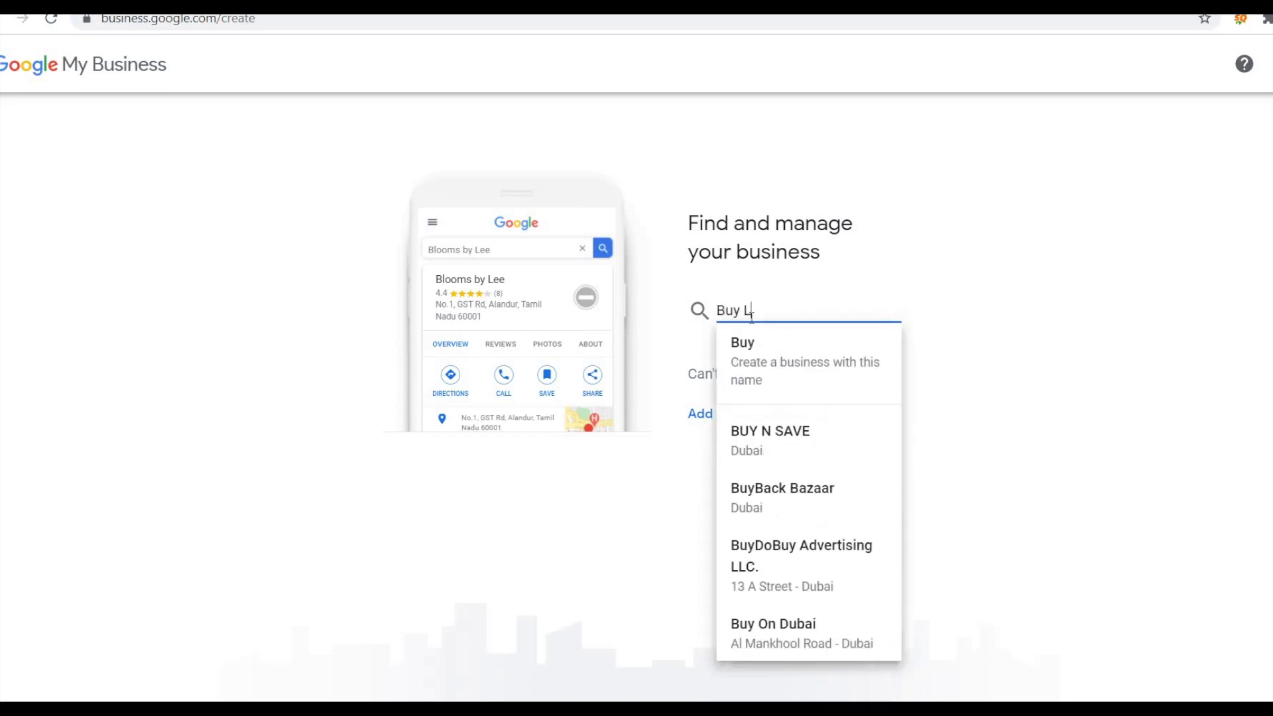
{"action": "type", "text": "uggage"}
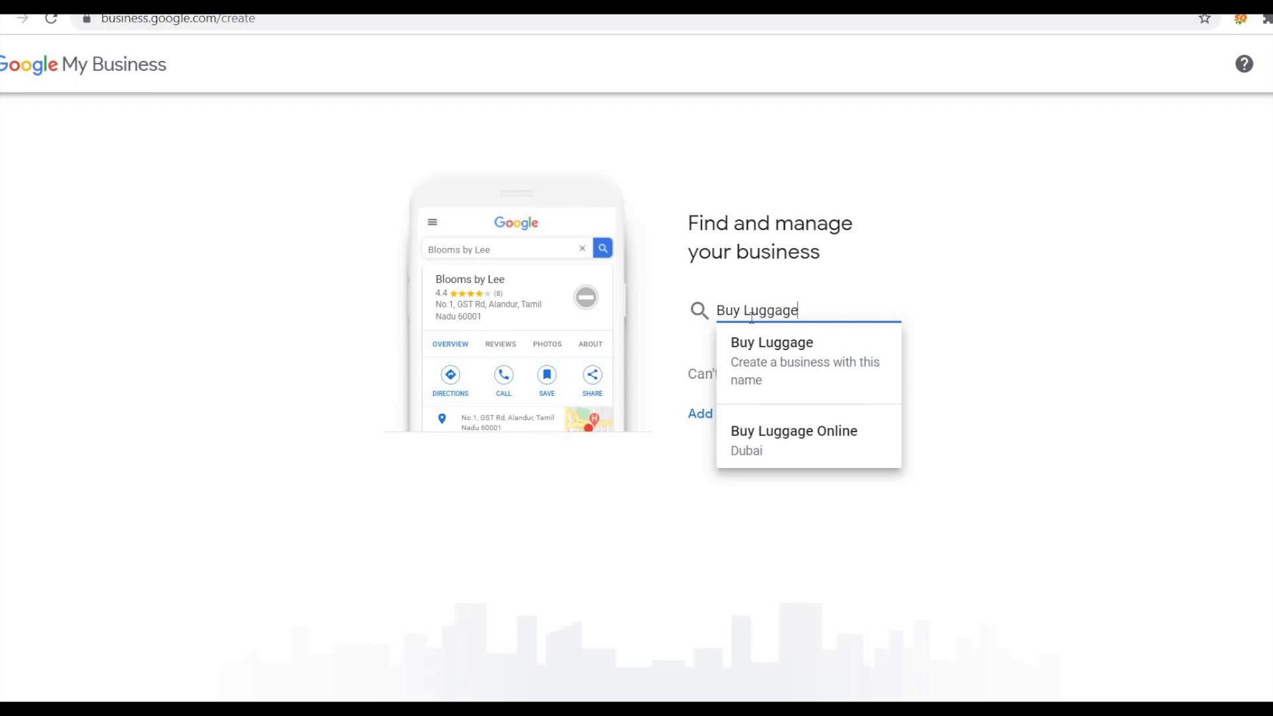
{"action": "key", "text": "Return"}
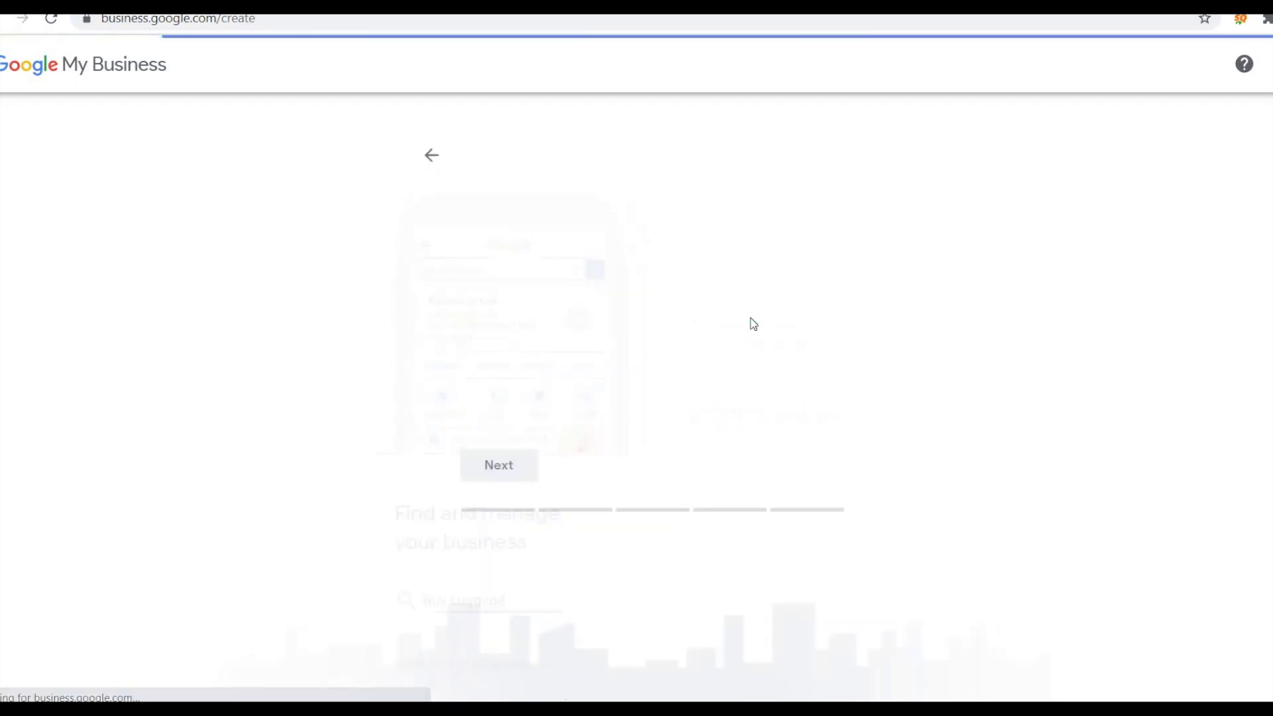
- Continue past the name step and choose 'Bag shop' as the business category
{"action": "left_click", "coordinate": [529, 411]}
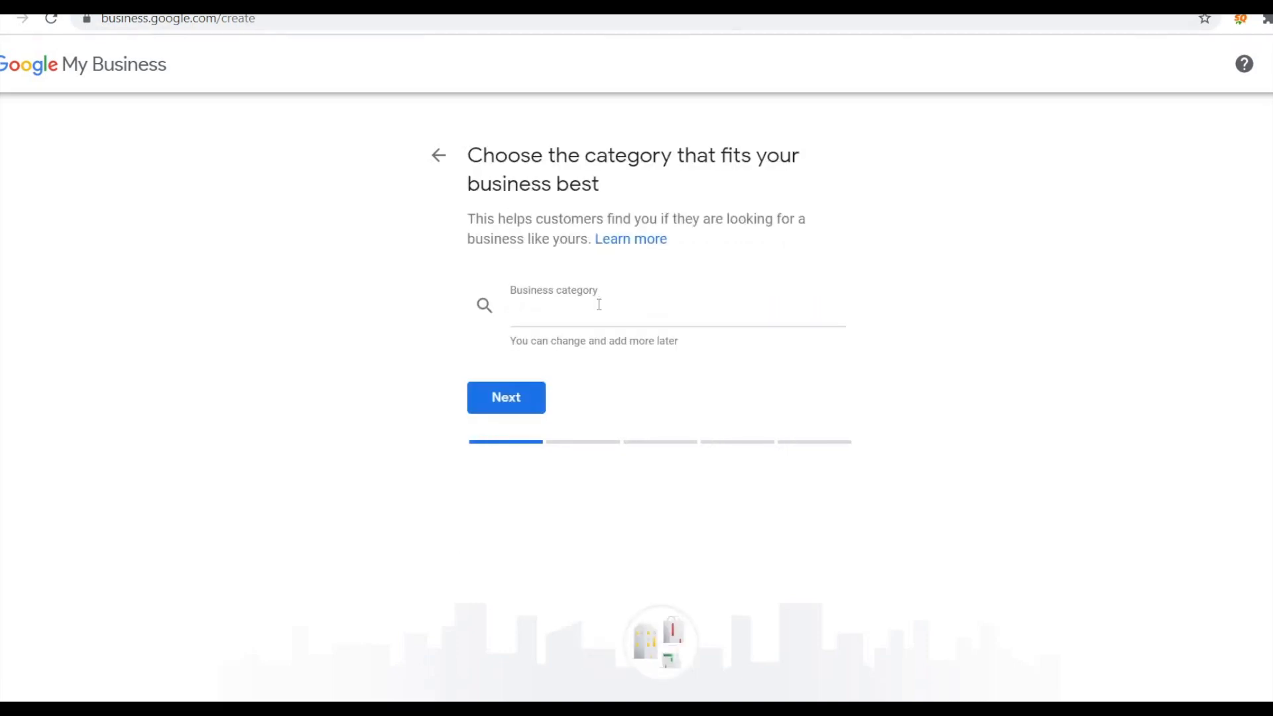
{"action": "left_click", "coordinate": [597, 305]}
{"action": "type", "text": "o"}
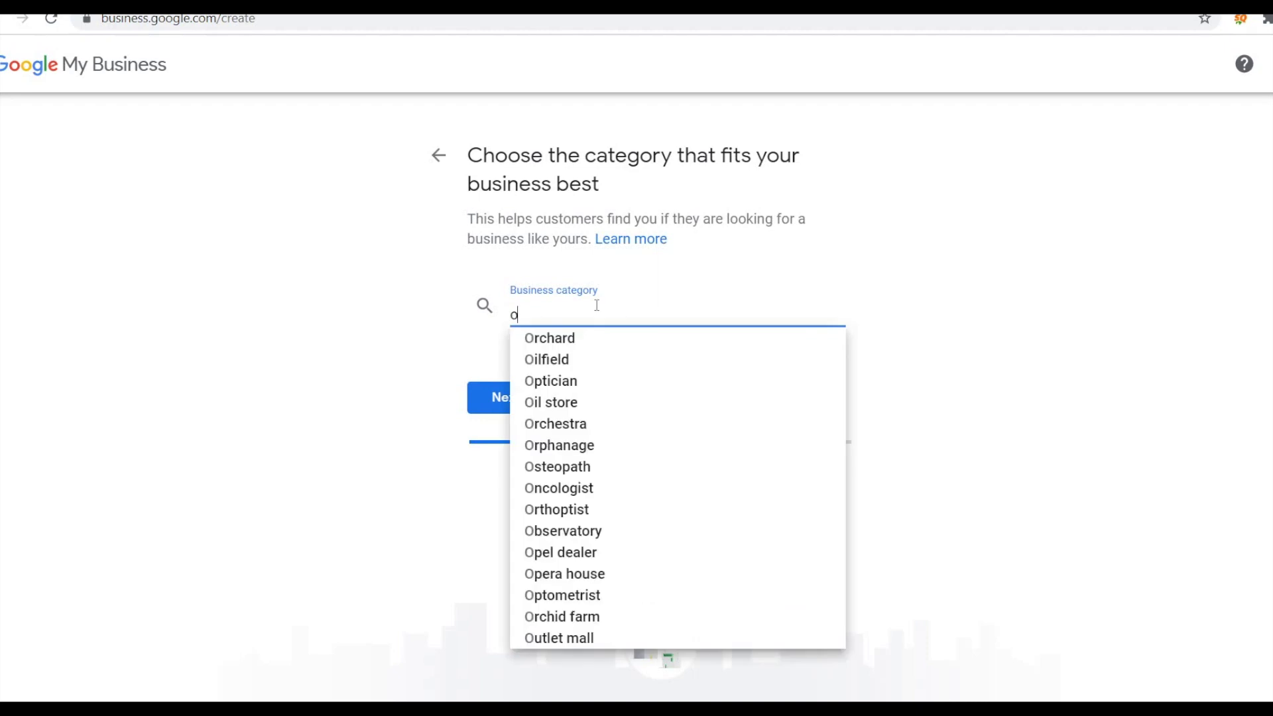
{"action": "type", "text": "nline"}
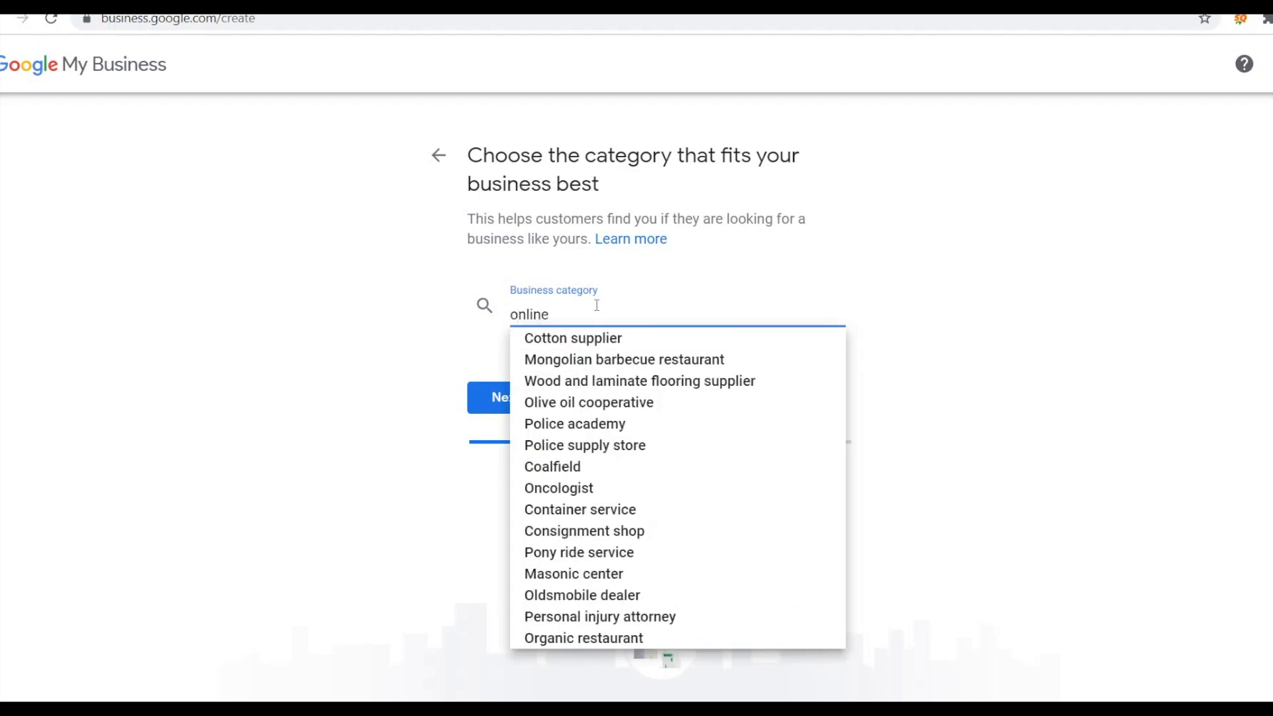
{"action": "key", "text": "BackSpace"}
{"action": "key", "text": "BackSpace"}
{"action": "key", "text": "BackSpace"}
{"action": "key", "text": "BackSpace"}
{"action": "key", "text": "BackSpace"}
{"action": "key", "text": "BackSpace"}
{"action": "type", "text": "bag"}
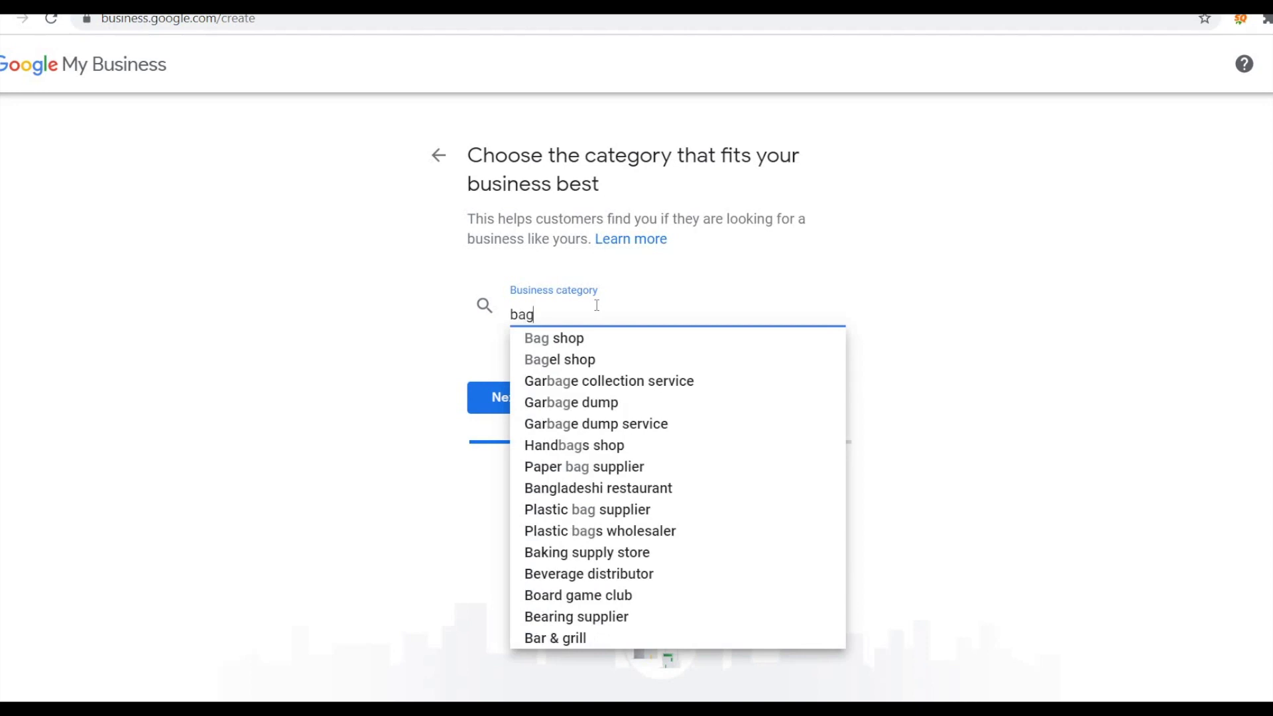
{"action": "left_click", "coordinate": [584, 339]}
- Answer No to customers visiting a physical location and continue to service areas
{"action": "left_click", "coordinate": [534, 399]}
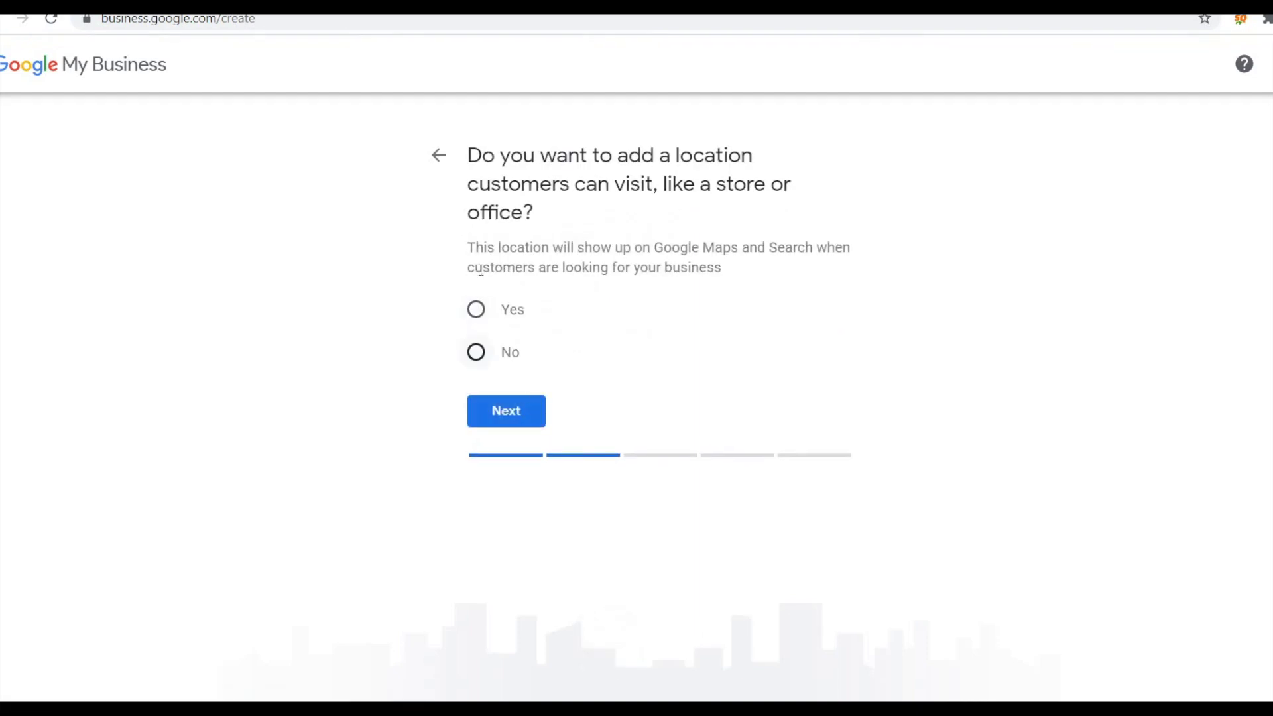
{"action": "left_click", "coordinate": [478, 352]}
{"action": "left_click", "coordinate": [526, 411]}
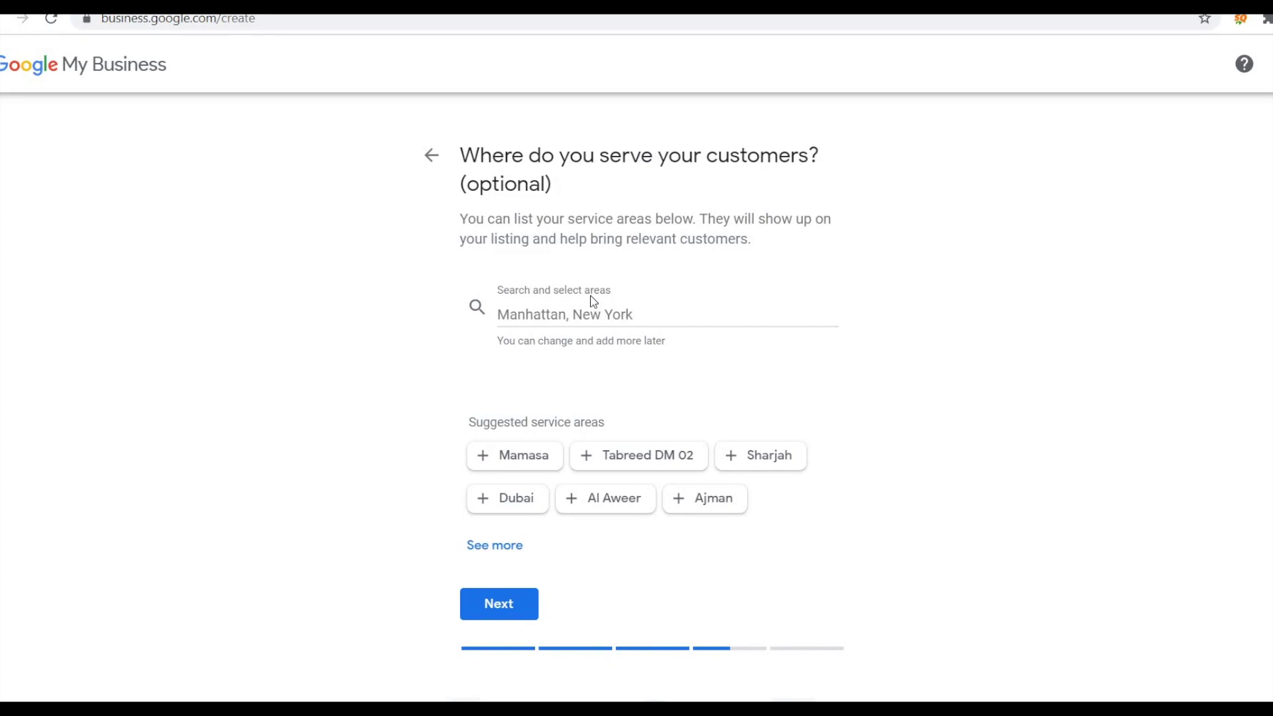
- Add Dubai as a service area, then try and clear searches for Derira, Burjuman and Ajuman
{"action": "left_click", "coordinate": [523, 500]}
{"action": "left_click", "coordinate": [556, 314]}
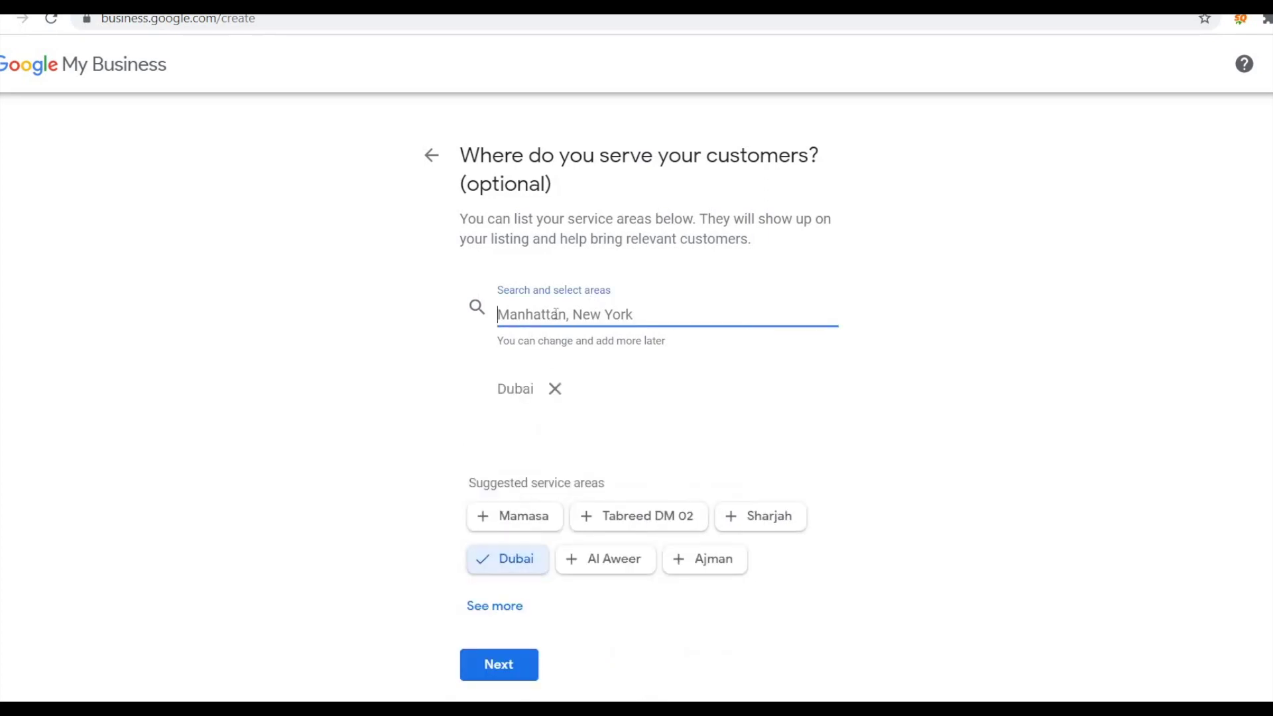
{"action": "type", "text": "Derira"}
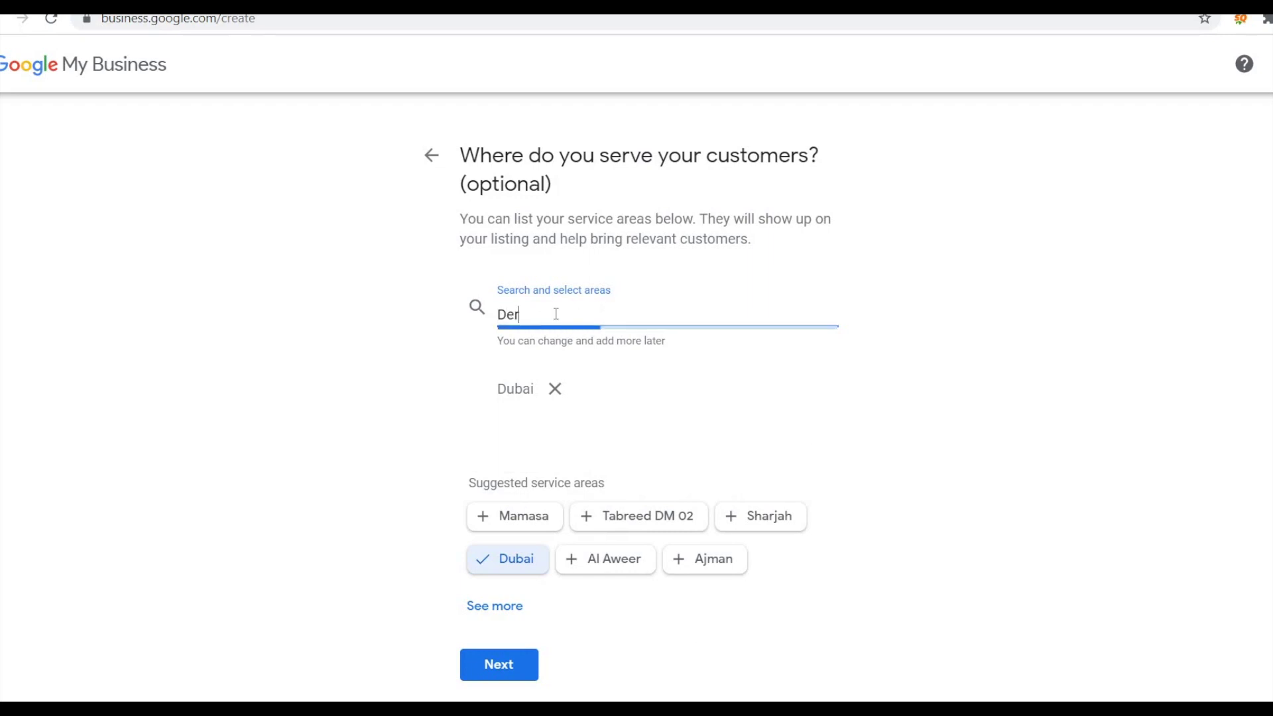
{"action": "key", "text": "BackSpace"}
{"action": "key", "text": "BackSpace"}
{"action": "key", "text": "BackSpace"}
{"action": "key", "text": "BackSpace"}
{"action": "key", "text": "BackSpace"}
{"action": "key", "text": "BackSpace"}
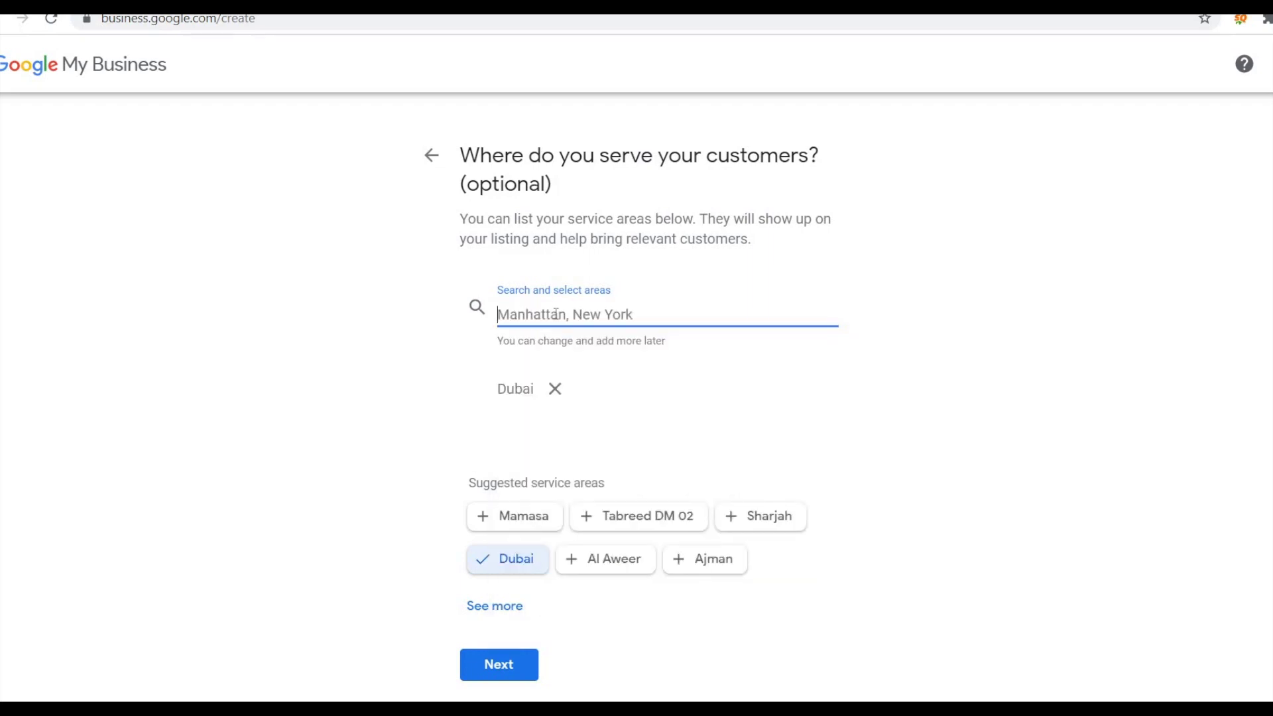
{"action": "type", "text": "A"}
{"action": "key", "text": "BackSpace"}
{"action": "type", "text": "Burj"}
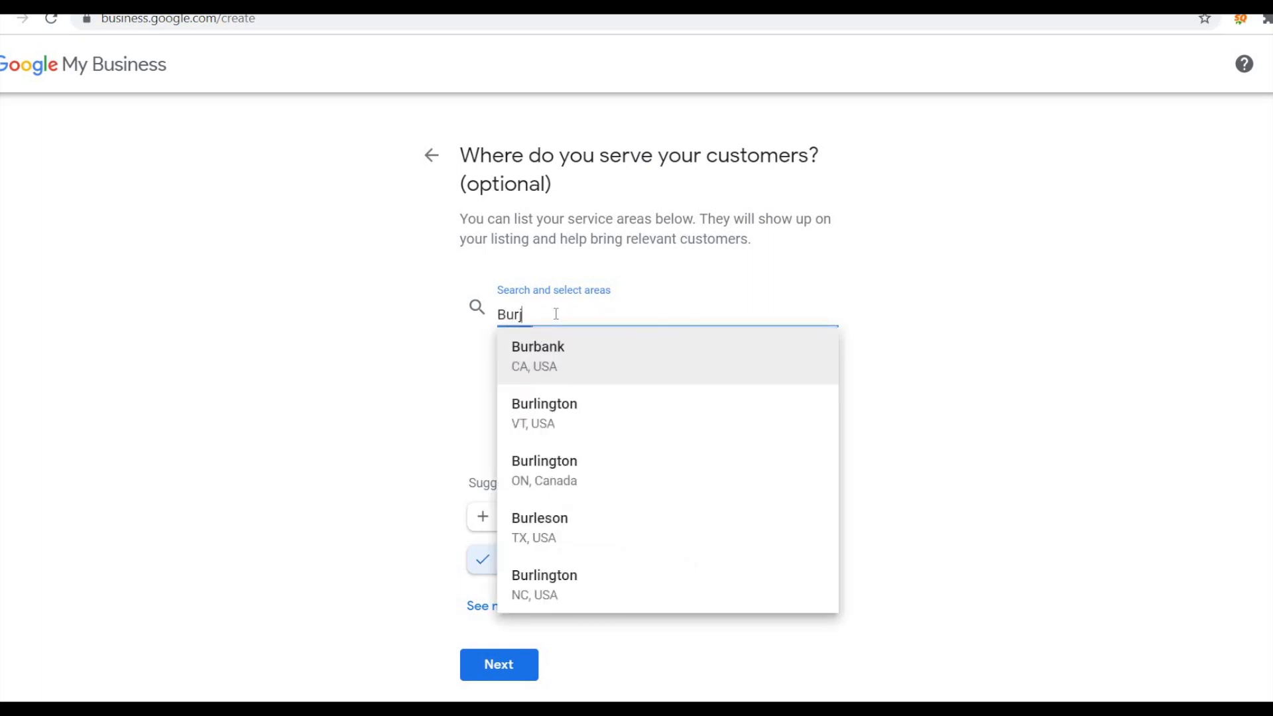
{"action": "type", "text": "uman"}
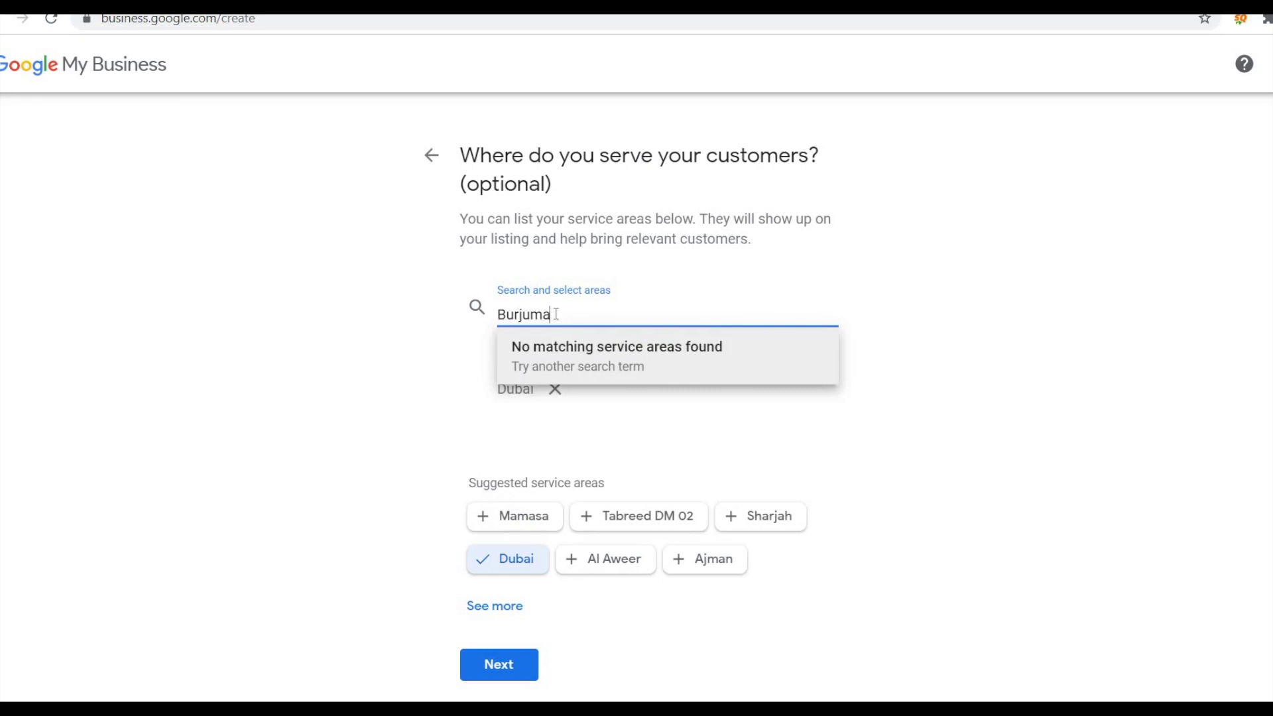
{"action": "key", "text": "BackSpace"}
{"action": "key", "text": "BackSpace"}
{"action": "key", "text": "BackSpace"}
{"action": "key", "text": "BackSpace"}
{"action": "key", "text": "BackSpace"}
{"action": "key", "text": "BackSpace"}
{"action": "key", "text": "BackSpace"}
{"action": "key", "text": "BackSpace"}
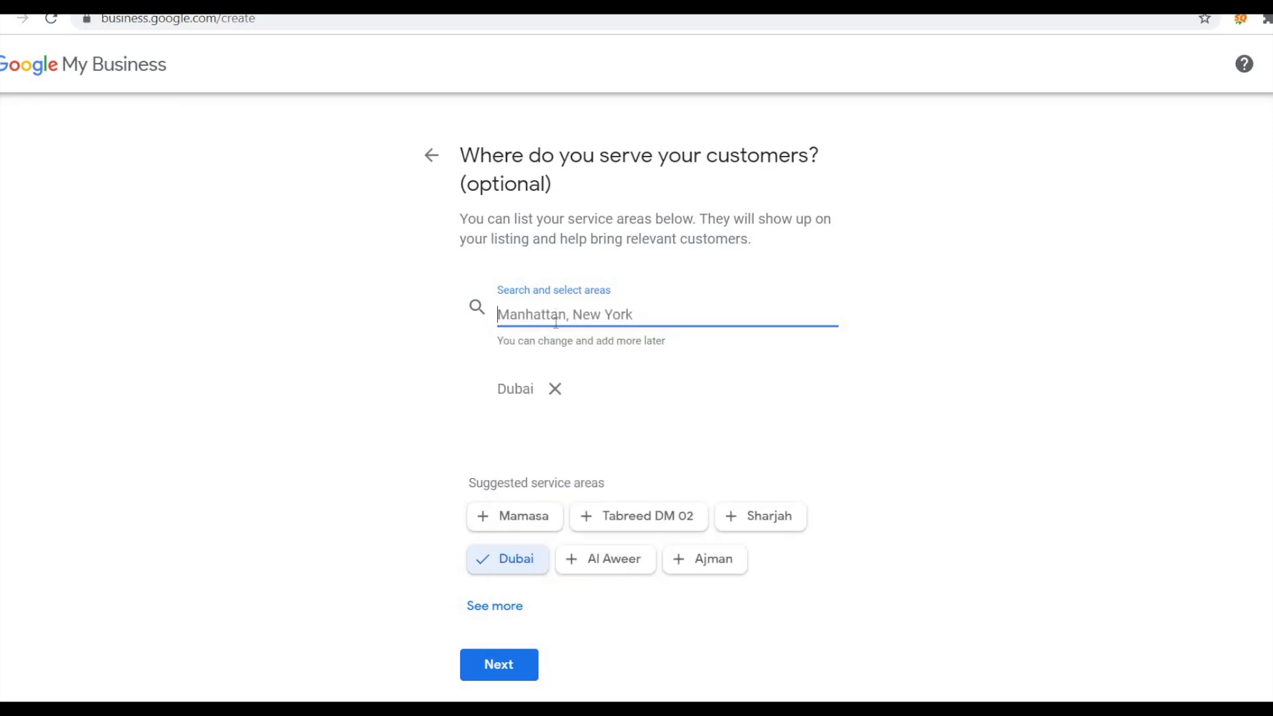
{"action": "type", "text": "derir"}
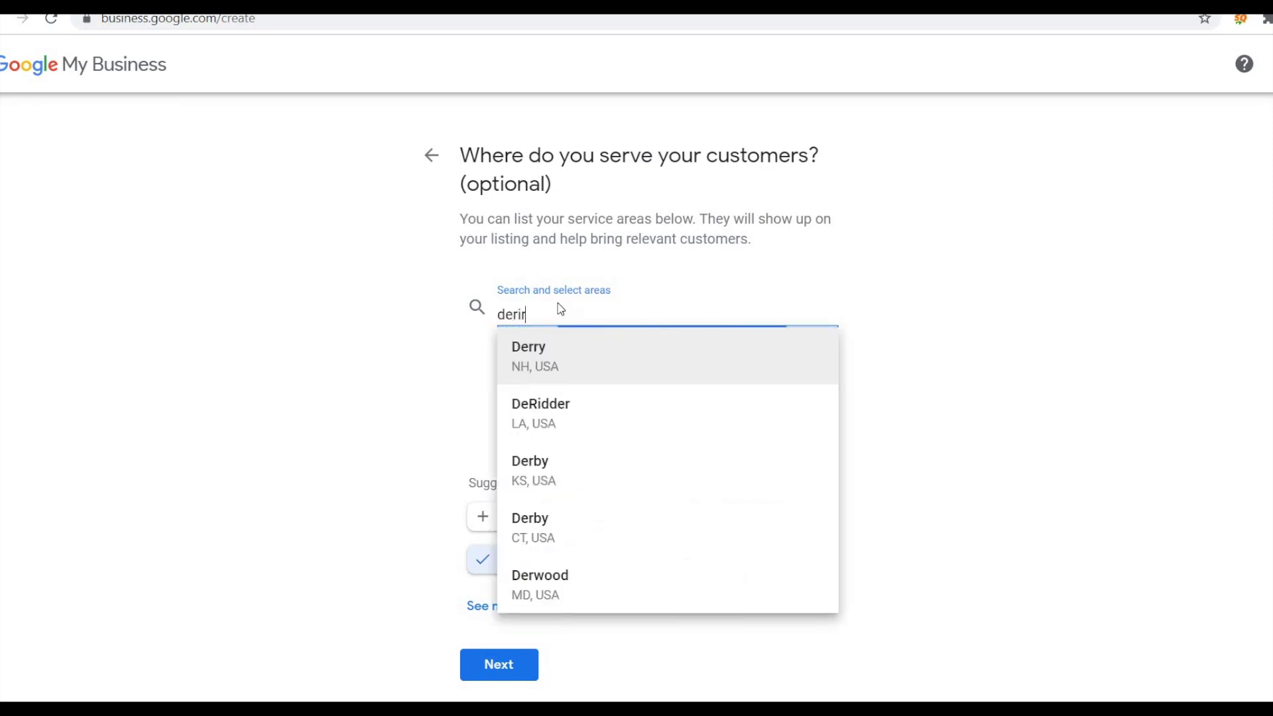
{"action": "key", "text": "BackSpace"}
{"action": "key", "text": "BackSpace"}
{"action": "key", "text": "BackSpace"}
{"action": "key", "text": "BackSpace"}
{"action": "key", "text": "BackSpace"}
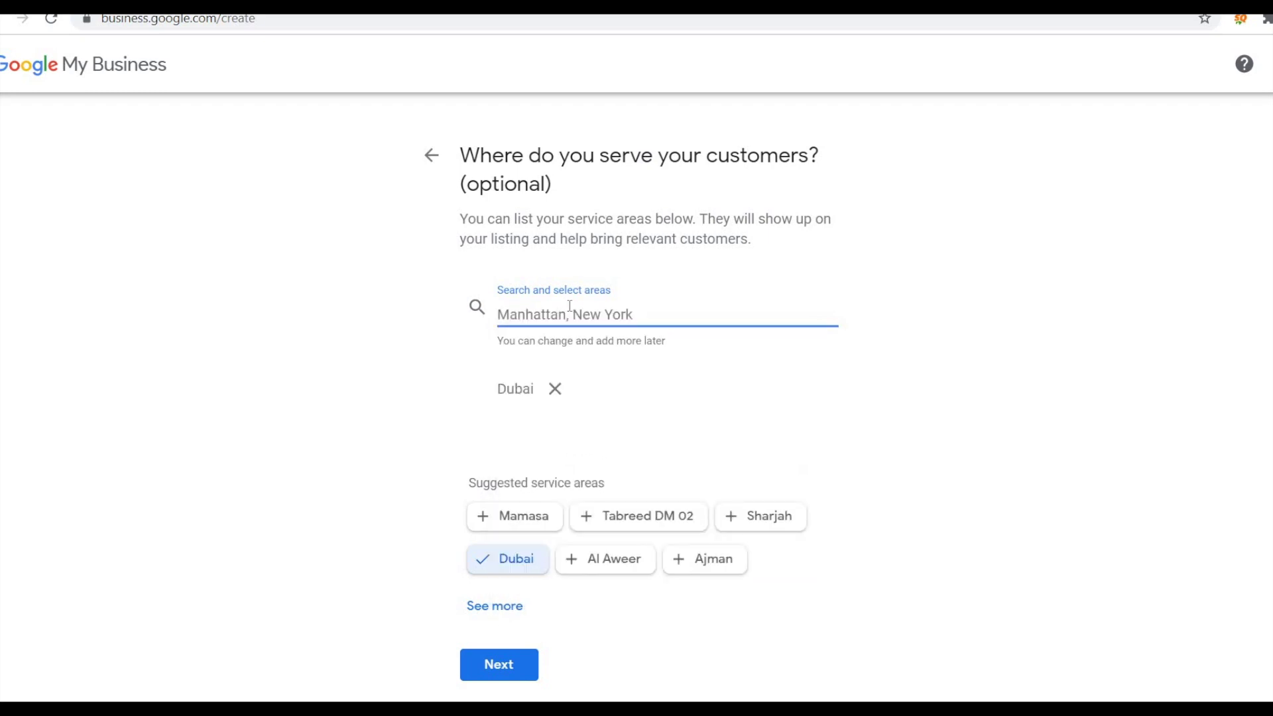
{"action": "type", "text": "ajuman"}
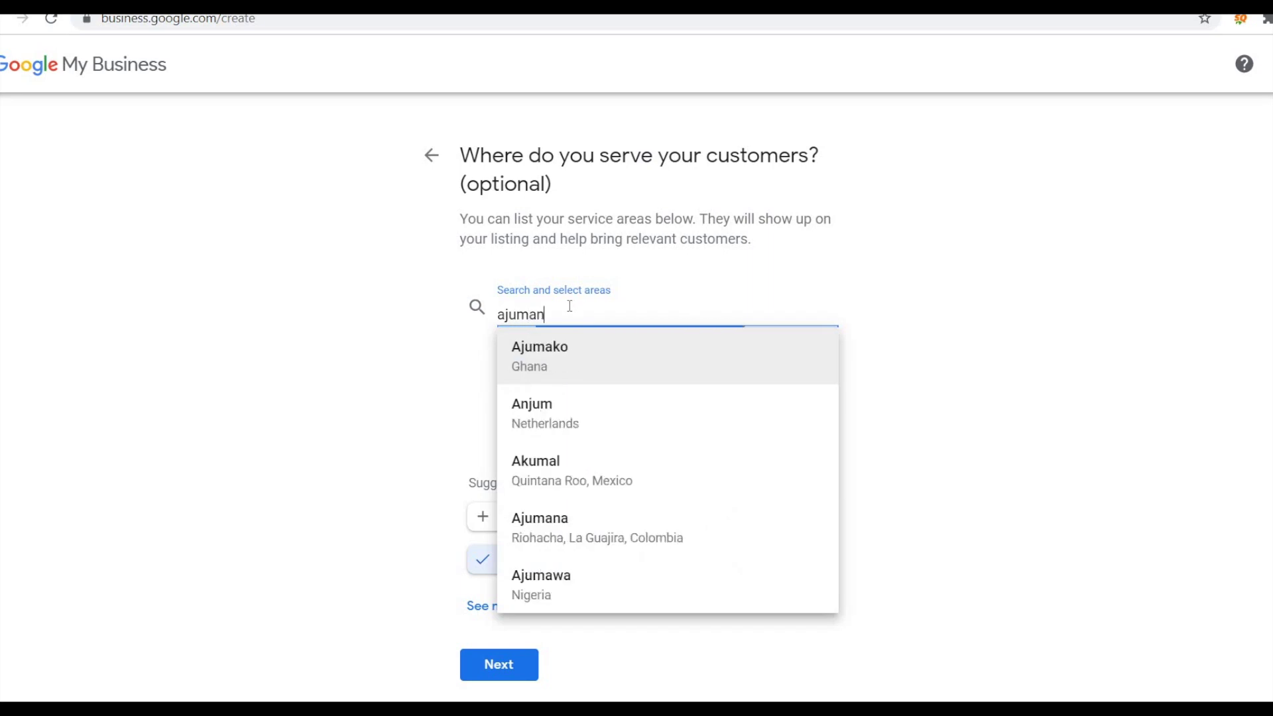
{"action": "key", "text": "BackSpace"}
{"action": "key", "text": "BackSpace"}
{"action": "key", "text": "BackSpace"}
{"action": "key", "text": "BackSpace"}
{"action": "key", "text": "BackSpace"}
{"action": "key", "text": "BackSpace"}
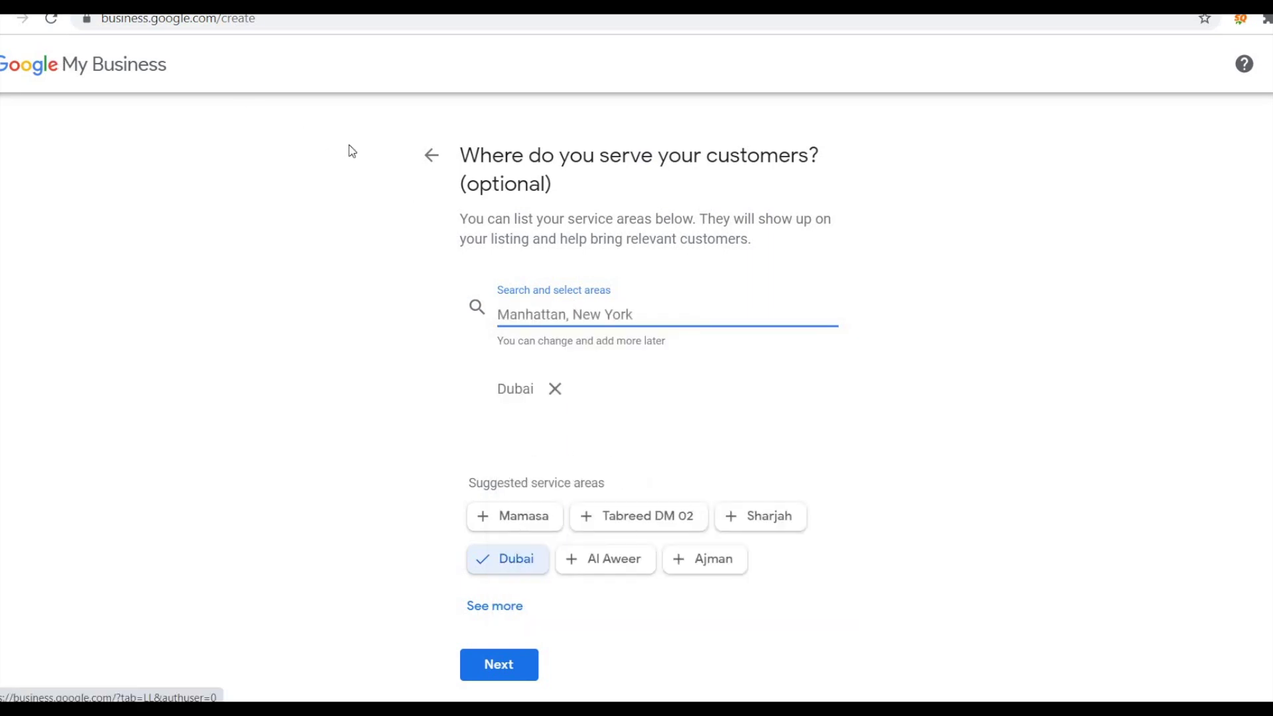
- Search for 'abu dhabai' to add Abu Dhabi, then add Sharjah from the suggestions
{"action": "type", "text": "abu dhabai"}
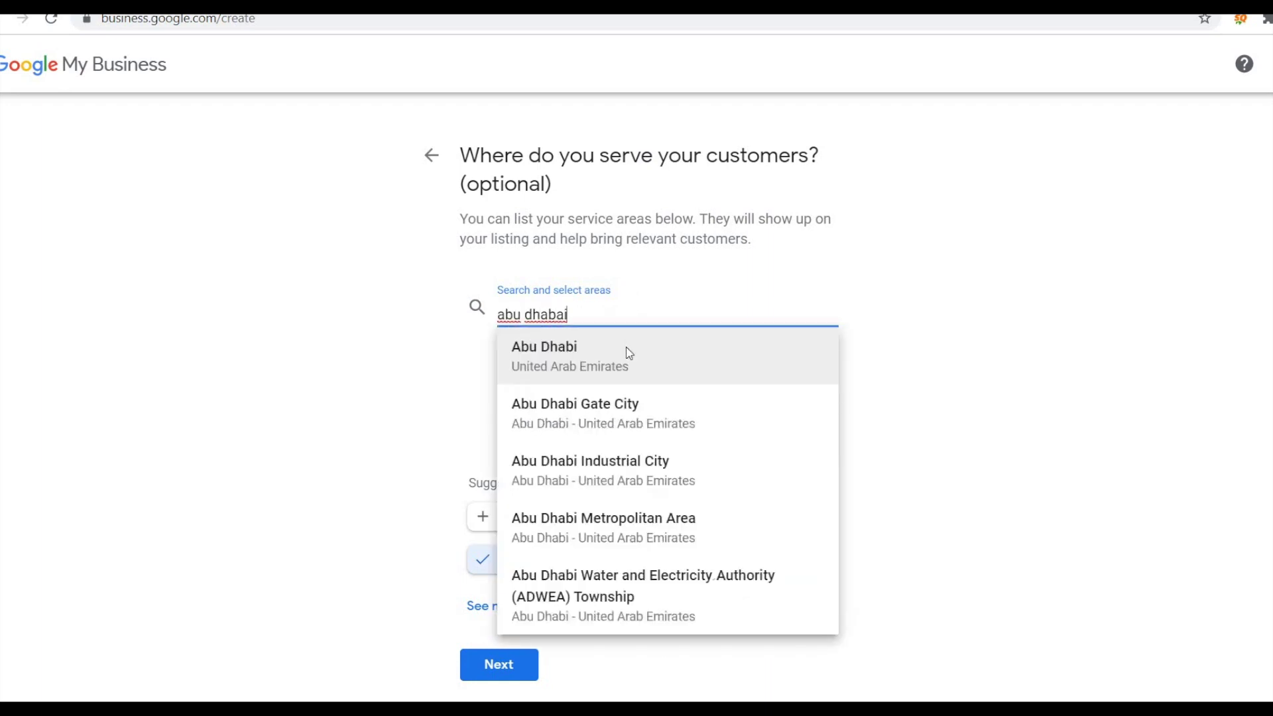
{"action": "left_click", "coordinate": [624, 365]}
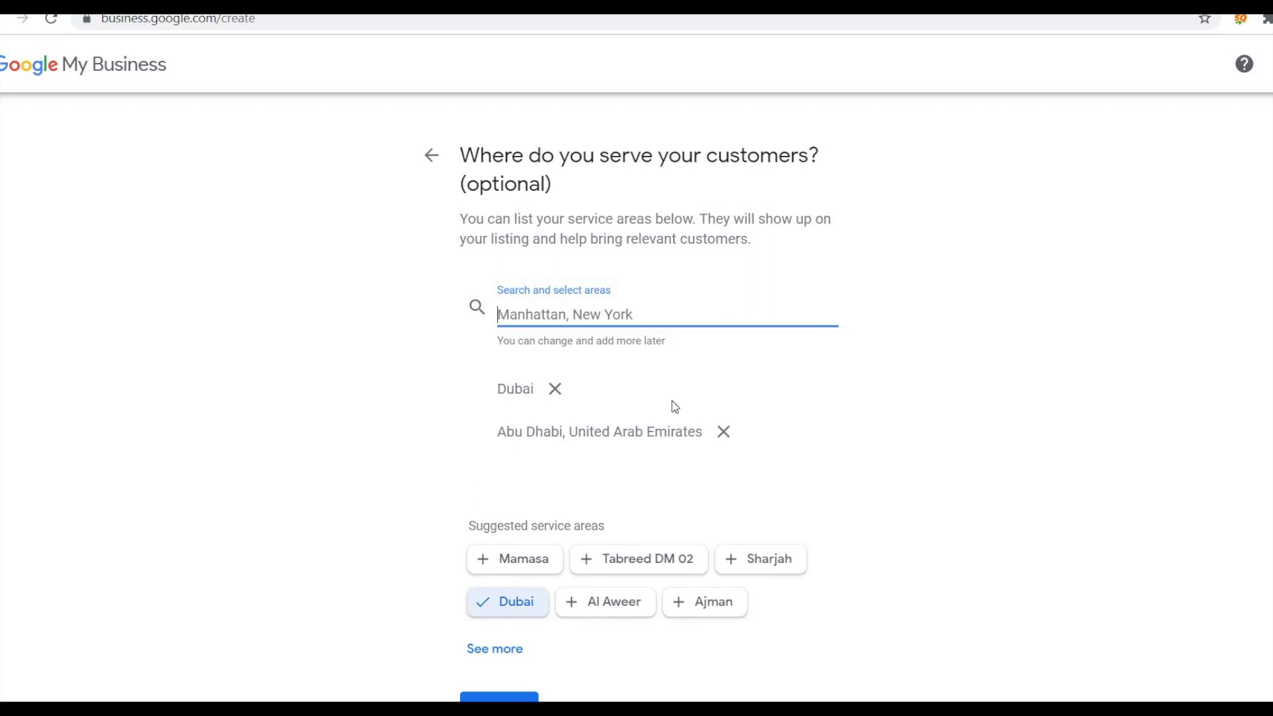
{"action": "left_click", "coordinate": [769, 569]}
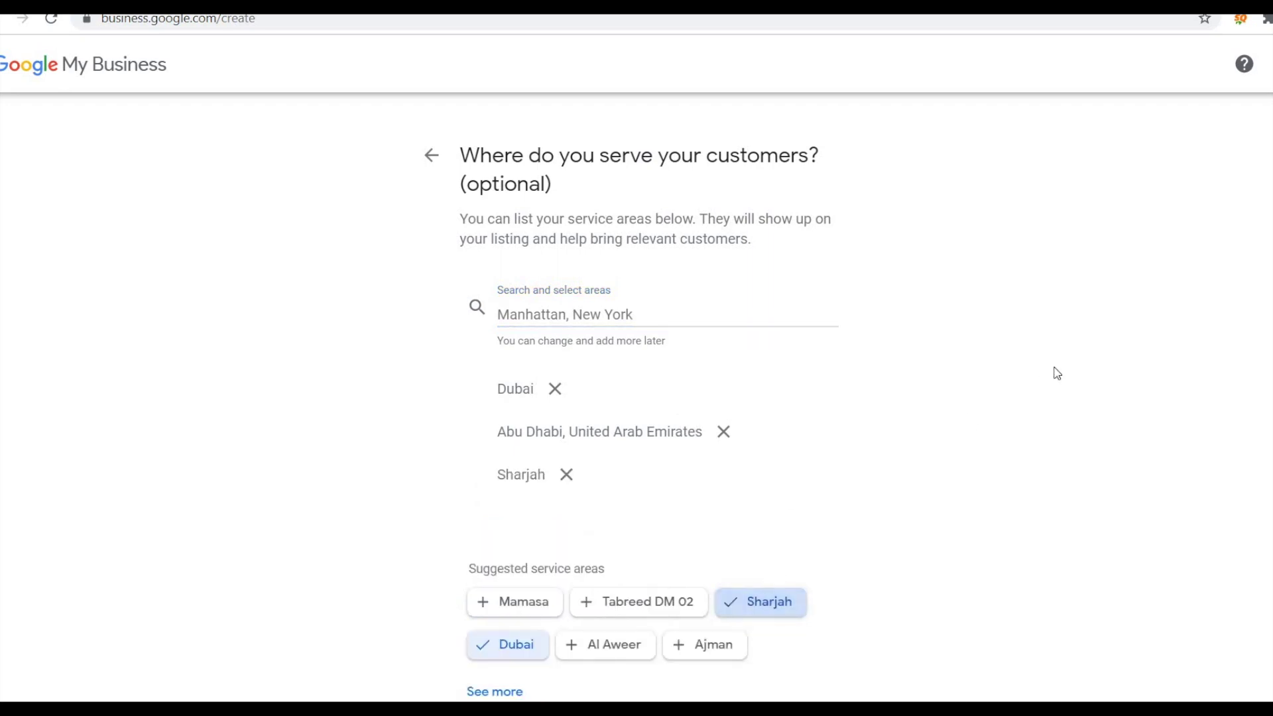
- Expand the suggested areas and add Umm Al Quwain, Al Hamriya and Al Mutsannid Suburb
{"action": "scroll", "coordinate": [1054, 373], "scroll_direction": "down", "scroll_amount": 3}
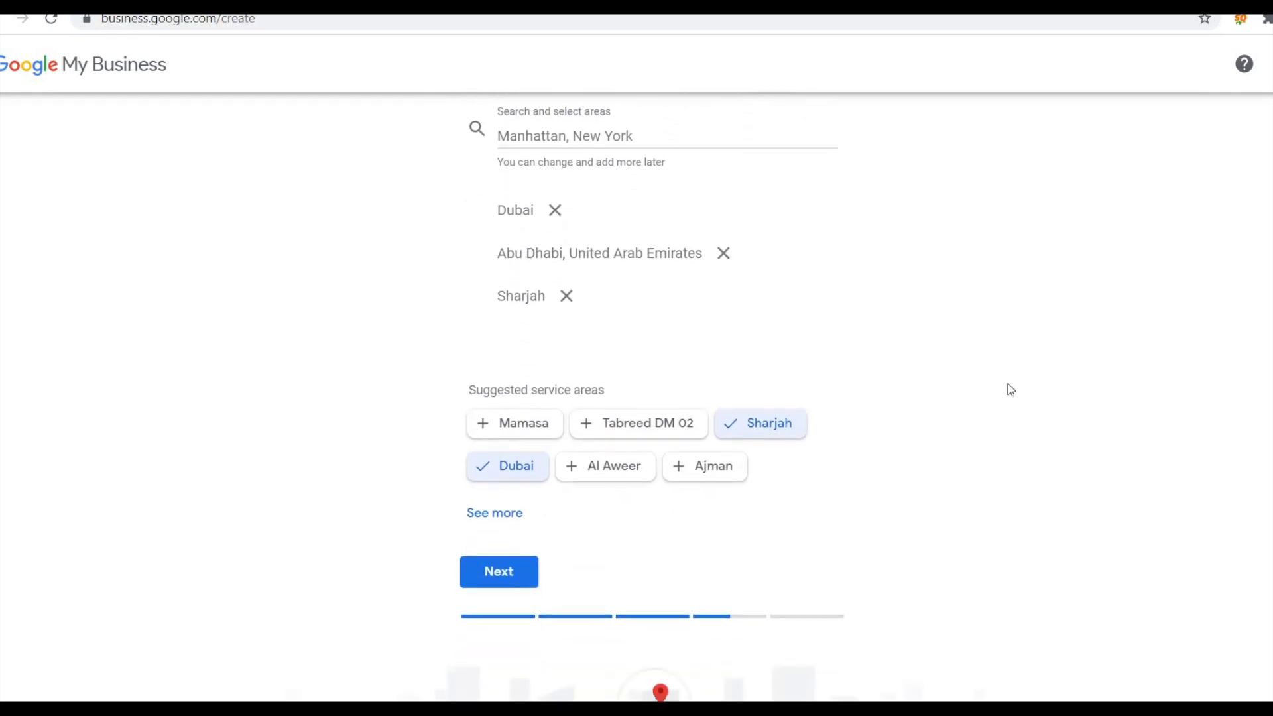
{"action": "left_click", "coordinate": [515, 524]}
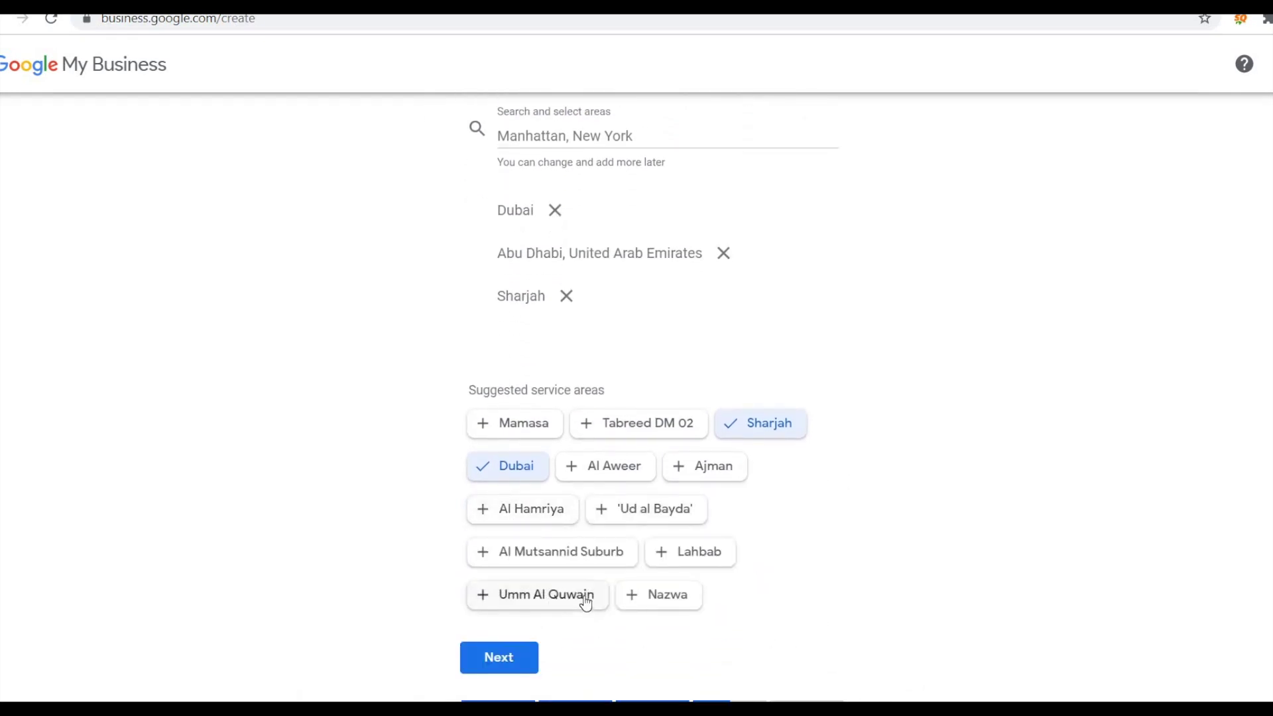
{"action": "left_click", "coordinate": [585, 602]}
{"action": "left_click", "coordinate": [529, 515]}
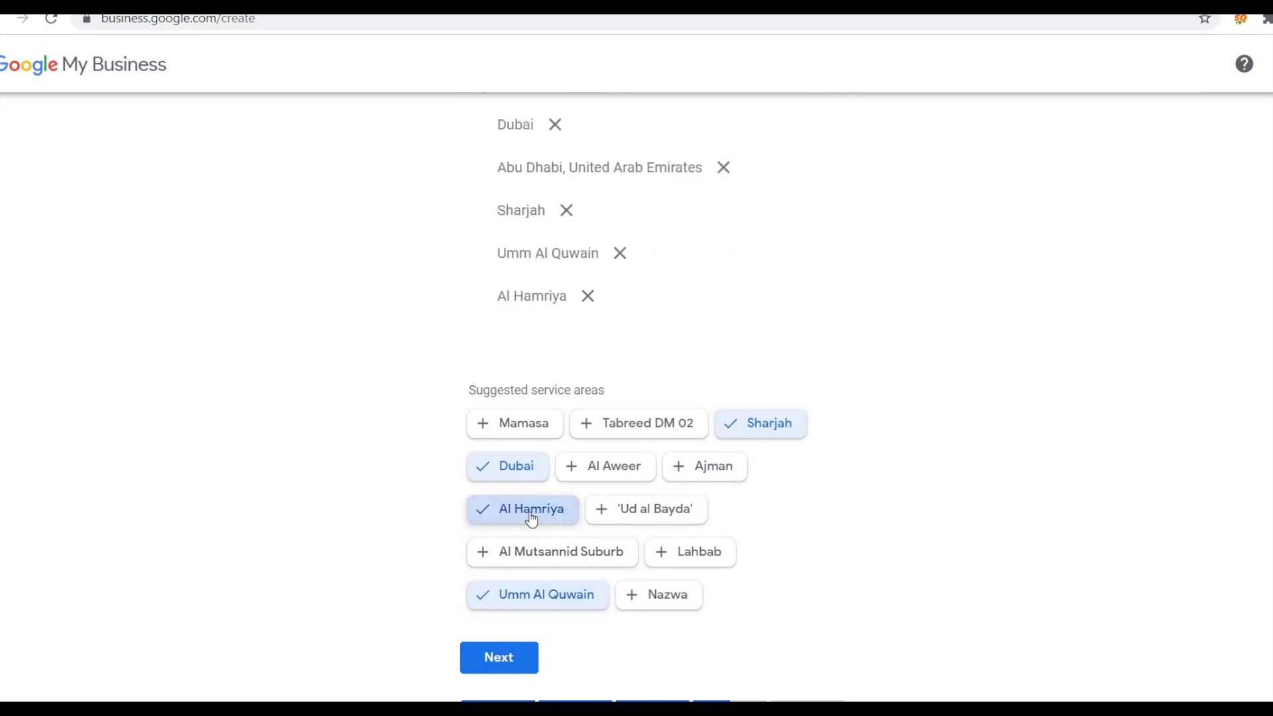
{"action": "left_click", "coordinate": [553, 551]}
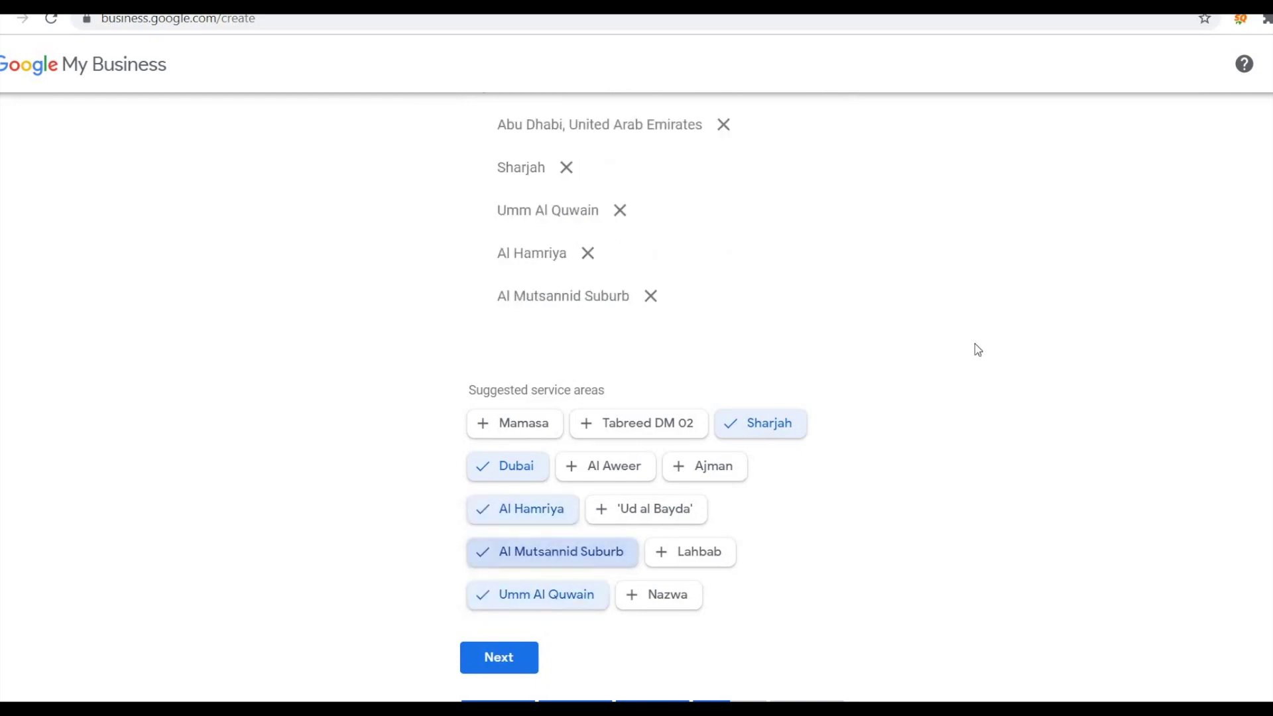
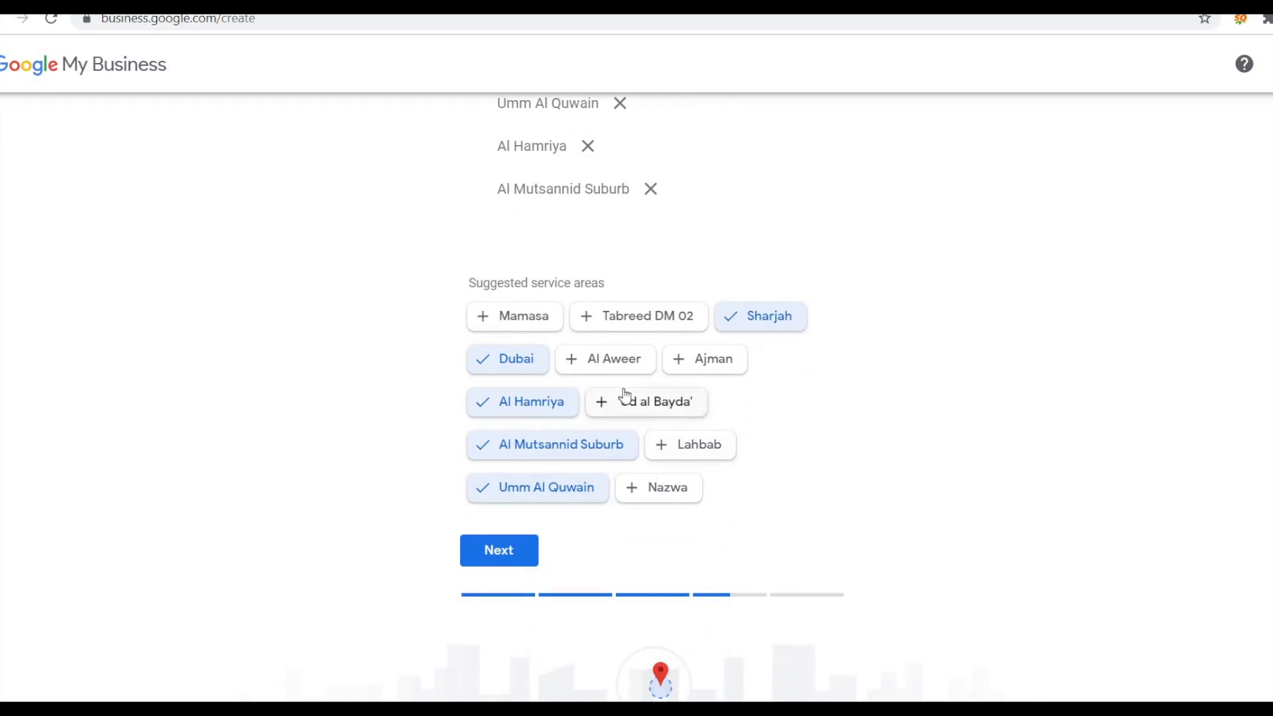
- Add Al Aweer as a sixth service area and continue
{"action": "left_click", "coordinate": [606, 358]}
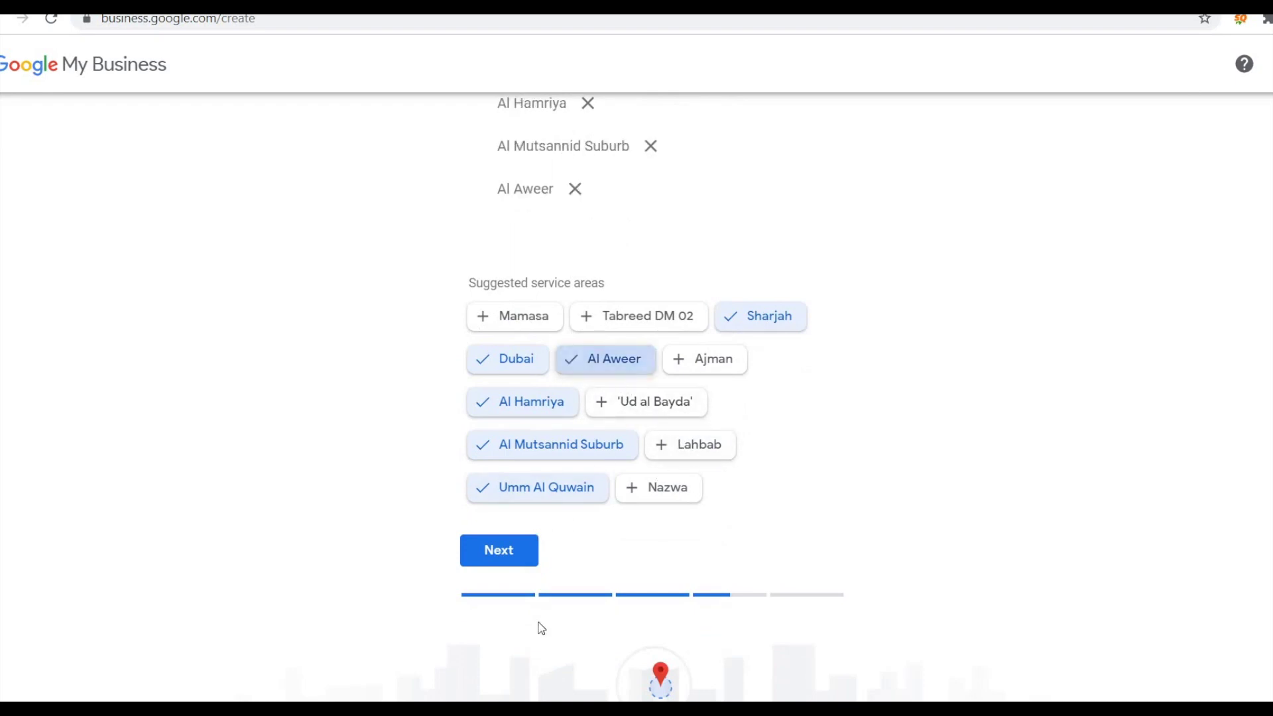
{"action": "left_click", "coordinate": [532, 549]}
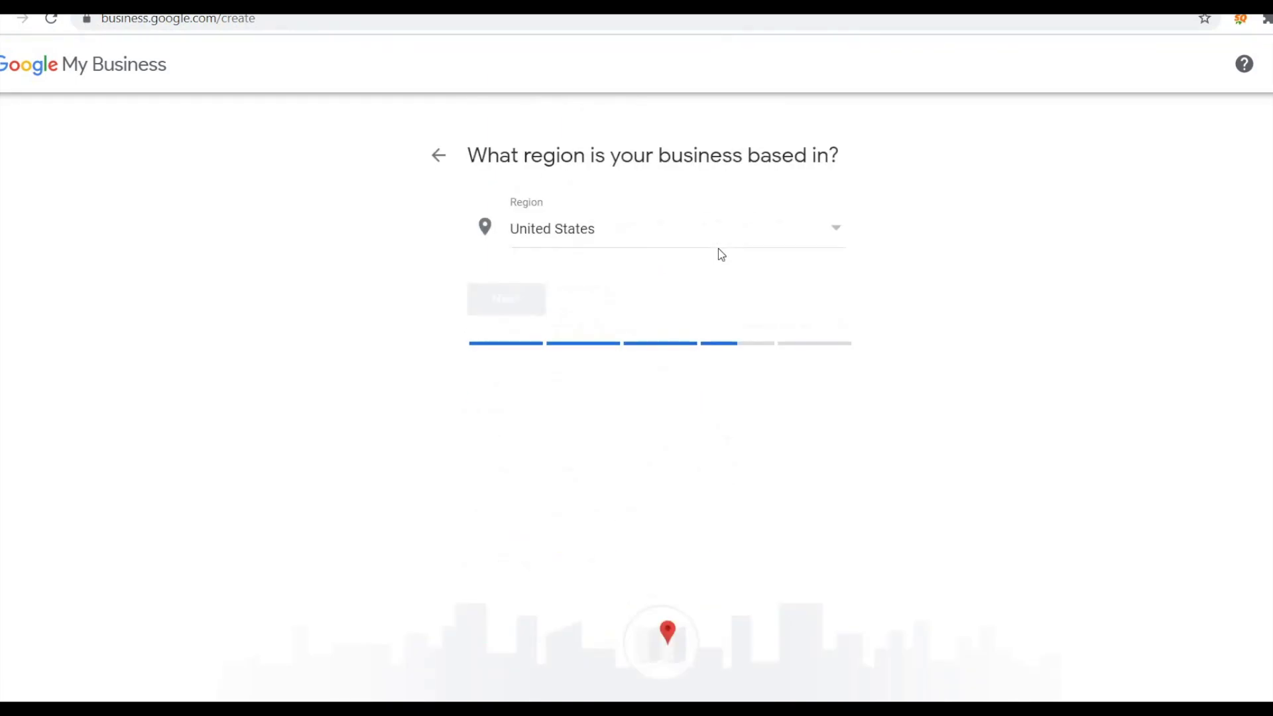
- Set the business region to United Arab Emirates
{"action": "left_click", "coordinate": [729, 240]}
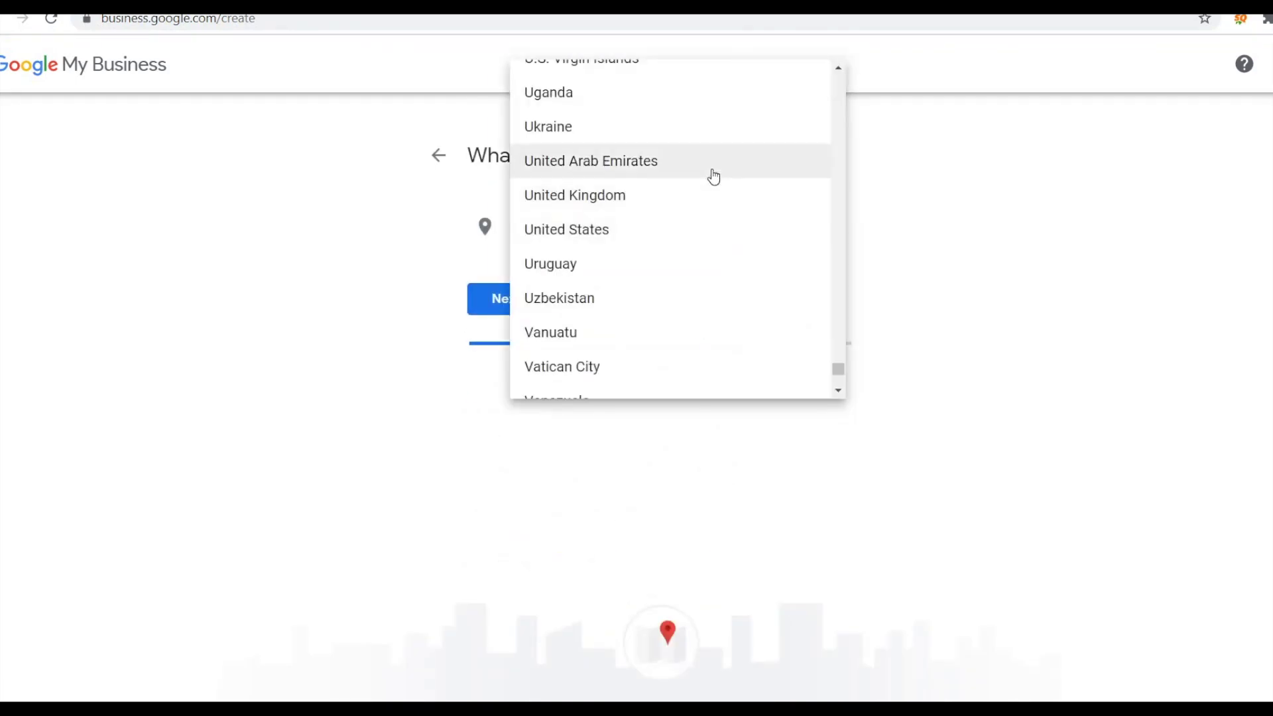
{"action": "left_click", "coordinate": [714, 177]}
{"action": "left_click", "coordinate": [521, 302]}
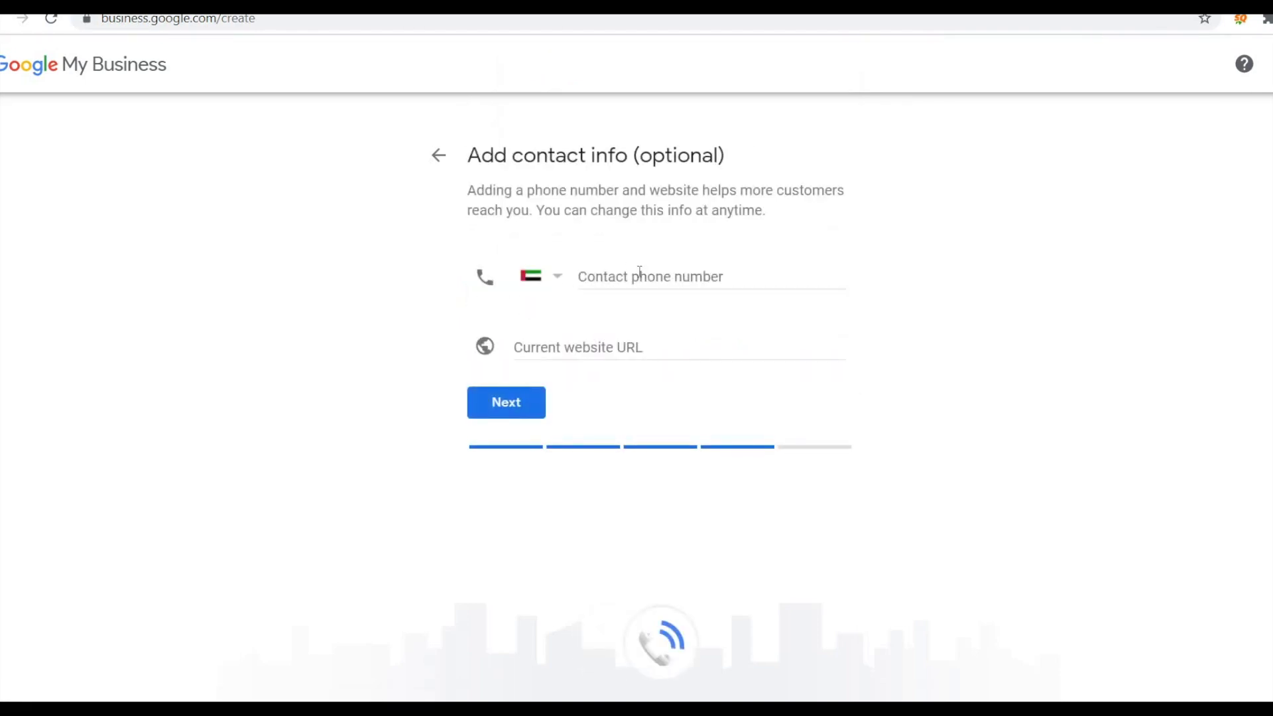
- Use the saved phone number as contact, leave the website blank, and finish the listing
{"action": "left_click", "coordinate": [640, 271]}
{"action": "left_click", "coordinate": [636, 312]}
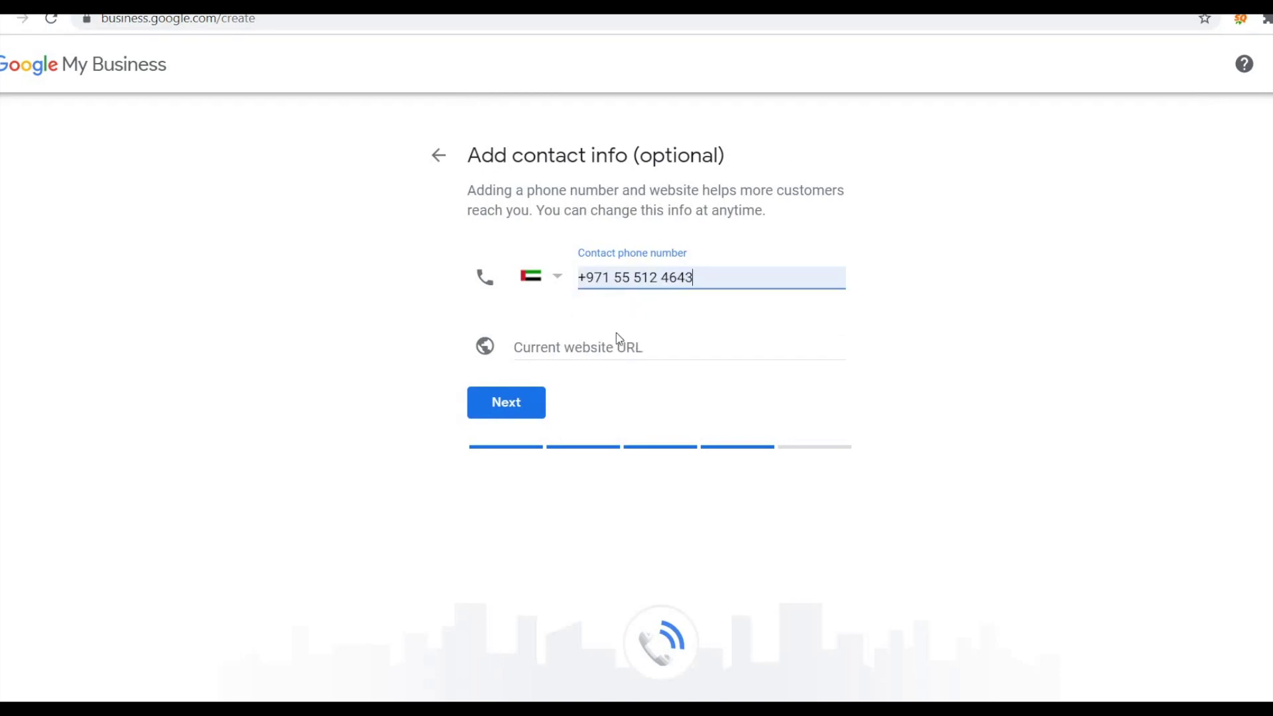
{"action": "left_click", "coordinate": [601, 349]}
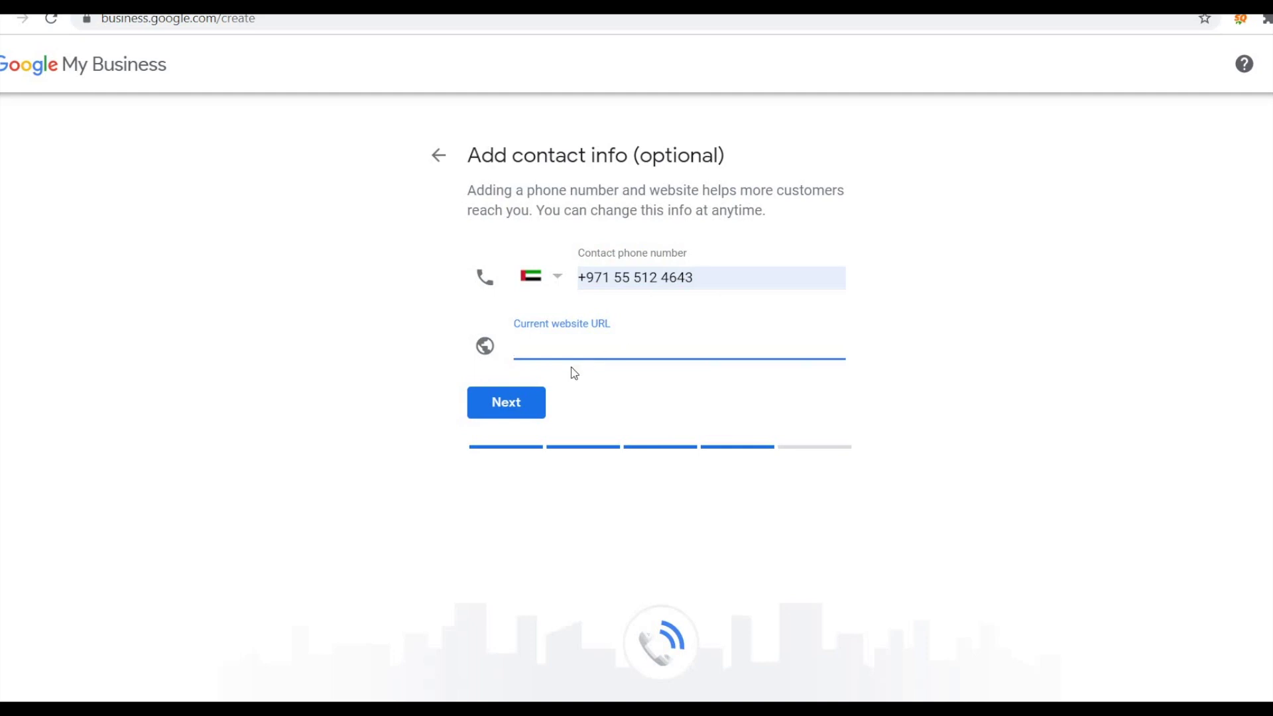
{"action": "left_click", "coordinate": [512, 404]}
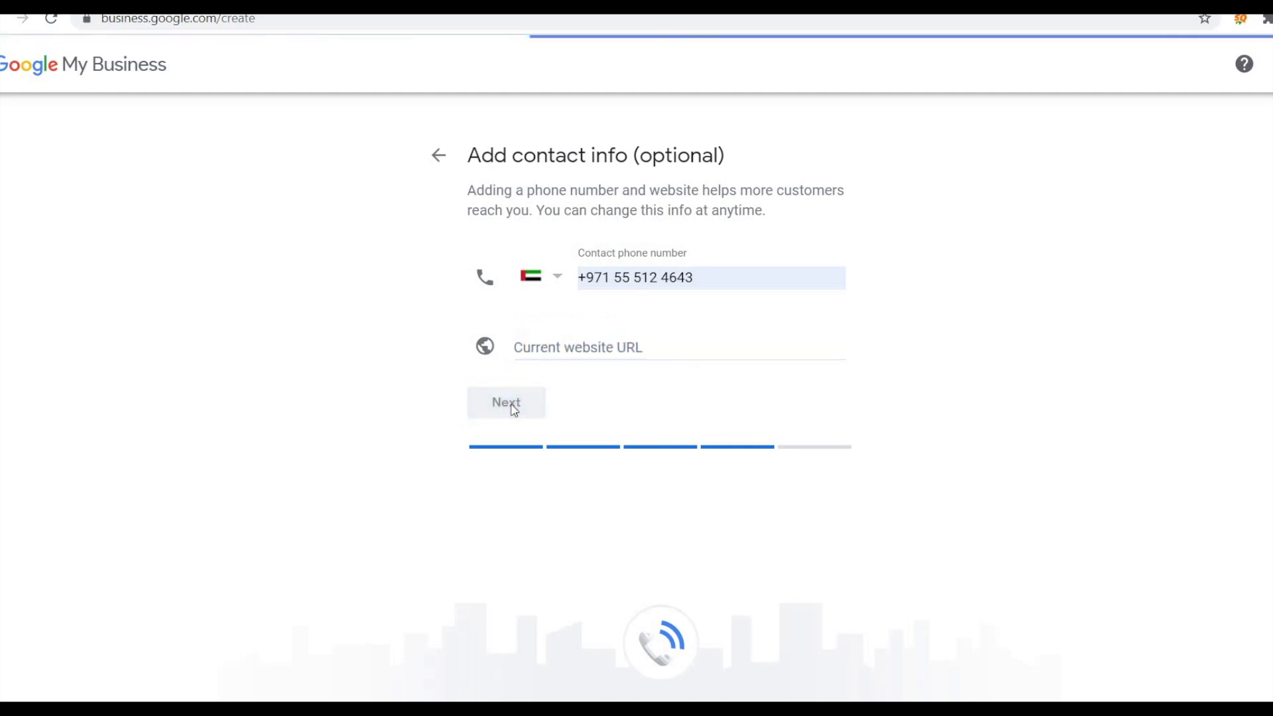
{"action": "left_click", "coordinate": [524, 402]}
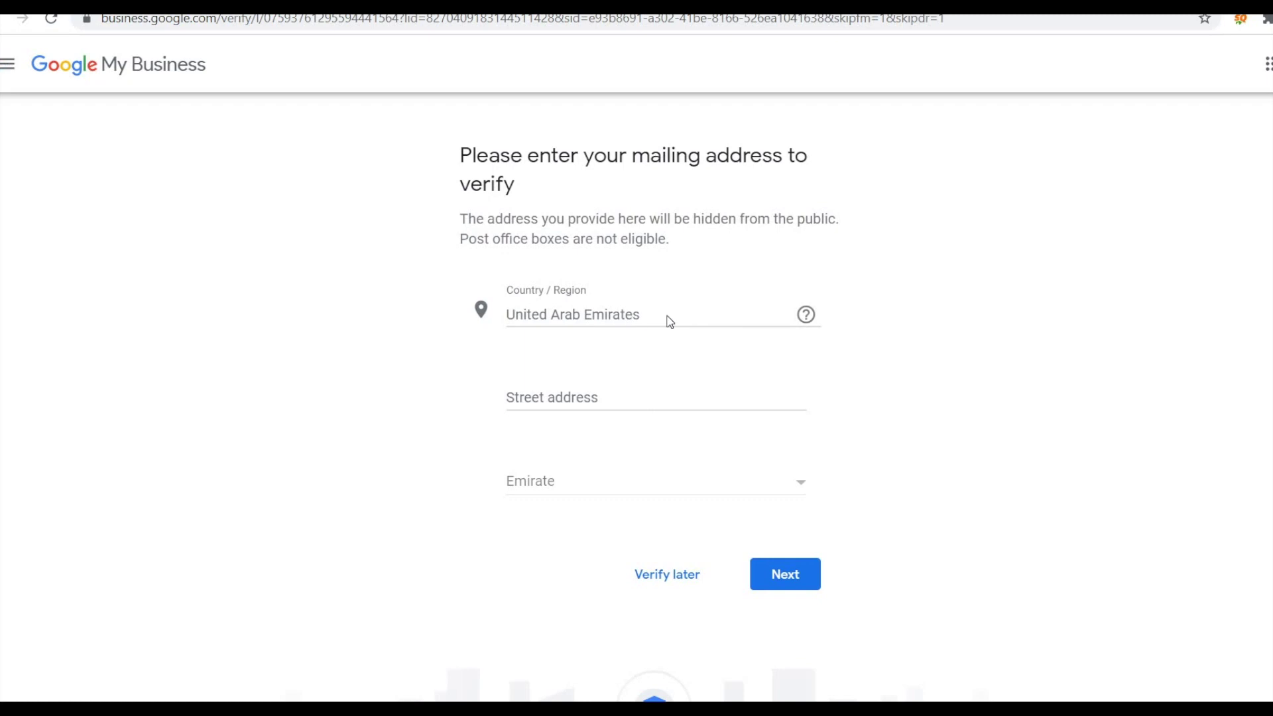
- Enter the mailing address with emirate Dubai and the typed street address, then submit it
{"action": "left_click", "coordinate": [611, 397]}
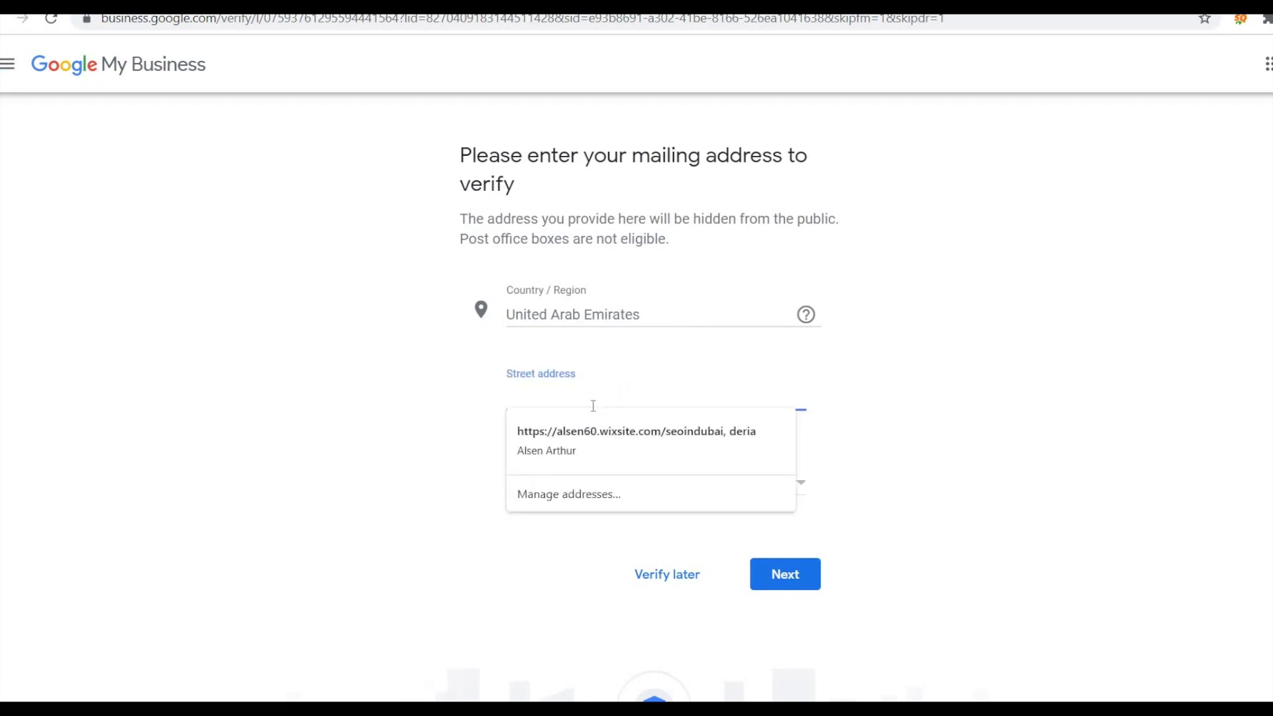
{"action": "left_click", "coordinate": [983, 371]}
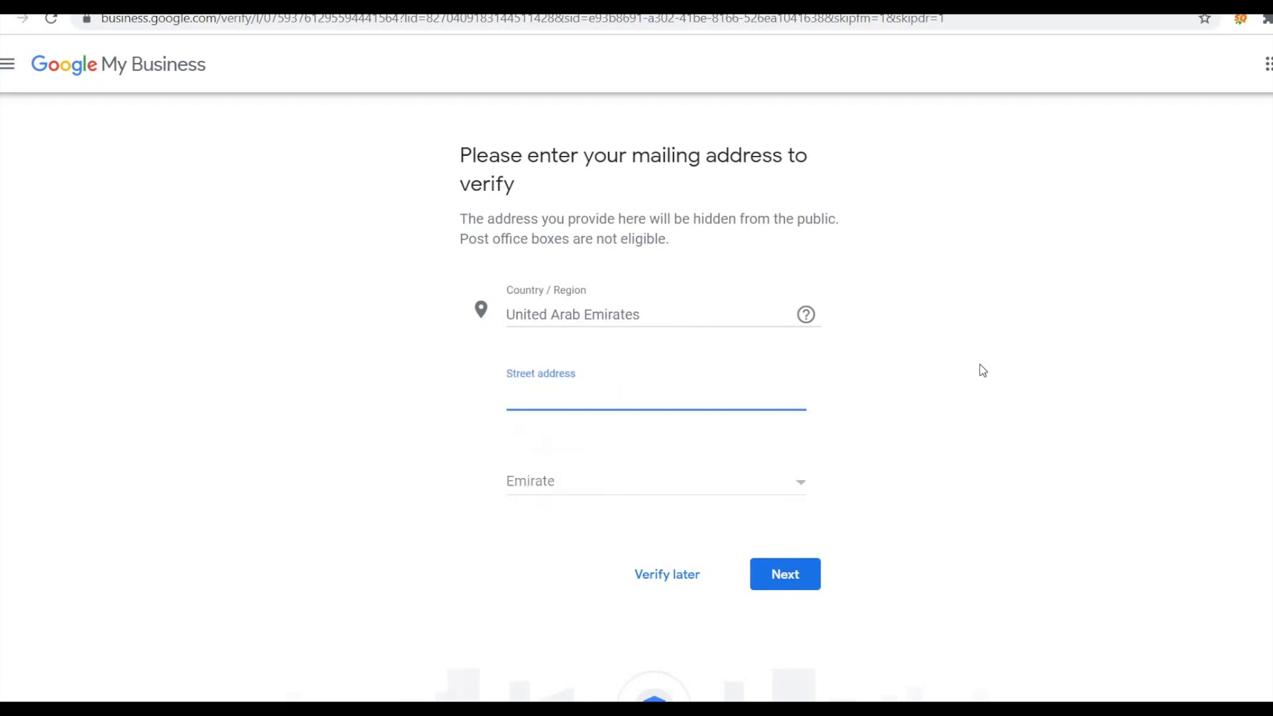
{"action": "left_click", "coordinate": [735, 401]}
{"action": "left_click", "coordinate": [958, 432]}
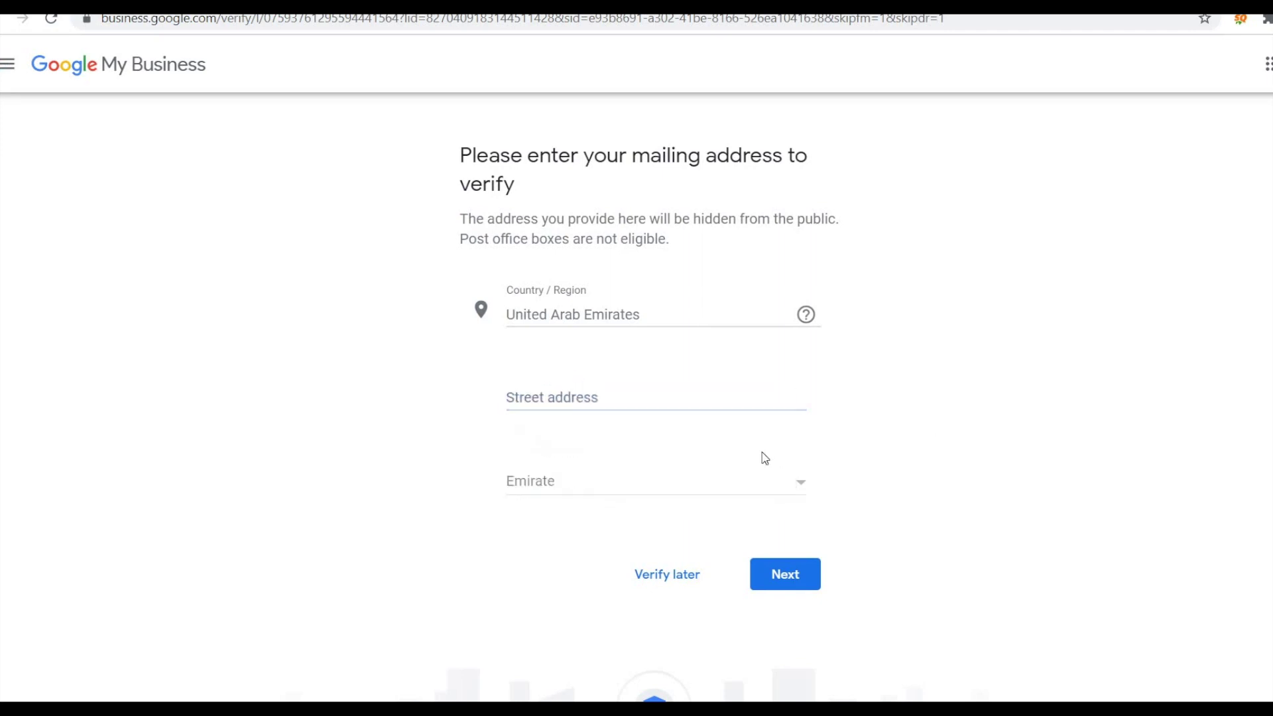
{"action": "left_click", "coordinate": [758, 498]}
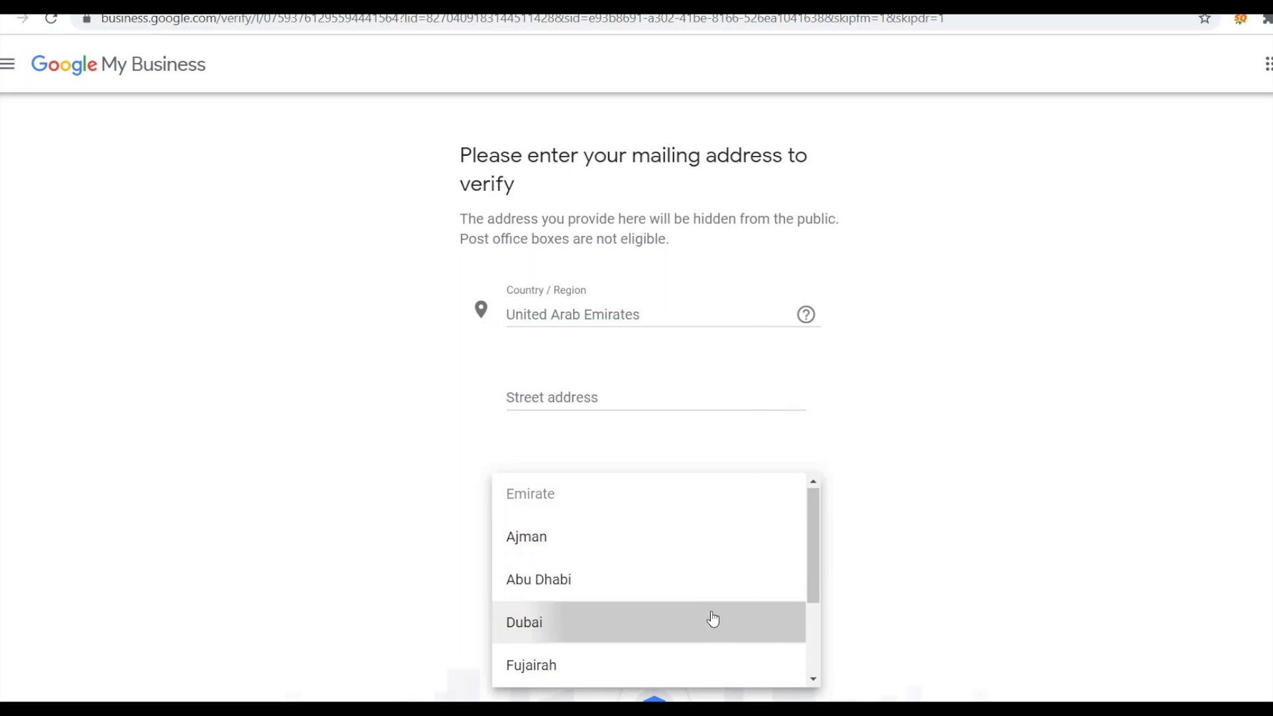
{"action": "left_click", "coordinate": [710, 616]}
{"action": "left_click", "coordinate": [644, 396]}
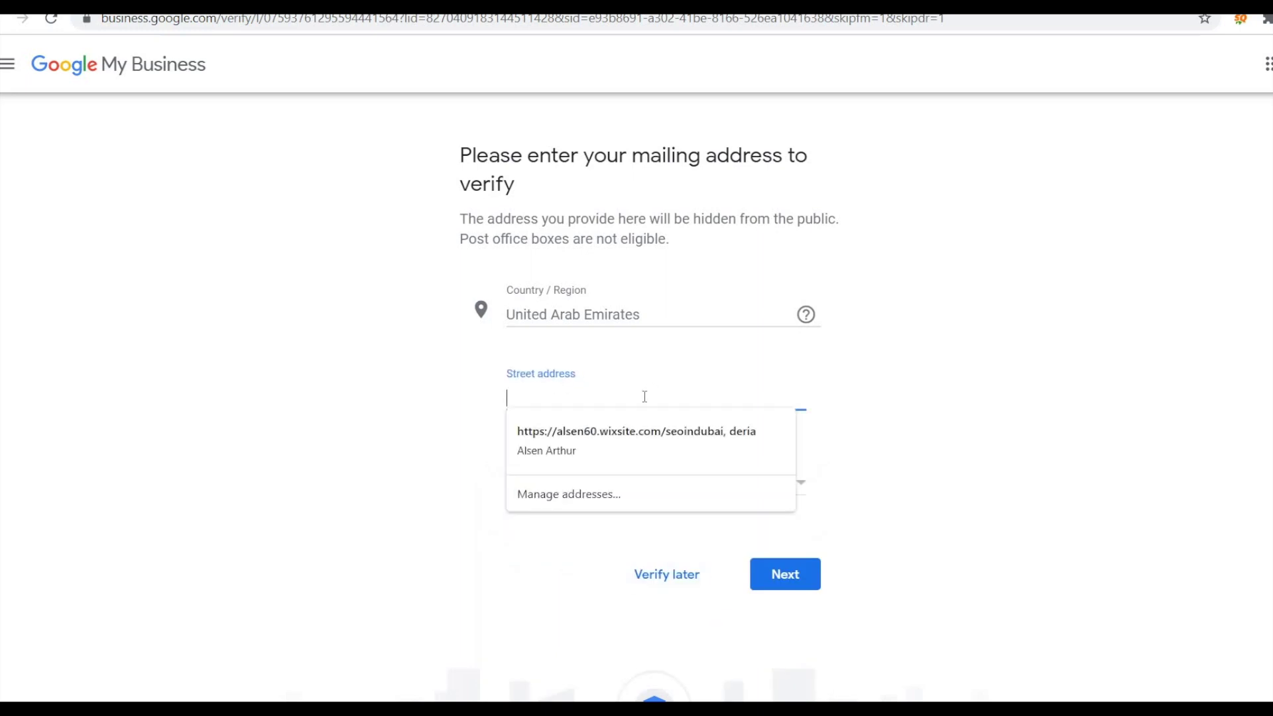
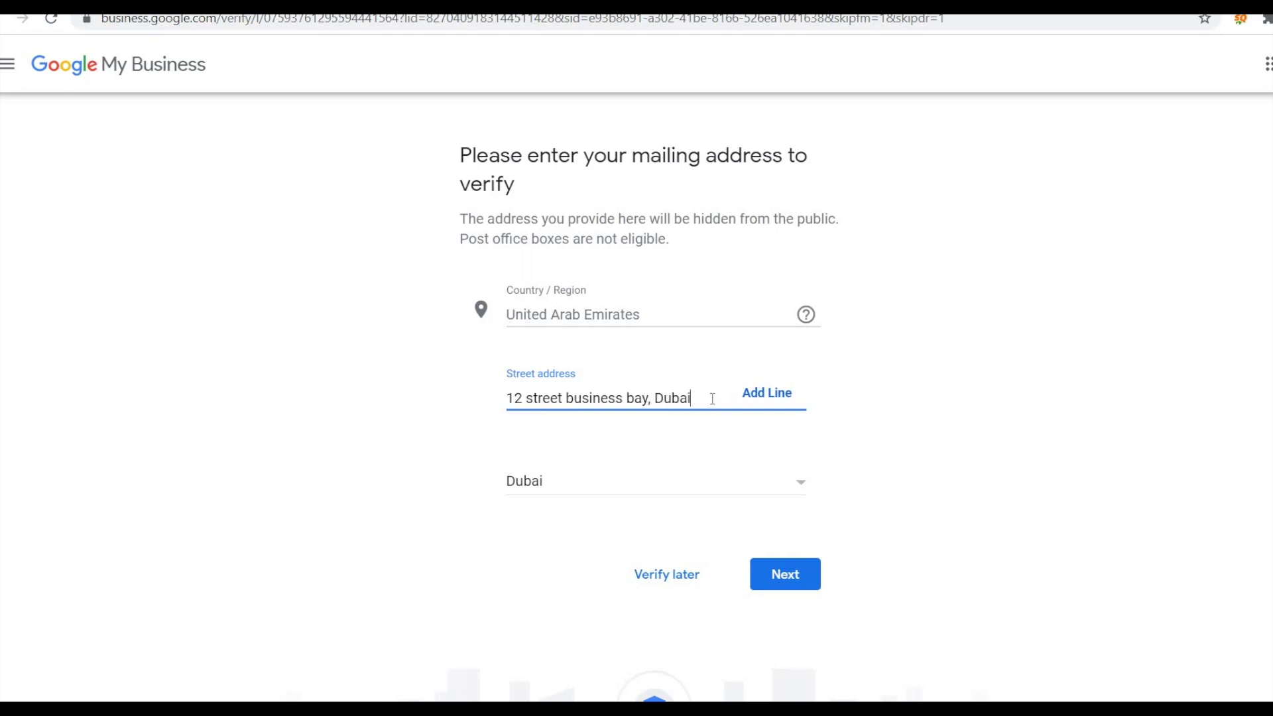
{"action": "left_click", "coordinate": [781, 581]}
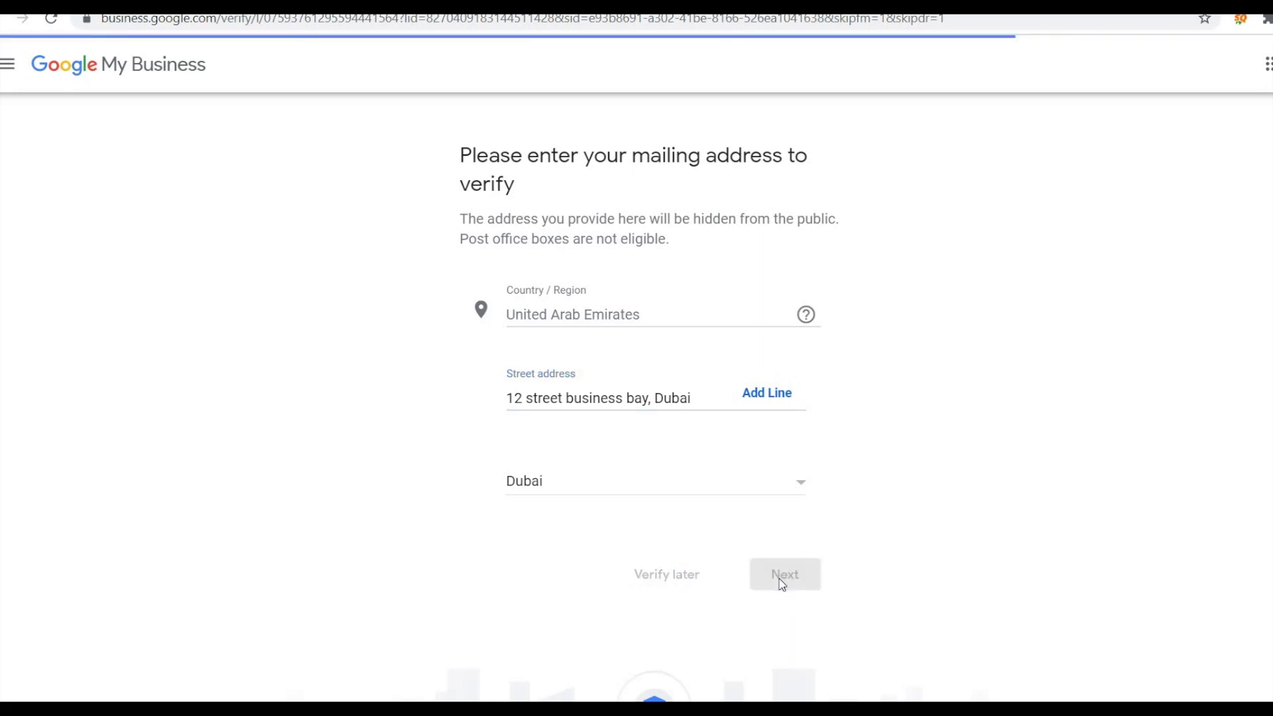
- Enter the postcard recipient's name and postpone verification until later
{"action": "left_click", "coordinate": [458, 339]}
{"action": "type", "text": "Alsen"}
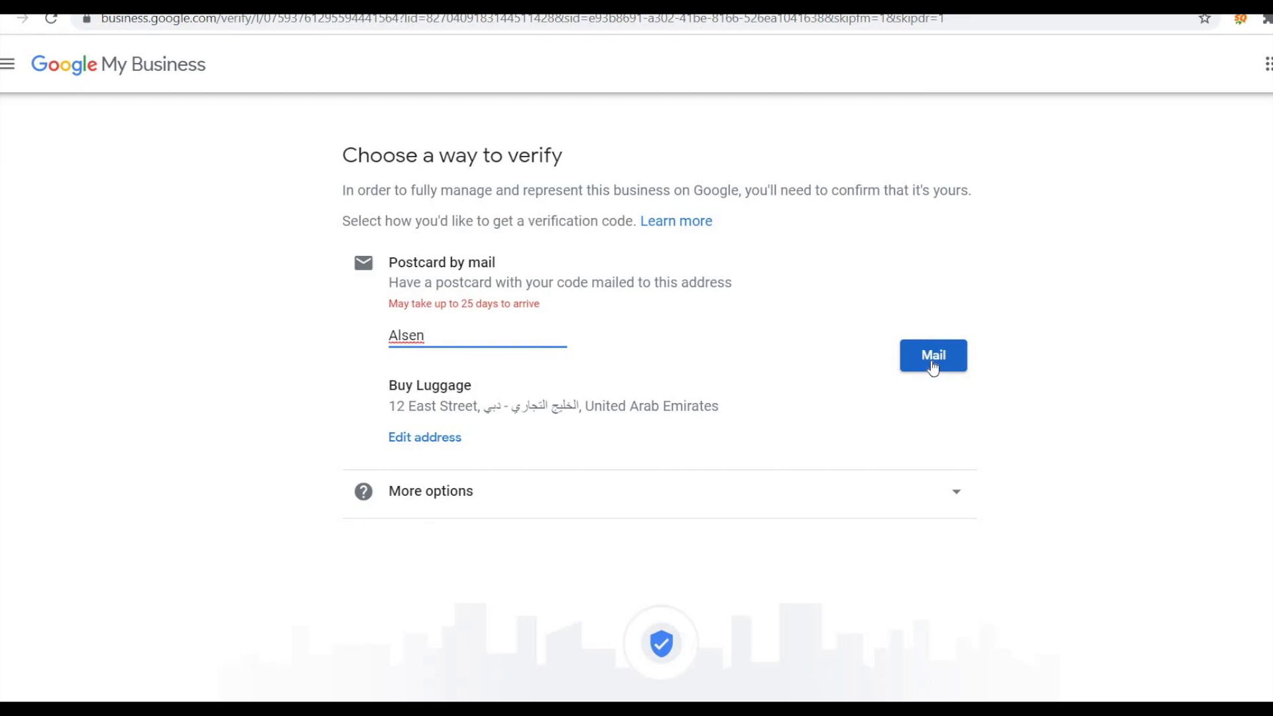
{"action": "left_click", "coordinate": [702, 513]}
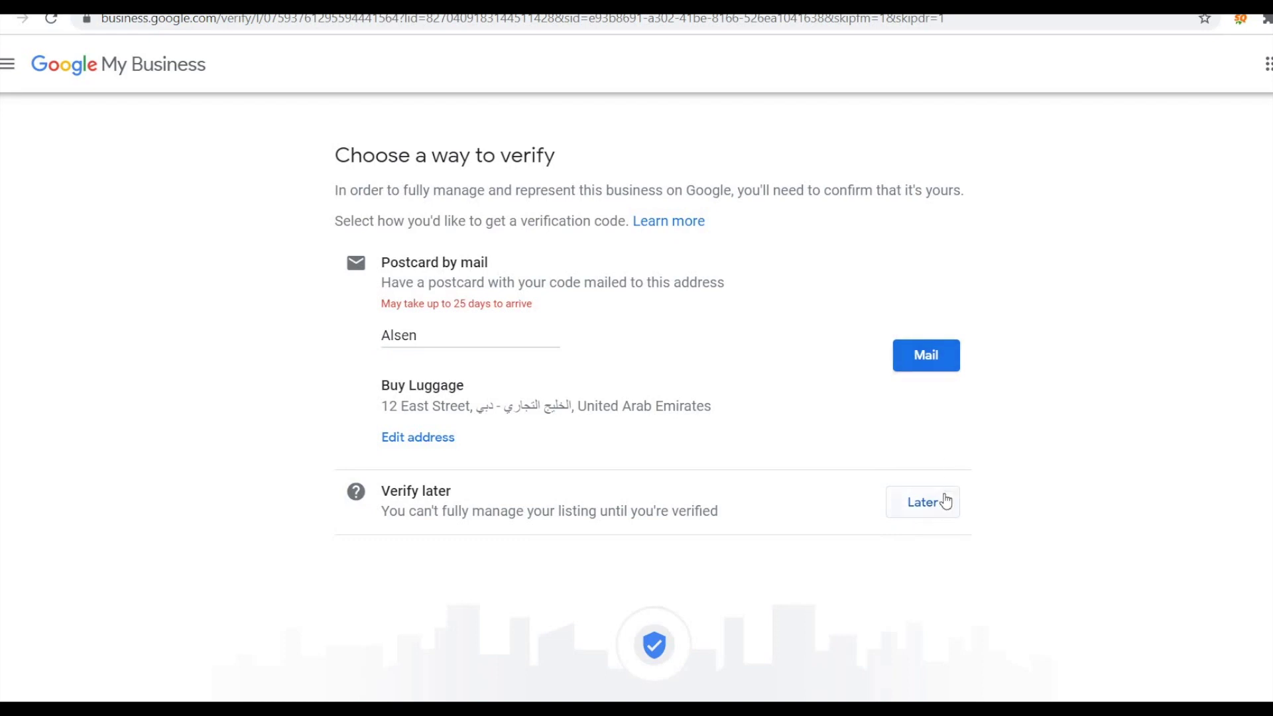
{"action": "left_click", "coordinate": [924, 355]}
{"action": "left_click", "coordinate": [916, 511]}
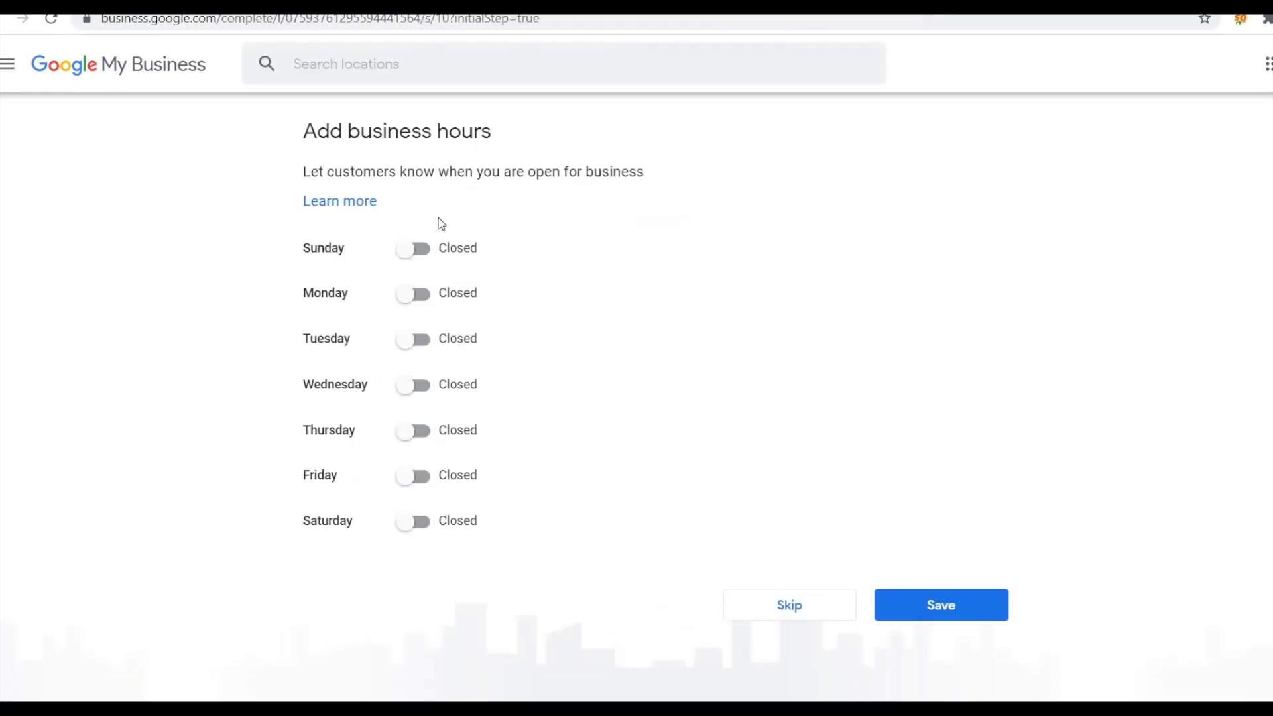
- Open Sunday from 12:00 AM to 10:30 PM
{"action": "left_click", "coordinate": [426, 250]}
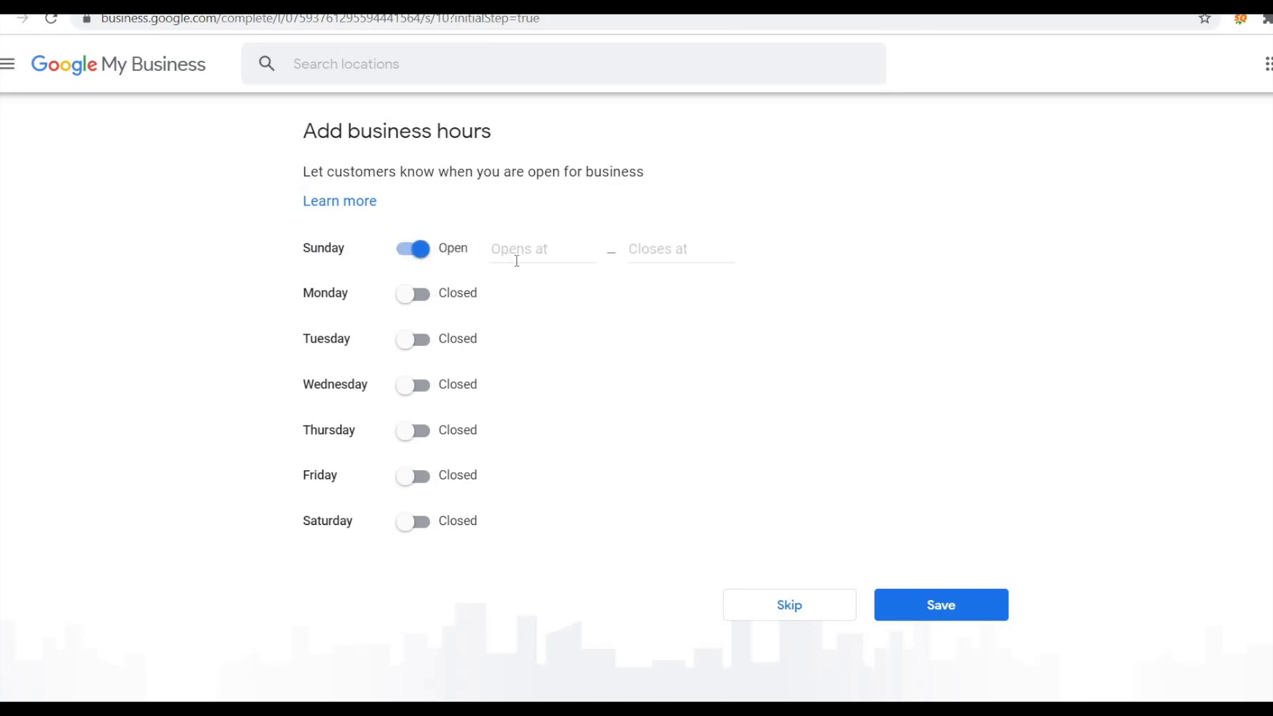
{"action": "left_click", "coordinate": [517, 258]}
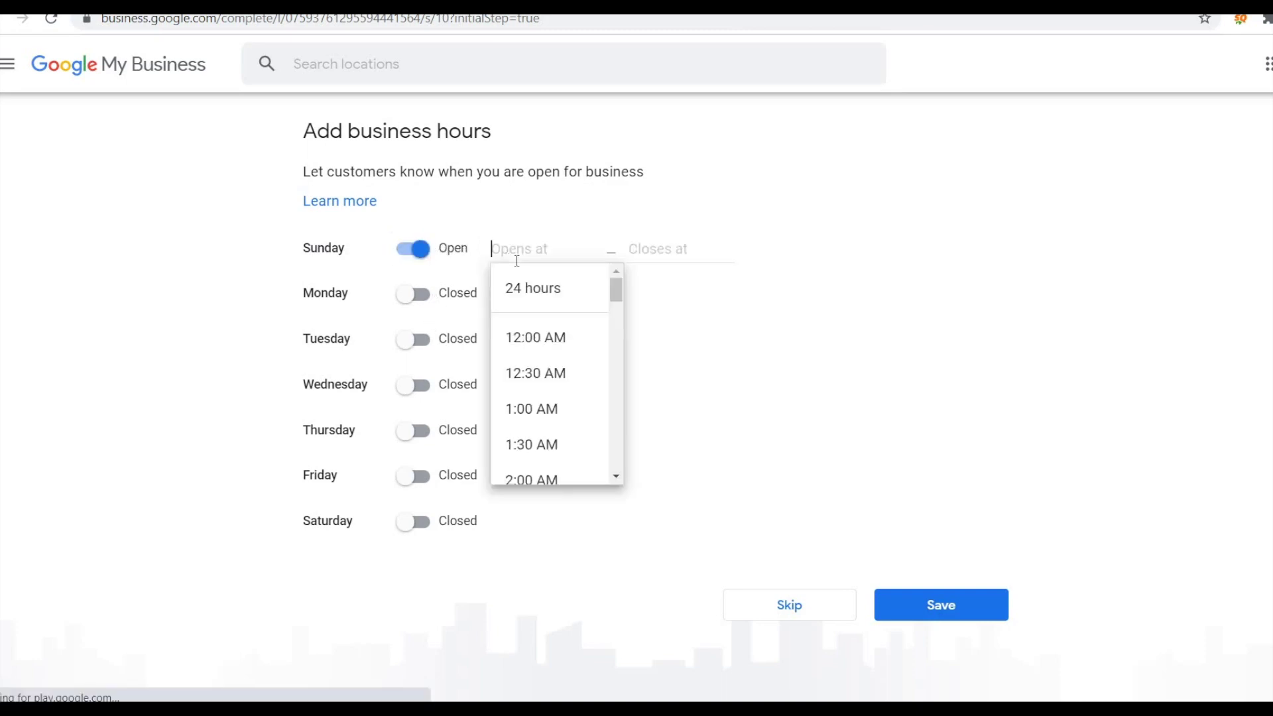
{"action": "left_click", "coordinate": [546, 345]}
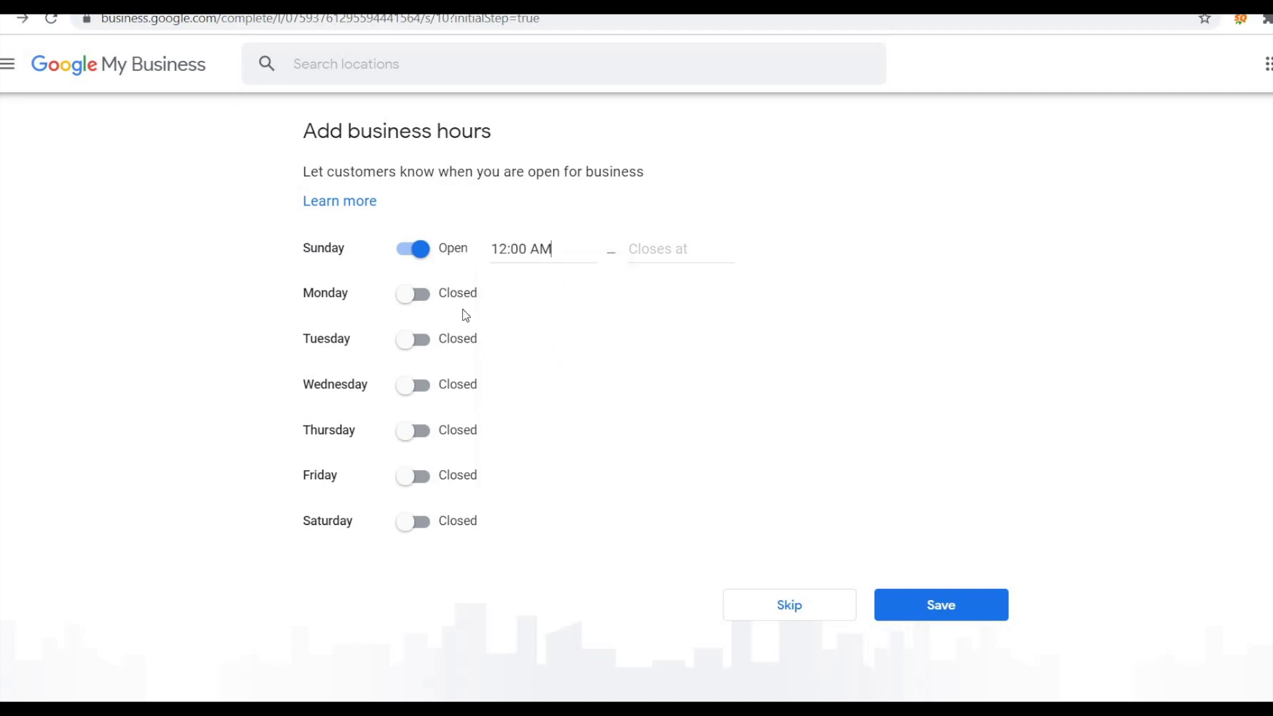
{"action": "left_click", "coordinate": [676, 248]}
{"action": "left_click_drag", "start_coordinate": [760, 293], "coordinate": [749, 472]}
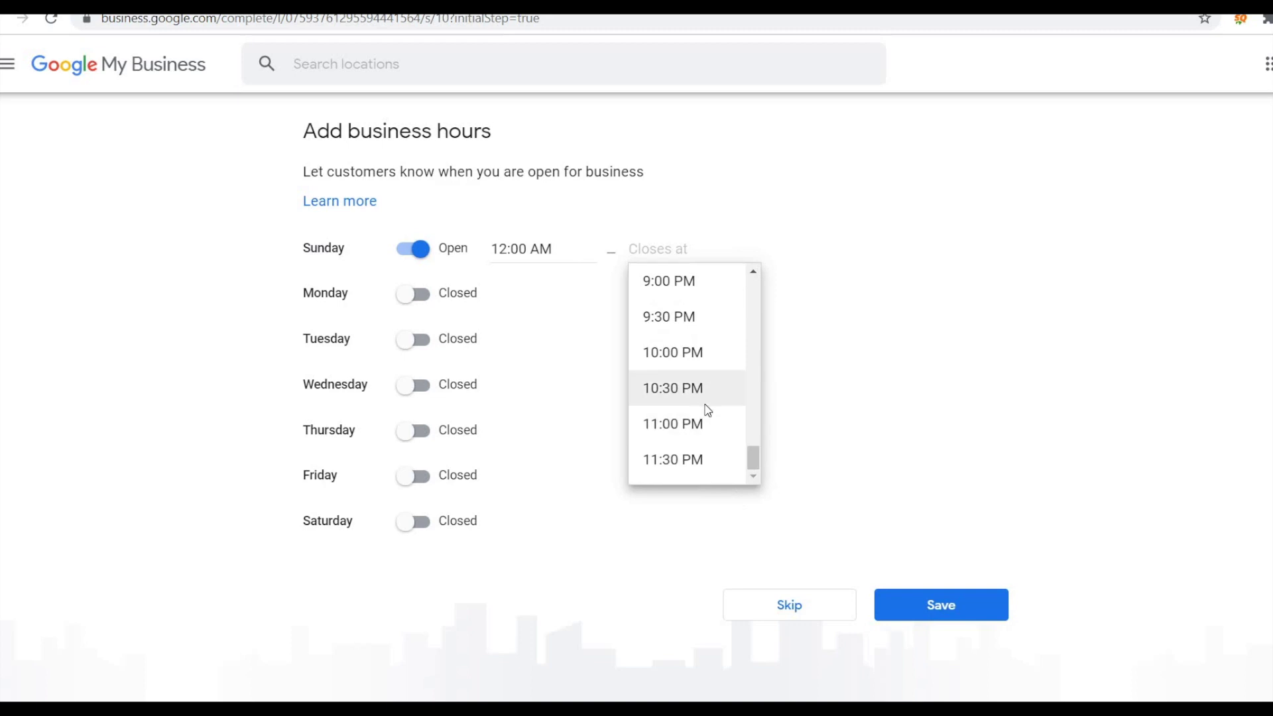
{"action": "left_click", "coordinate": [707, 408]}
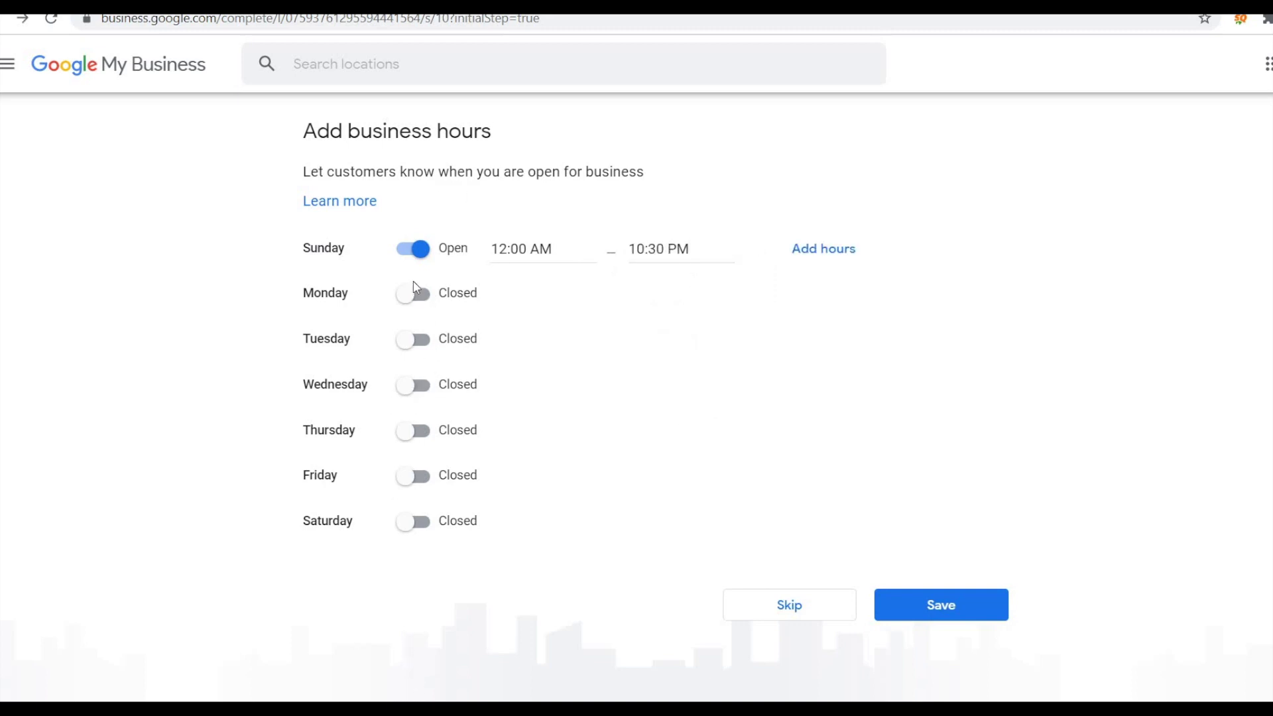
- Open Monday from 9:30 AM with closing at 9:30 AM, and save the hours
{"action": "left_click", "coordinate": [424, 306]}
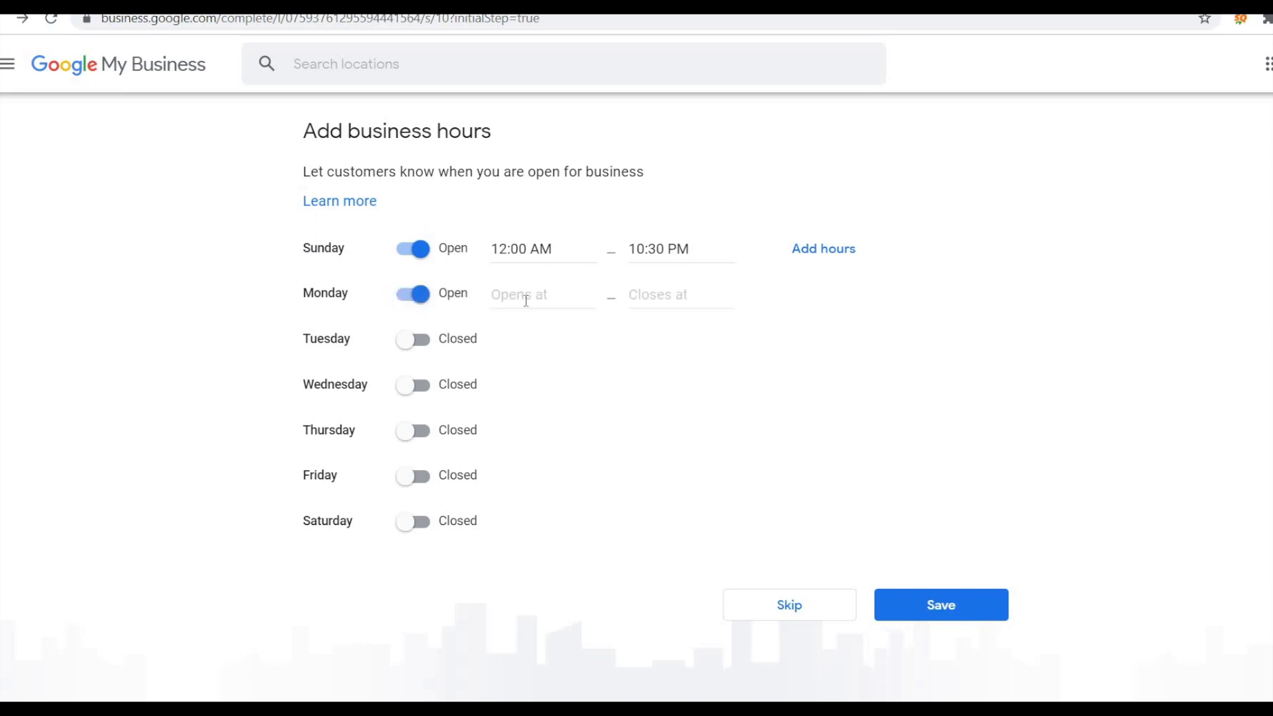
{"action": "left_click", "coordinate": [524, 297]}
{"action": "left_click_drag", "start_coordinate": [616, 338], "coordinate": [623, 402]}
{"action": "scroll", "coordinate": [563, 382], "scroll_direction": "down", "scroll_amount": 1}
{"action": "left_click", "coordinate": [563, 381]}
{"action": "left_click", "coordinate": [632, 300]}
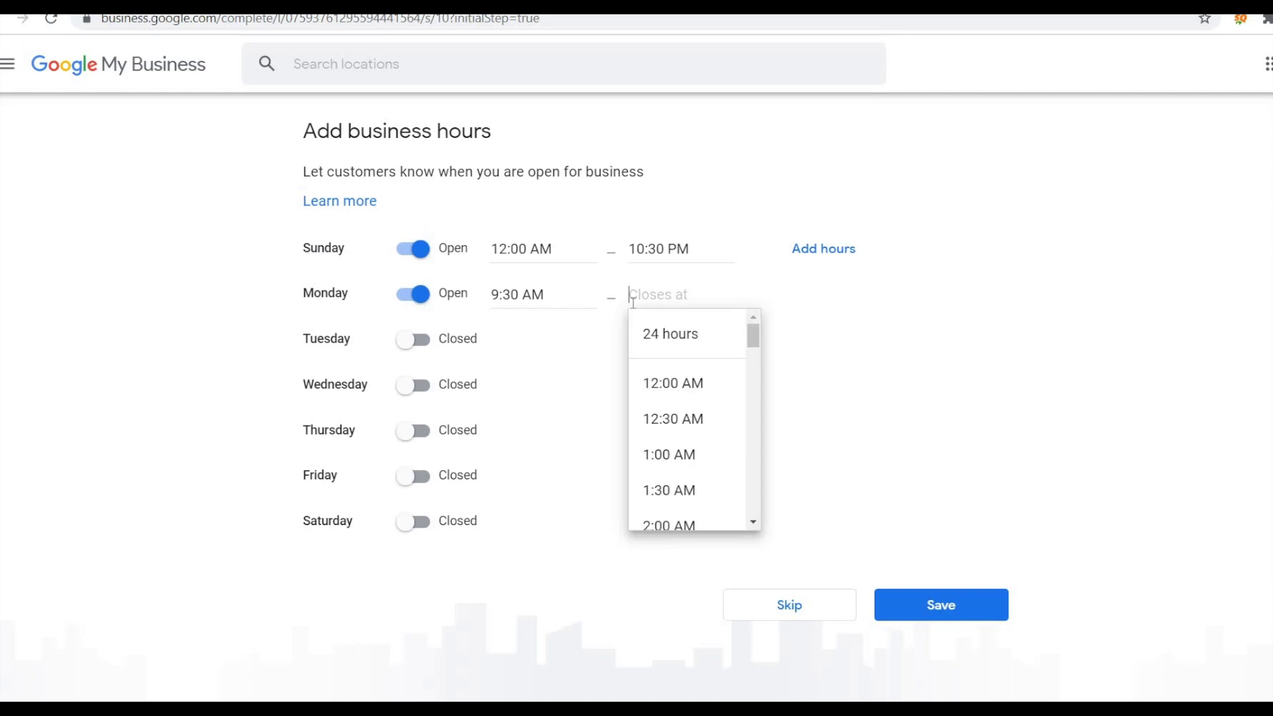
{"action": "left_click_drag", "start_coordinate": [753, 338], "coordinate": [753, 398]}
{"action": "scroll", "coordinate": [710, 427], "scroll_direction": "down", "scroll_amount": 1}
{"action": "left_click", "coordinate": [710, 412]}
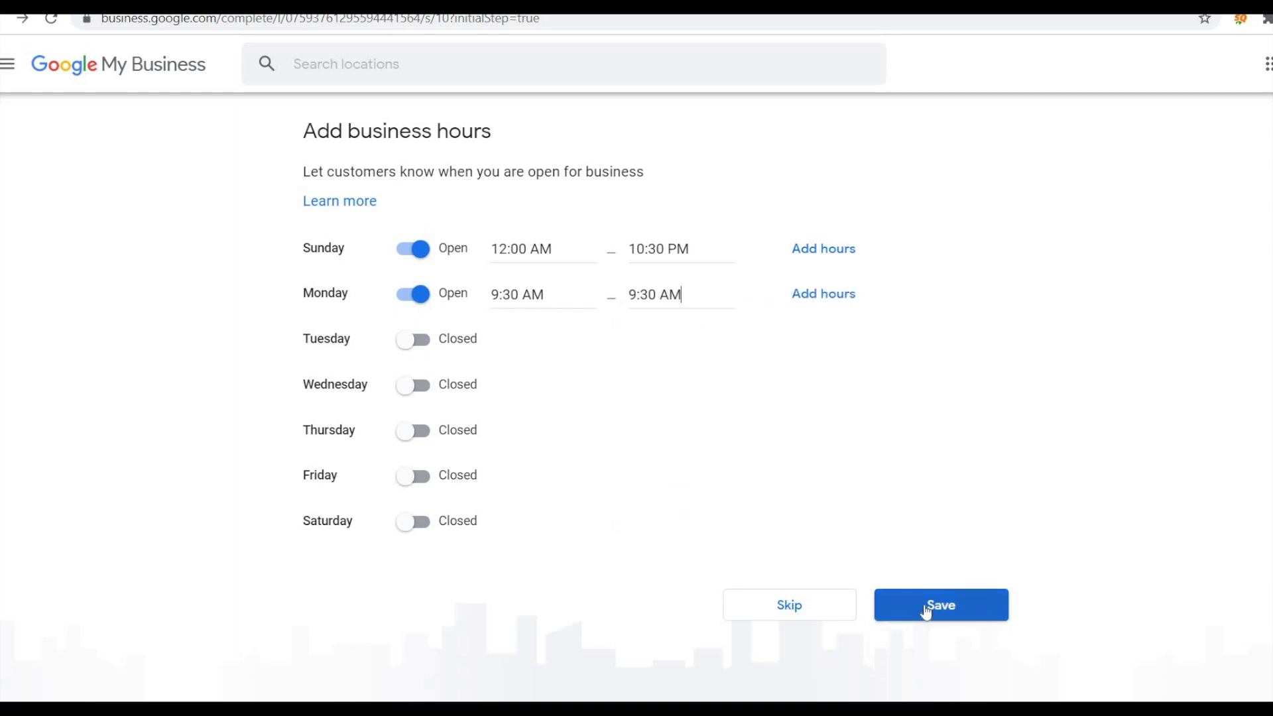
{"action": "left_click", "coordinate": [917, 615]}
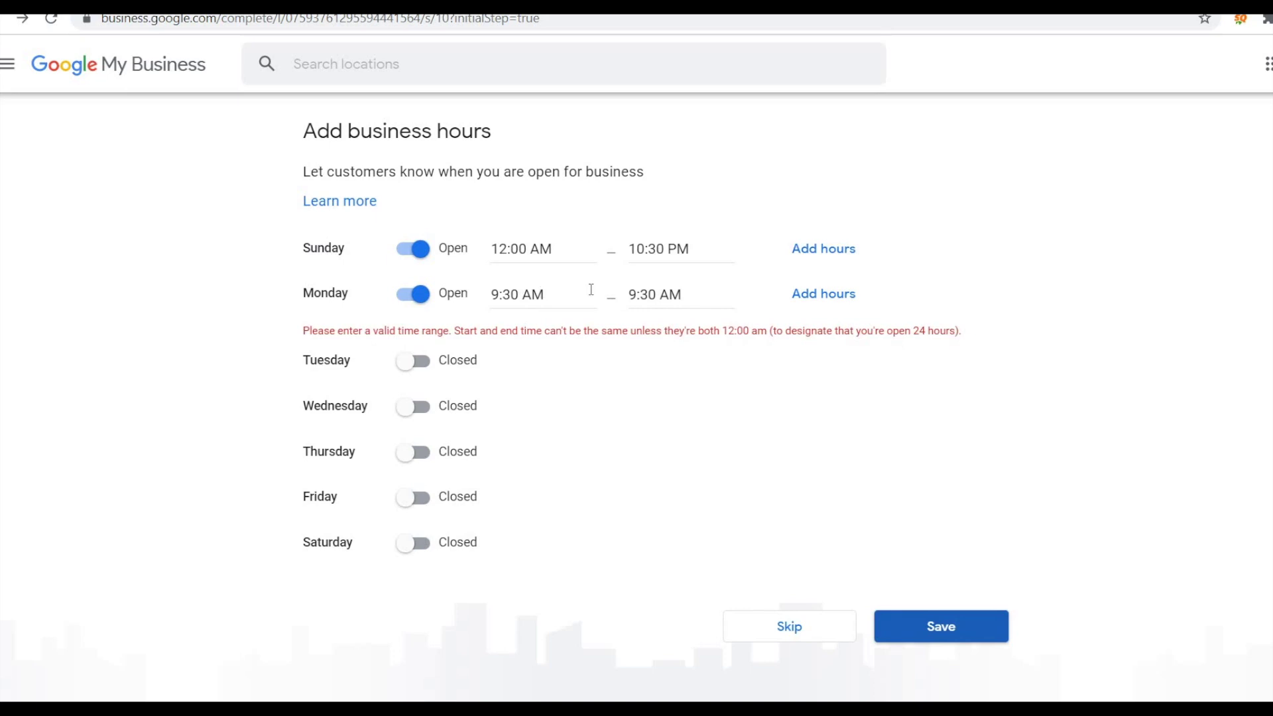
- Correct Monday's closing time to 9:30 PM and save the hours
{"action": "left_click", "coordinate": [657, 296]}
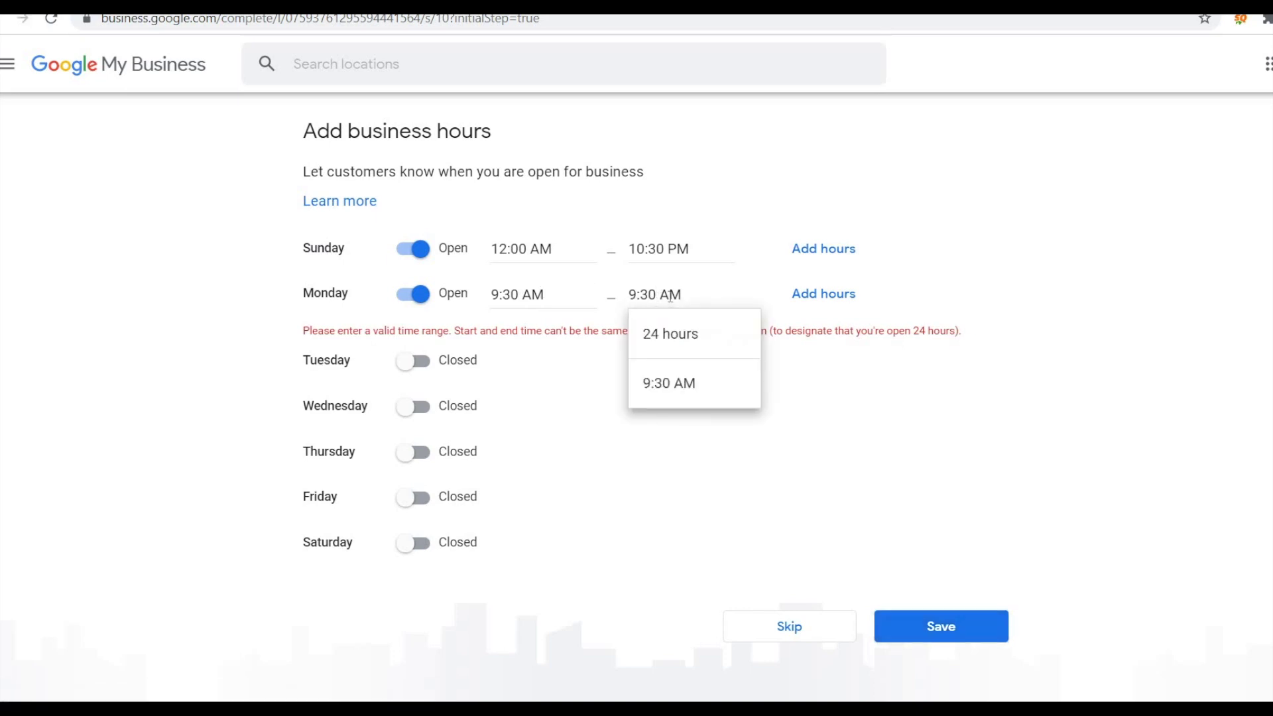
{"action": "key", "text": "BackSpace"}
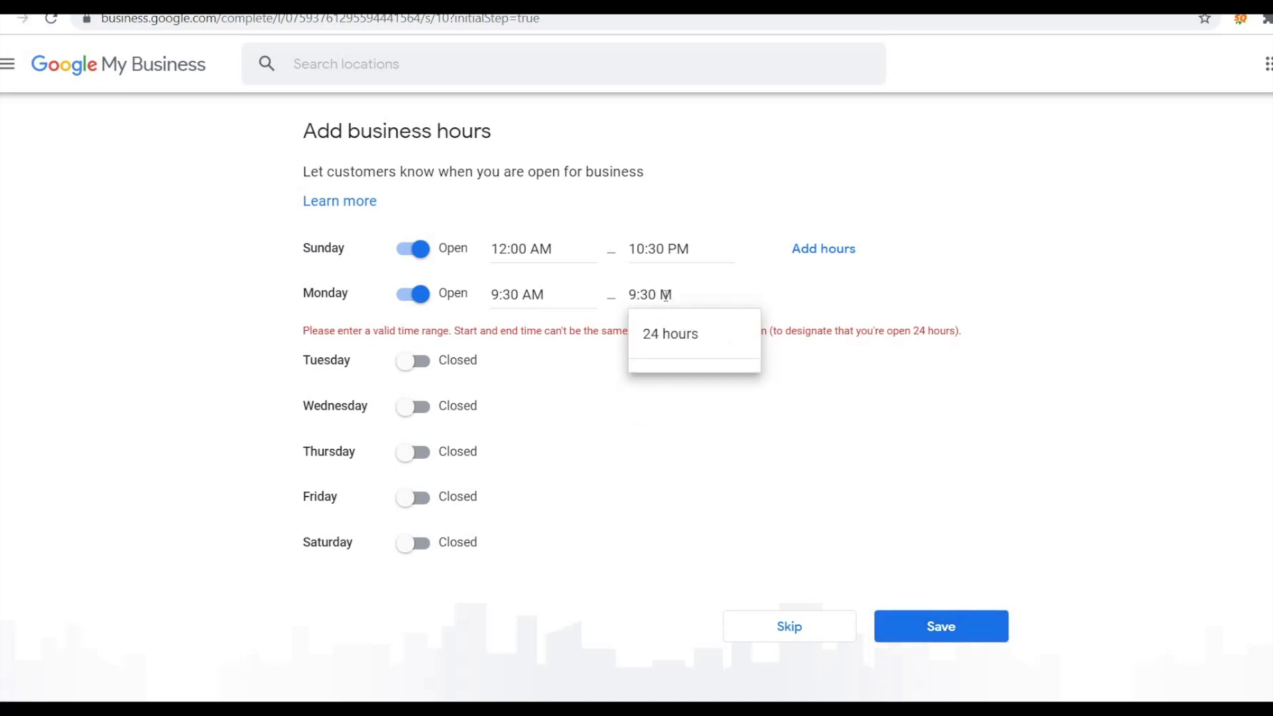
{"action": "type", "text": "p"}
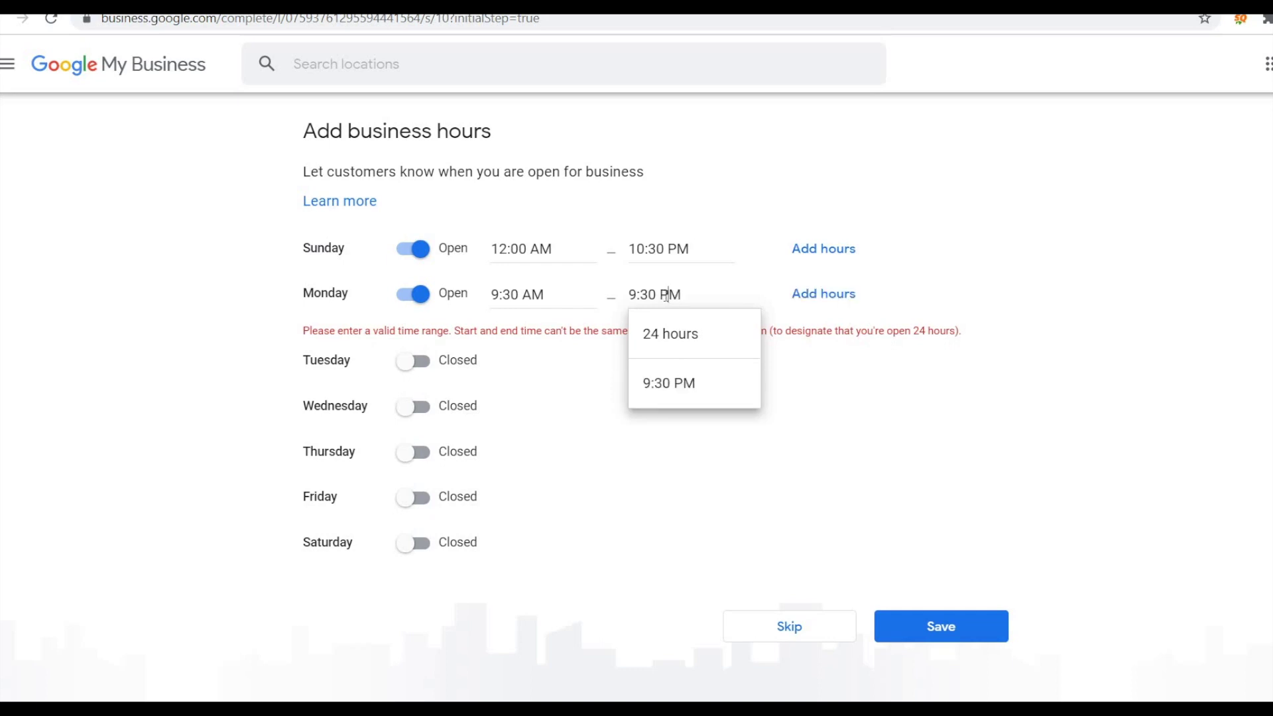
{"action": "left_click", "coordinate": [936, 592]}
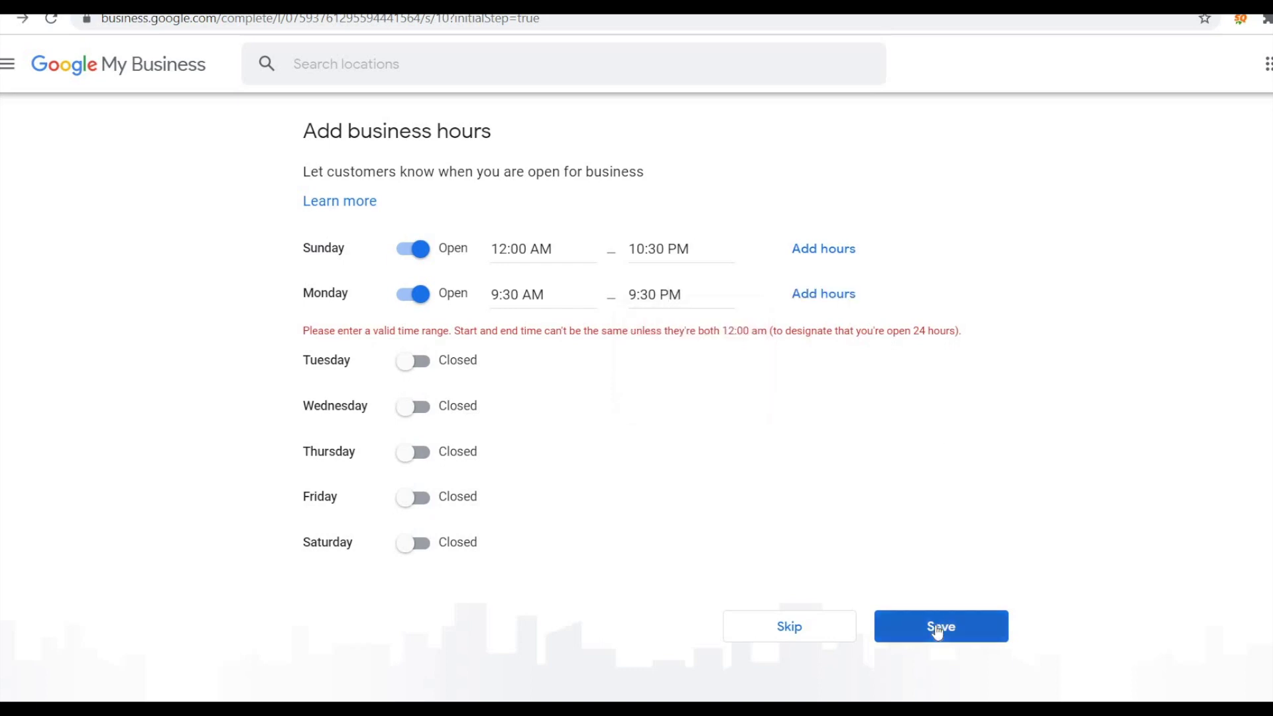
{"action": "left_click", "coordinate": [938, 630]}
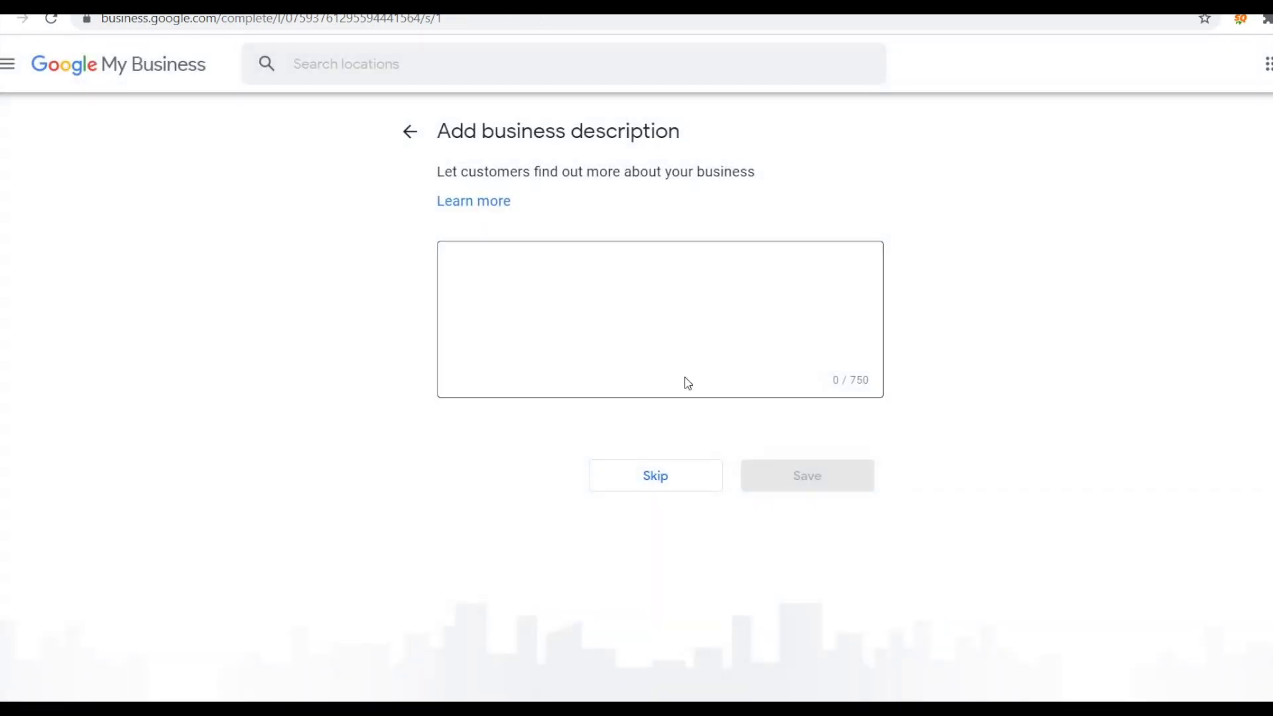
- Save the business description 'SOME THINK ABOUT YOUR BUSINESS'
{"action": "left_click", "coordinate": [665, 339]}
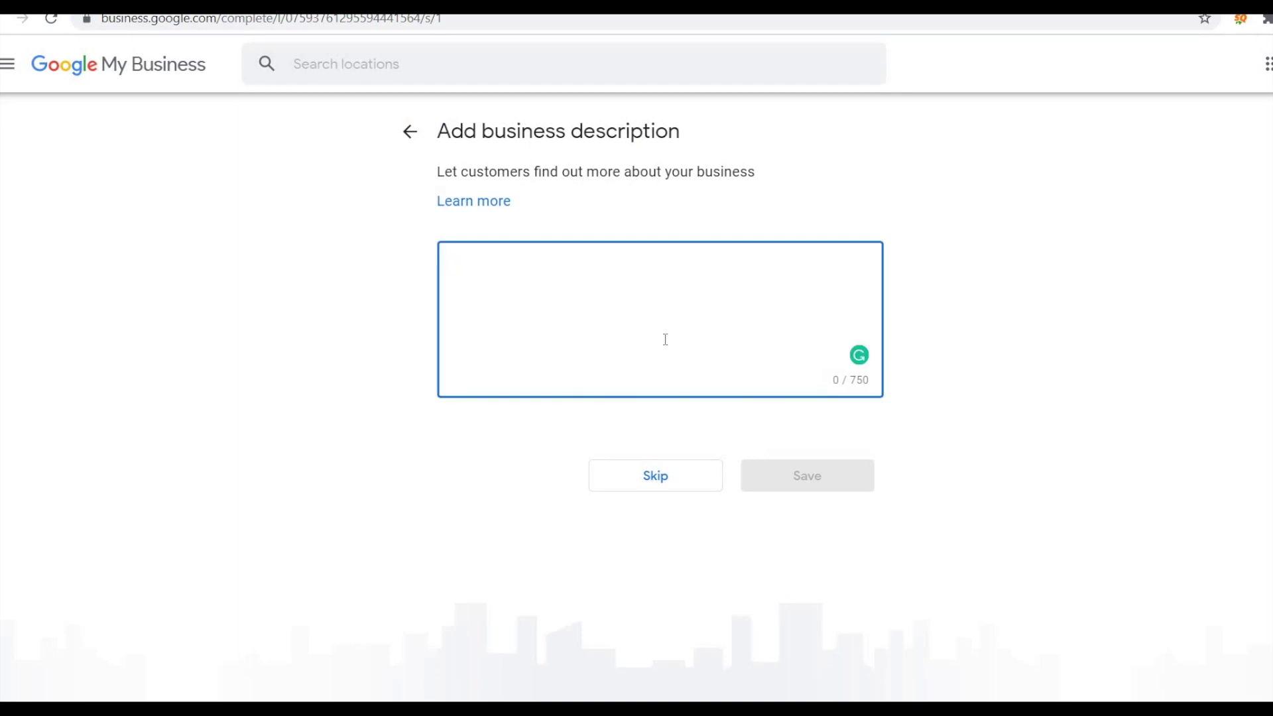
{"action": "type", "text": "SOME"}
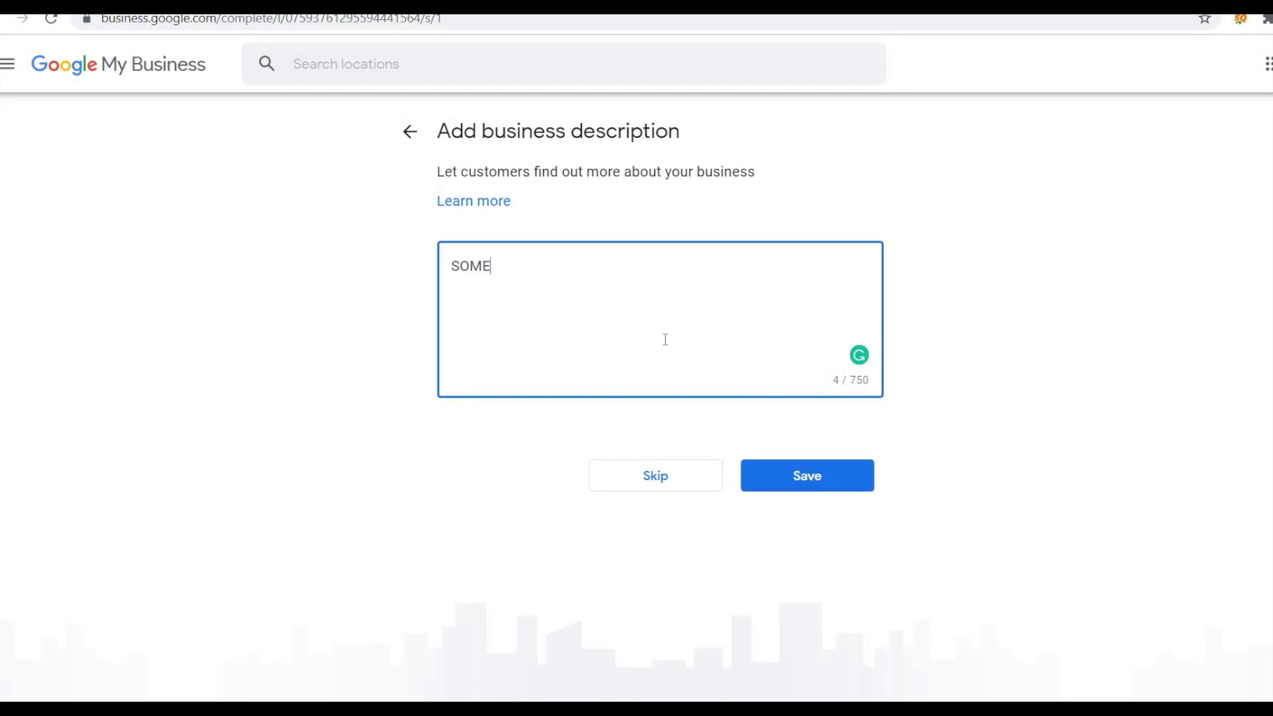
{"action": "type", "text": " THINK AN"}
{"action": "key", "text": "BackSpace"}
{"action": "type", "text": "ABOUT YOUR BUSINESS"}
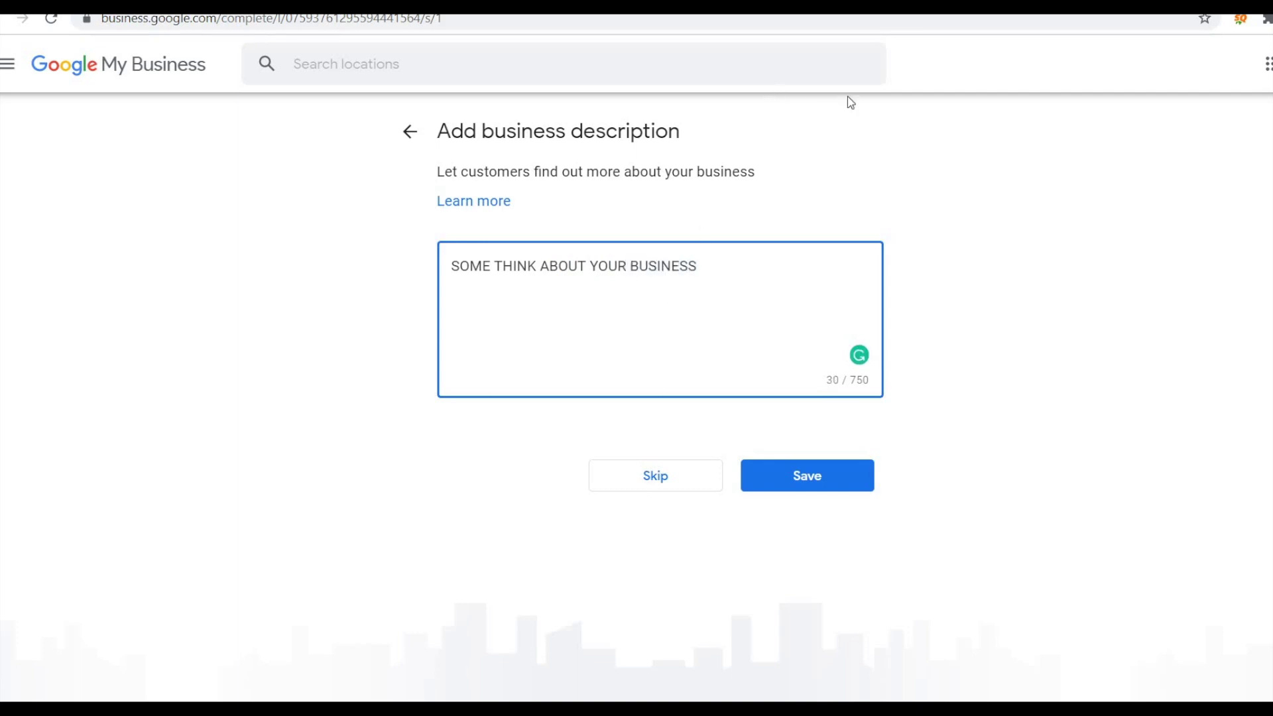
{"action": "left_click", "coordinate": [818, 477]}
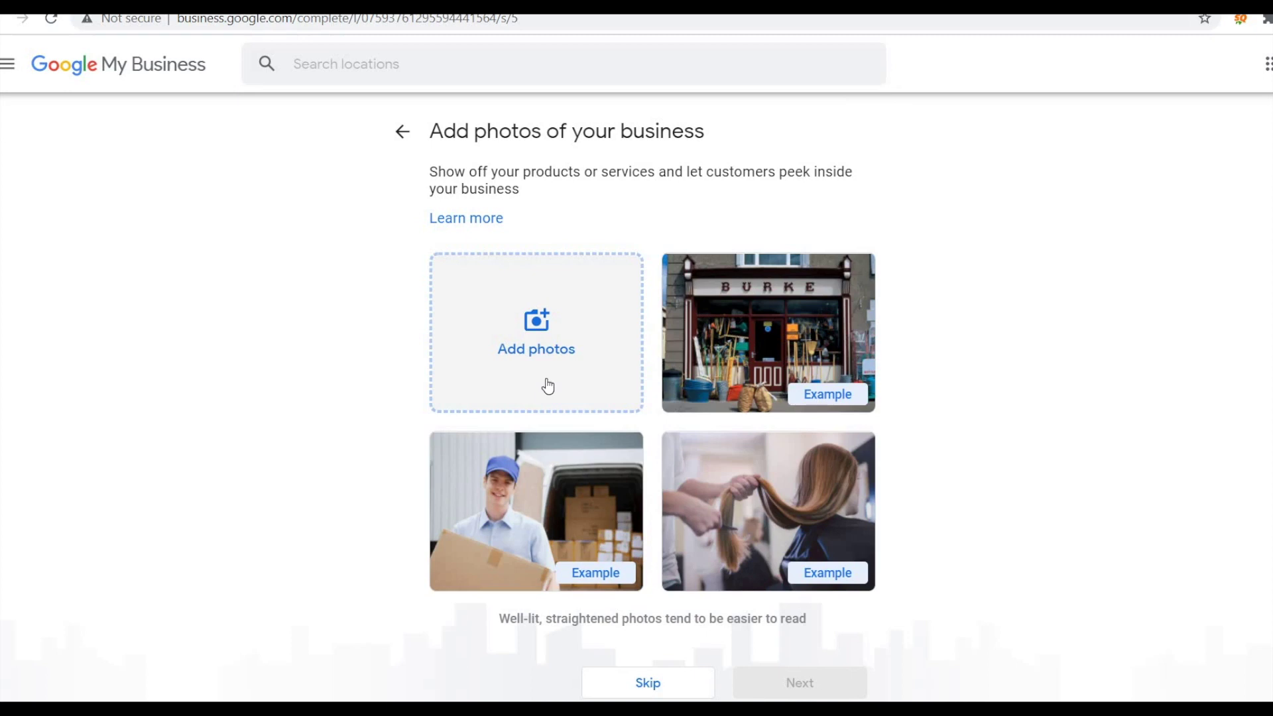
- Skip the photos step and continue to the profile dashboard
{"action": "key", "text": "XF86MonBrightnessUp"}
{"action": "key", "text": "XF86MonBrightnessUp"}
{"action": "key", "text": "XF86MonBrightnessUp"}
{"action": "key", "text": "XF86MonBrightnessUp"}
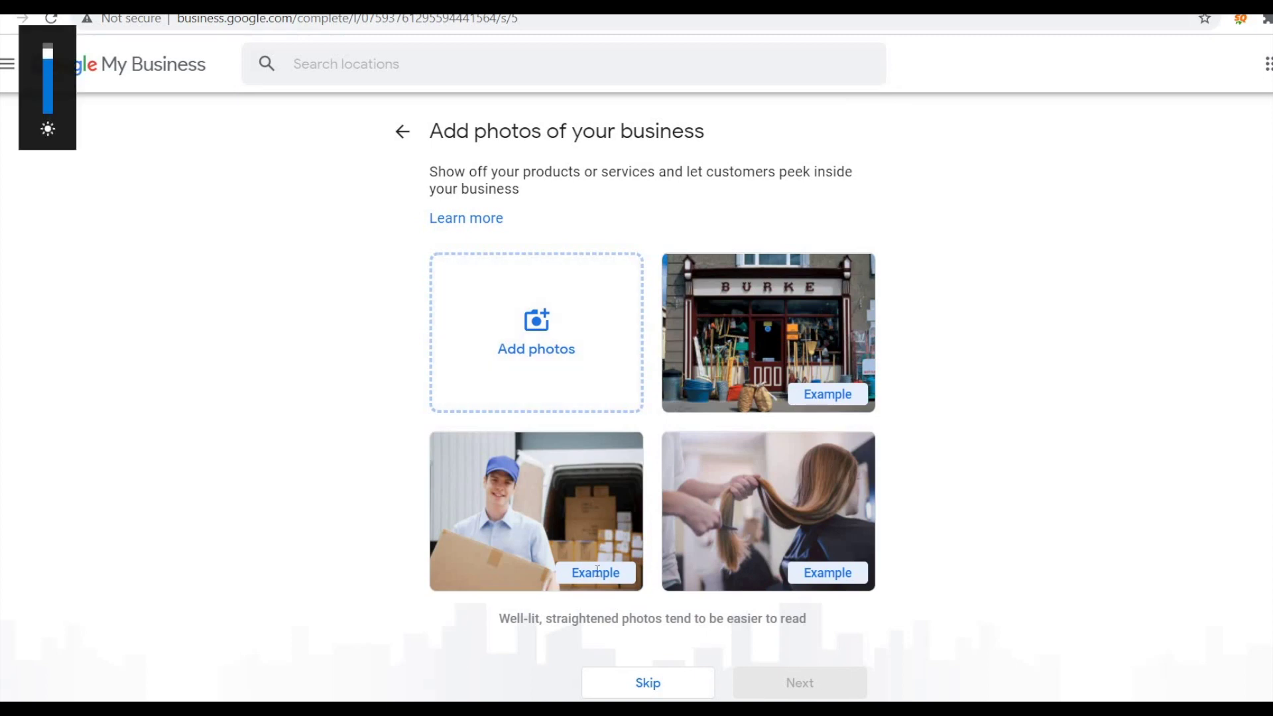
{"action": "scroll", "coordinate": [940, 574], "scroll_direction": "down", "scroll_amount": 1}
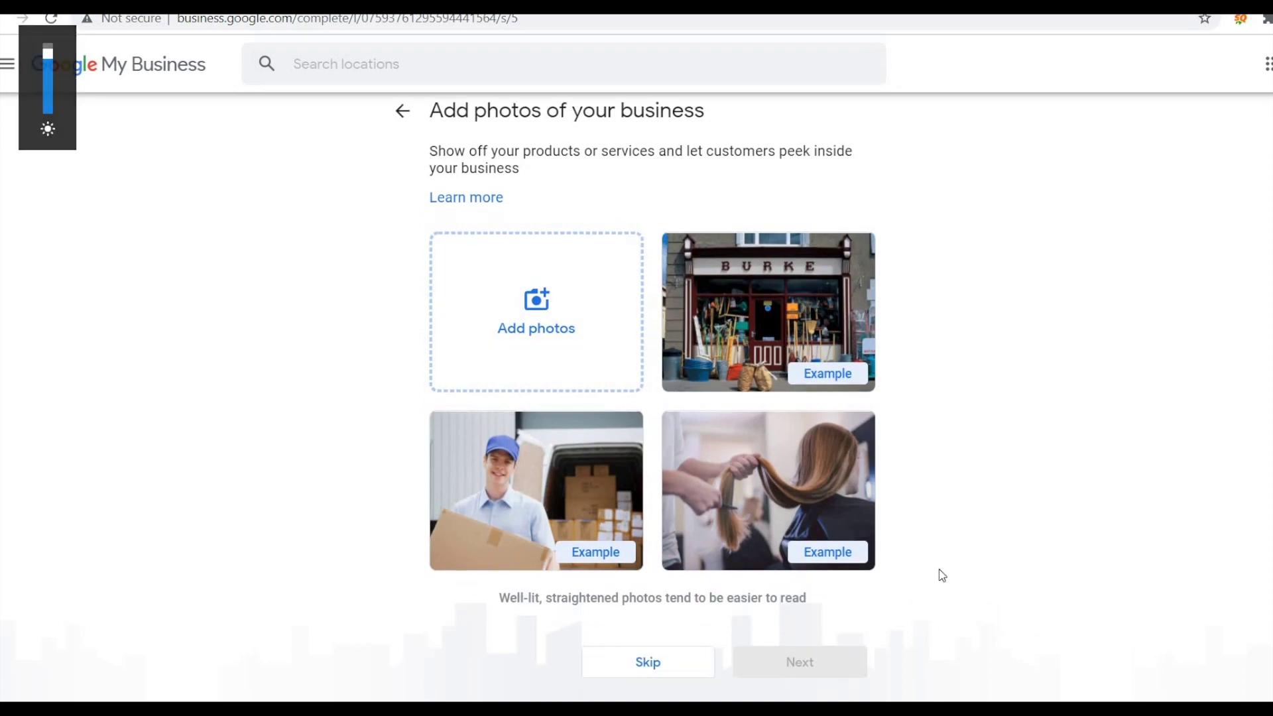
{"action": "left_click", "coordinate": [685, 666]}
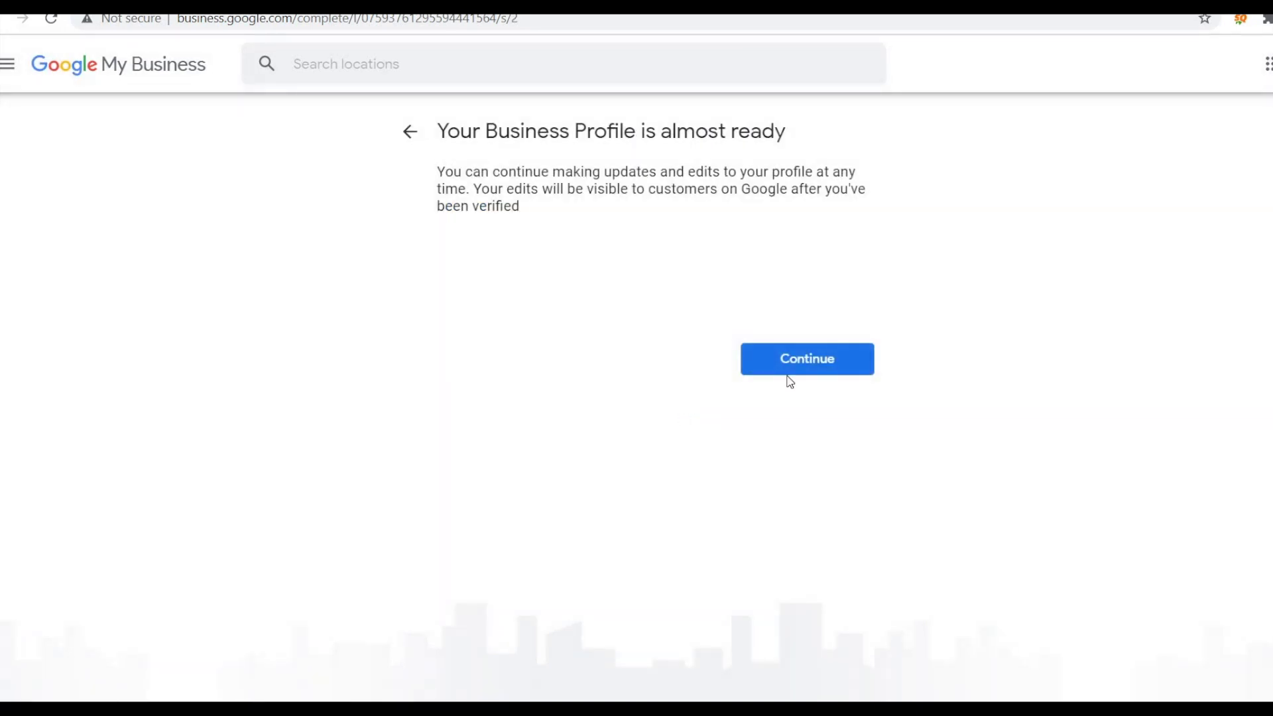
{"action": "left_click", "coordinate": [834, 362]}
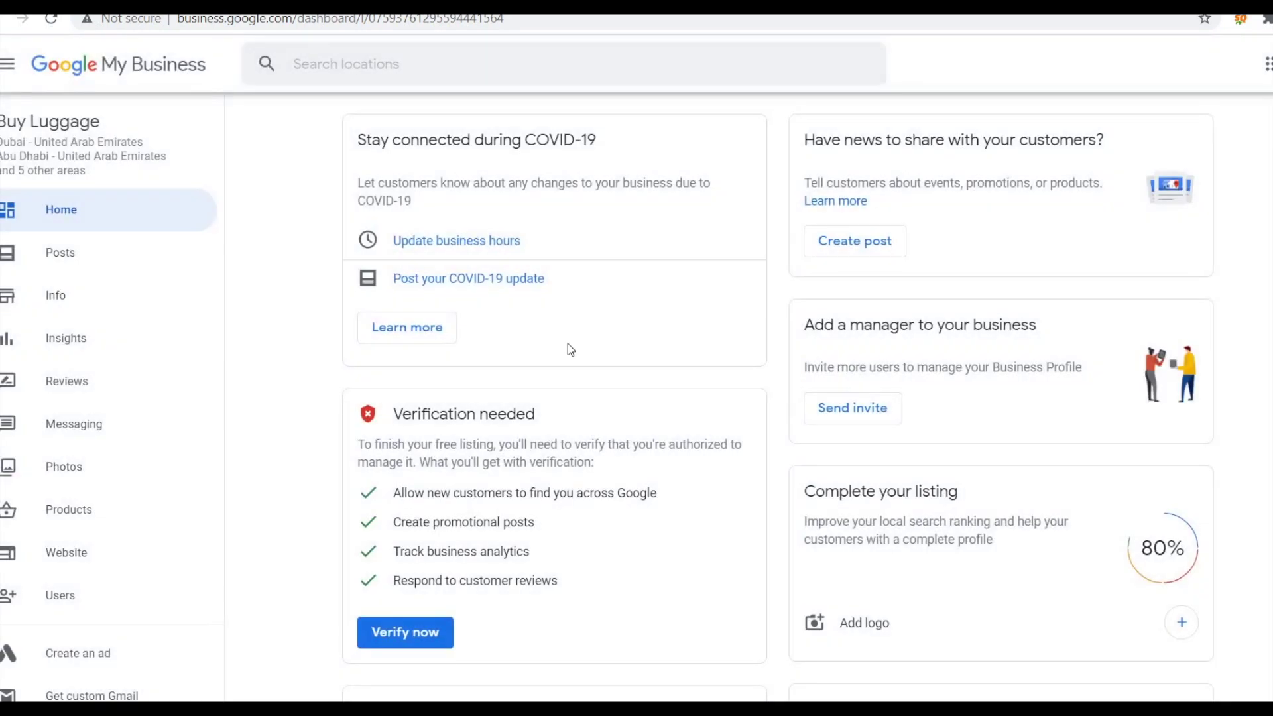
- Rename the business from Buy Luggage to Arthur
{"action": "left_click", "coordinate": [98, 302]}
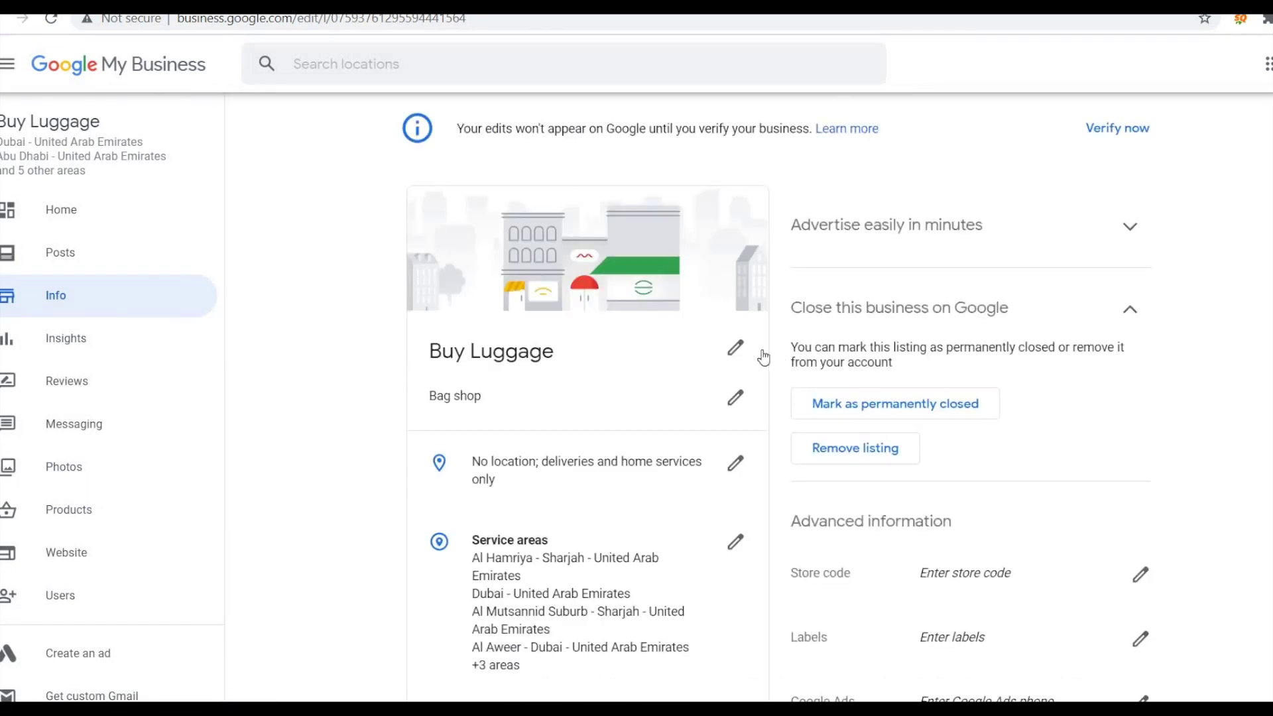
{"action": "left_click", "coordinate": [737, 349]}
{"action": "left_click_drag", "start_coordinate": [643, 401], "coordinate": [443, 420]}
{"action": "key", "text": "BackSpace"}
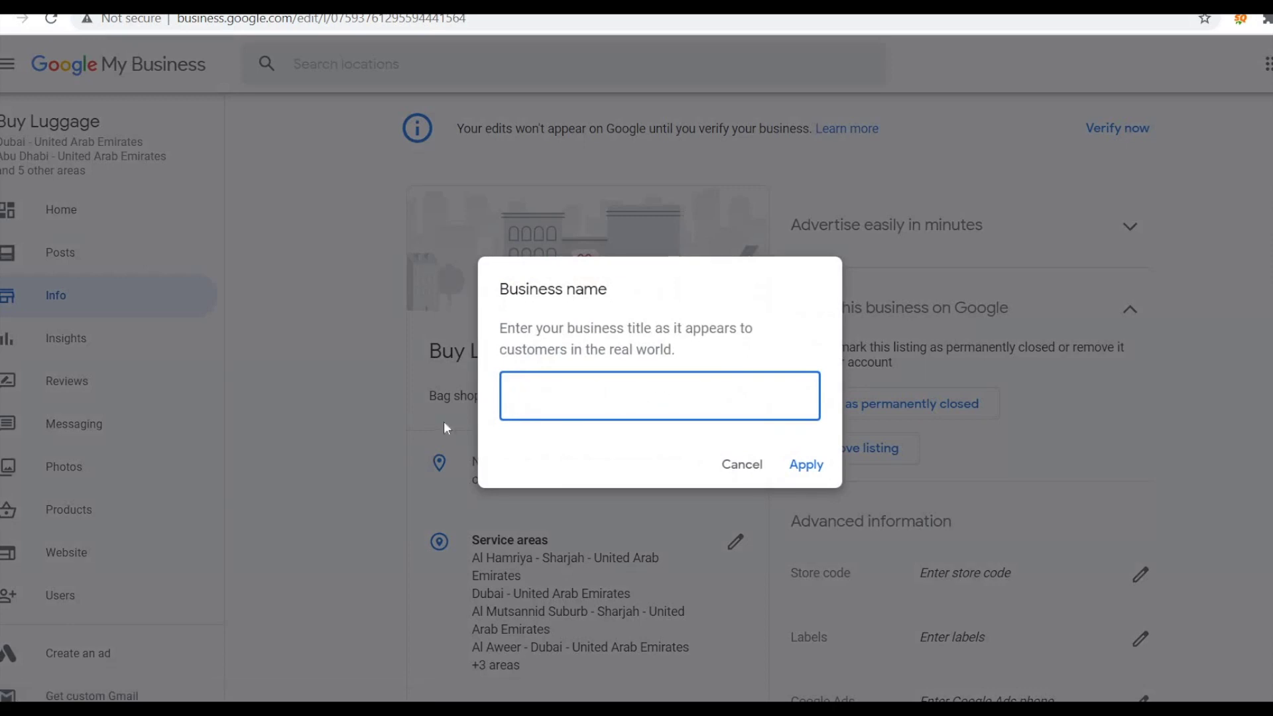
{"action": "type", "text": "Arthur"}
{"action": "left_click", "coordinate": [818, 477]}
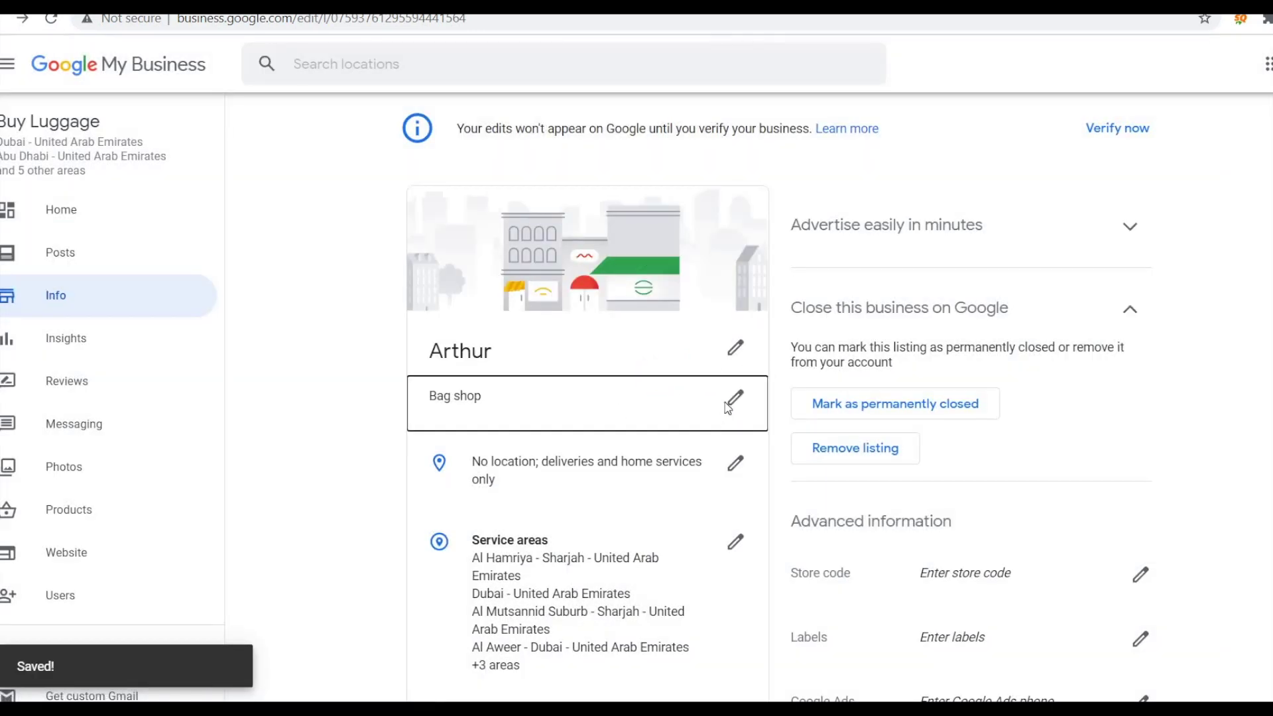
- Change the primary category to Bed shop
{"action": "left_click", "coordinate": [733, 398]}
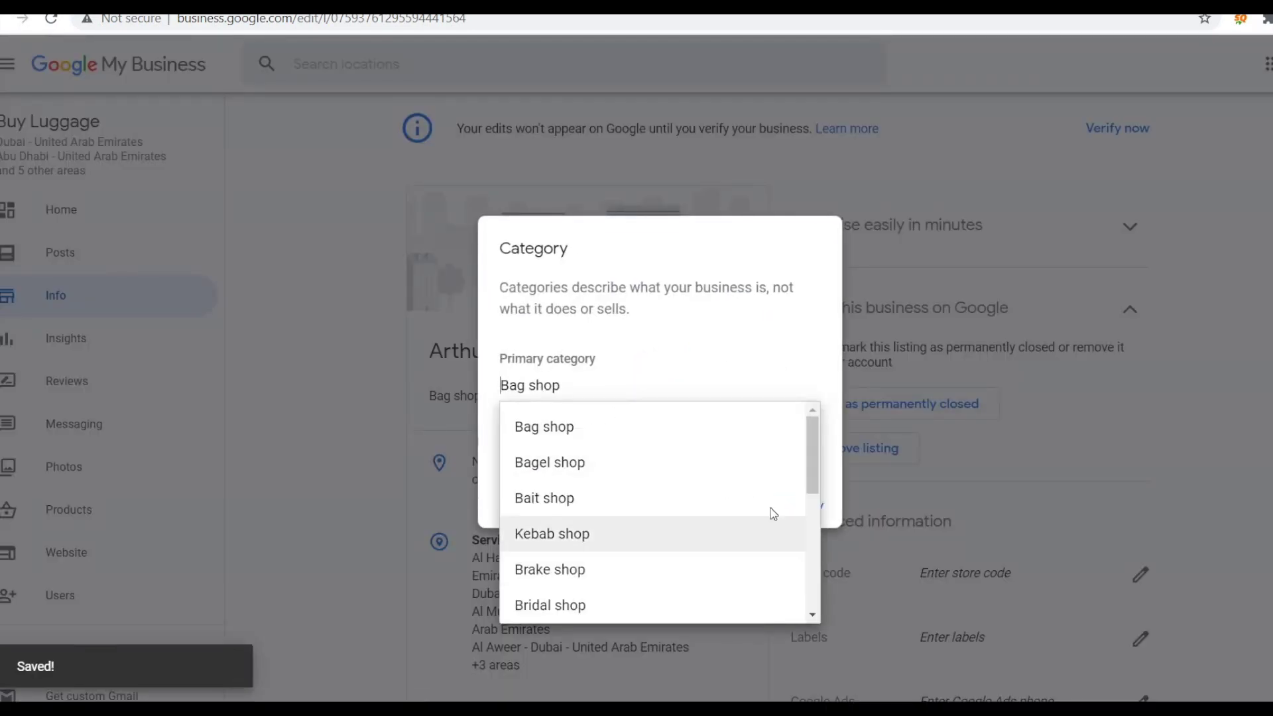
{"action": "left_click_drag", "start_coordinate": [811, 470], "coordinate": [814, 530]}
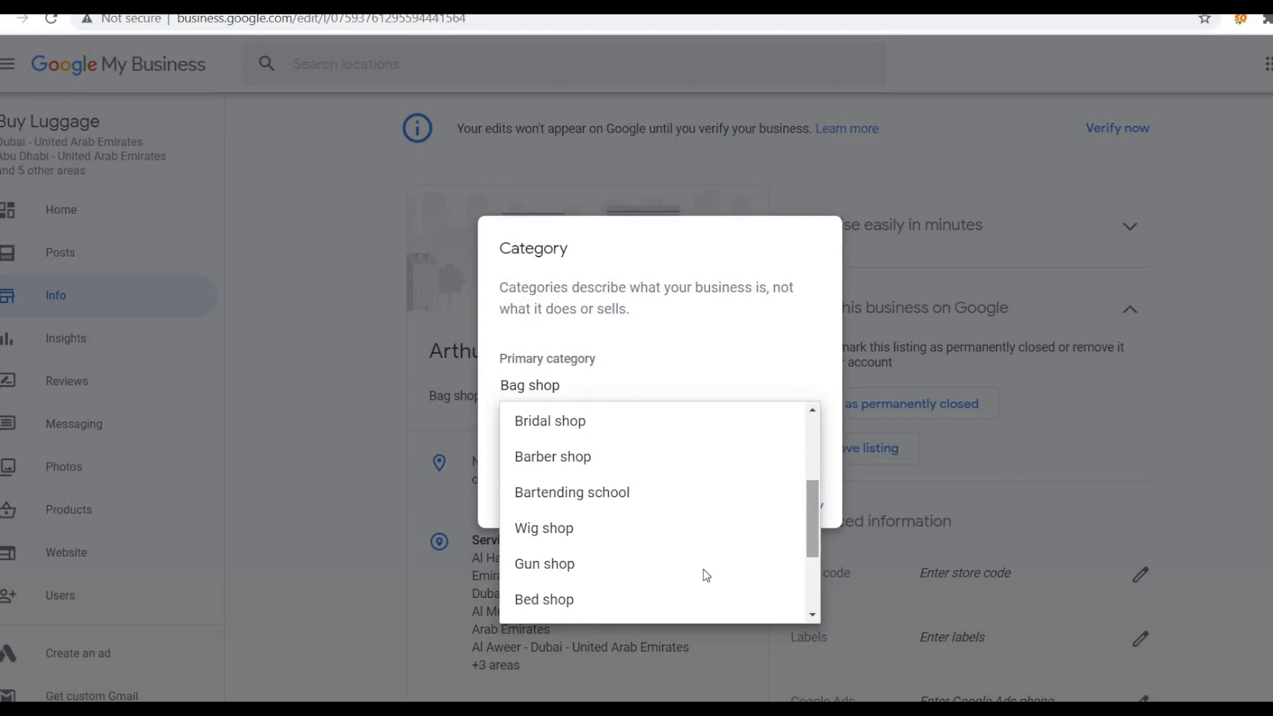
{"action": "left_click", "coordinate": [696, 597]}
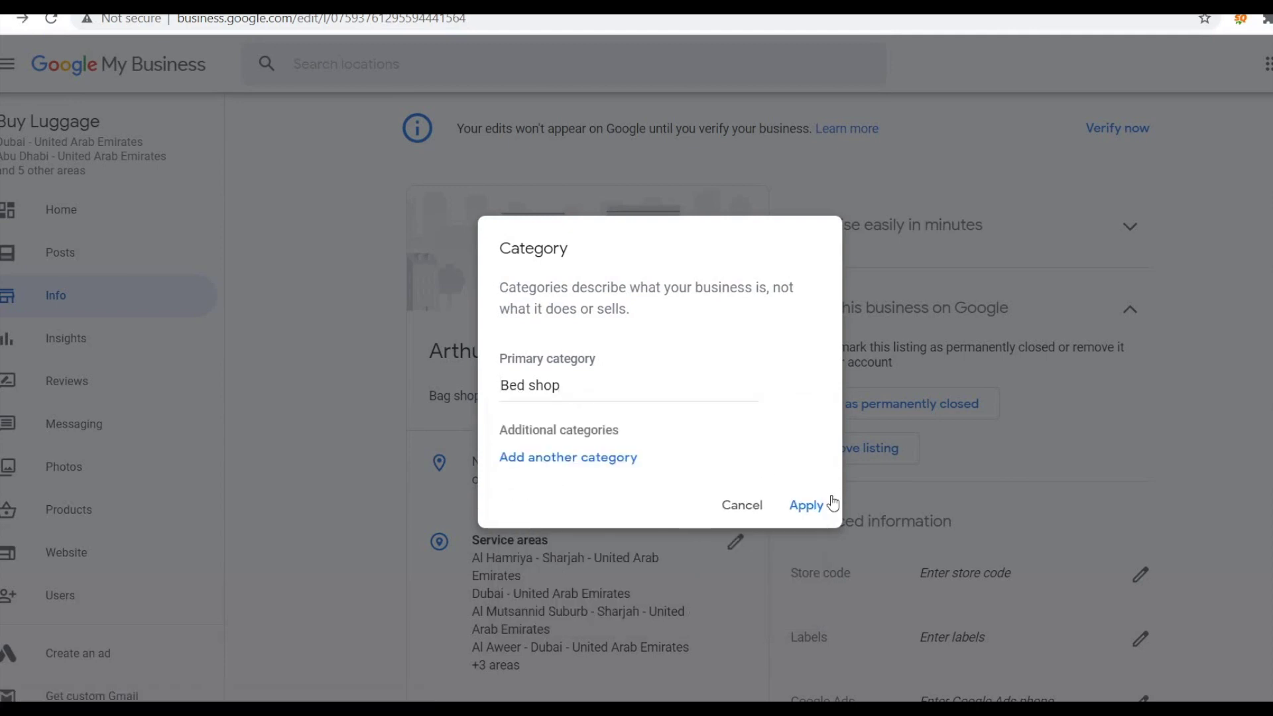
{"action": "left_click", "coordinate": [806, 505]}
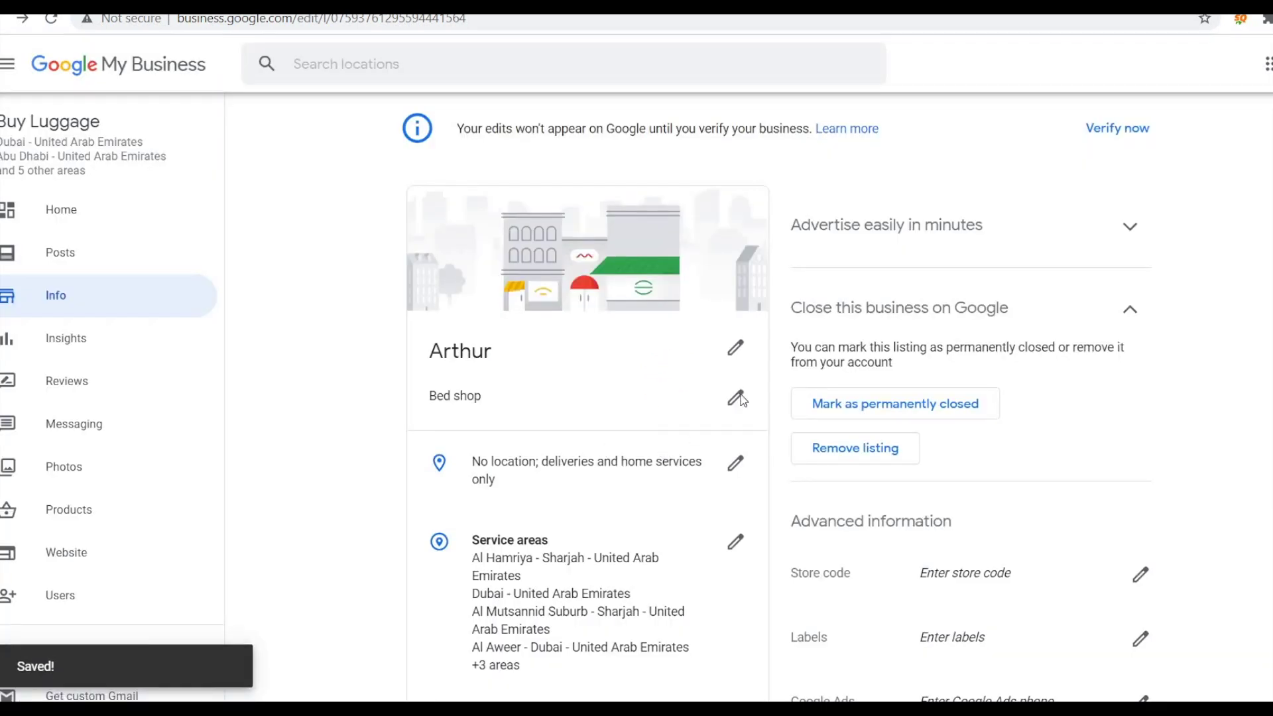
- Add Bag shop as an additional category and apply
{"action": "left_click", "coordinate": [735, 397]}
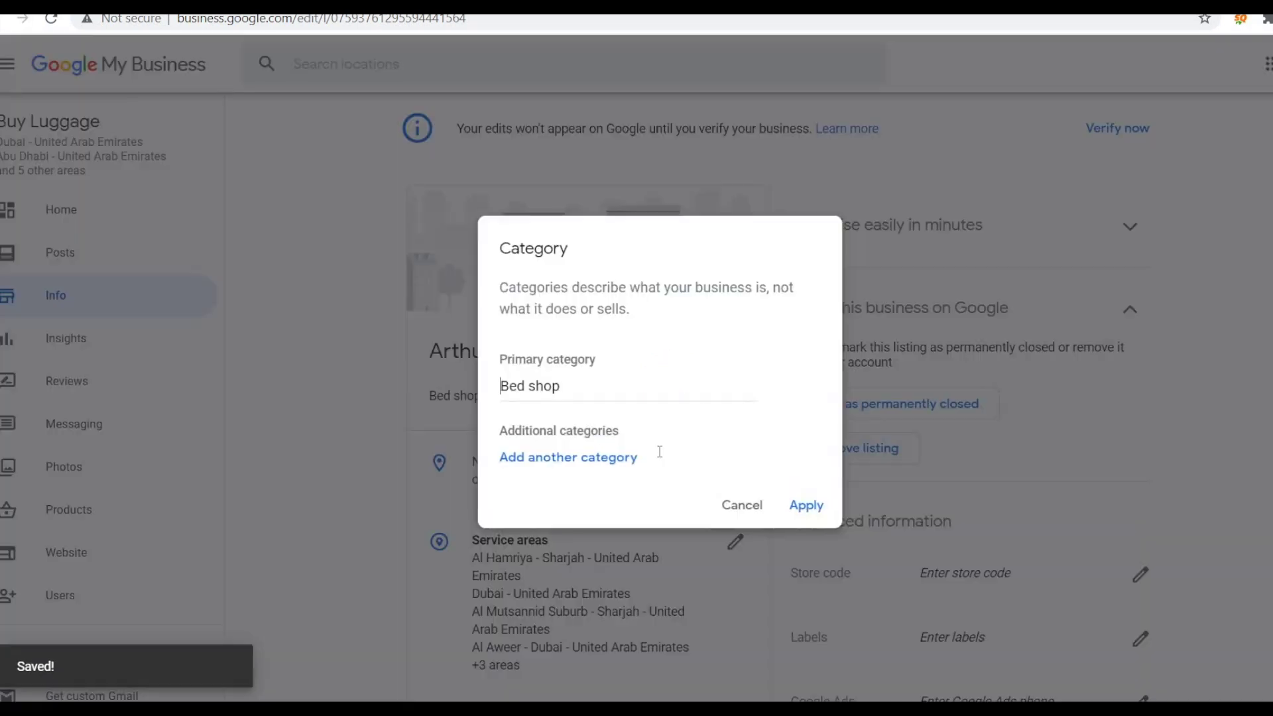
{"action": "left_click", "coordinate": [435, 415]}
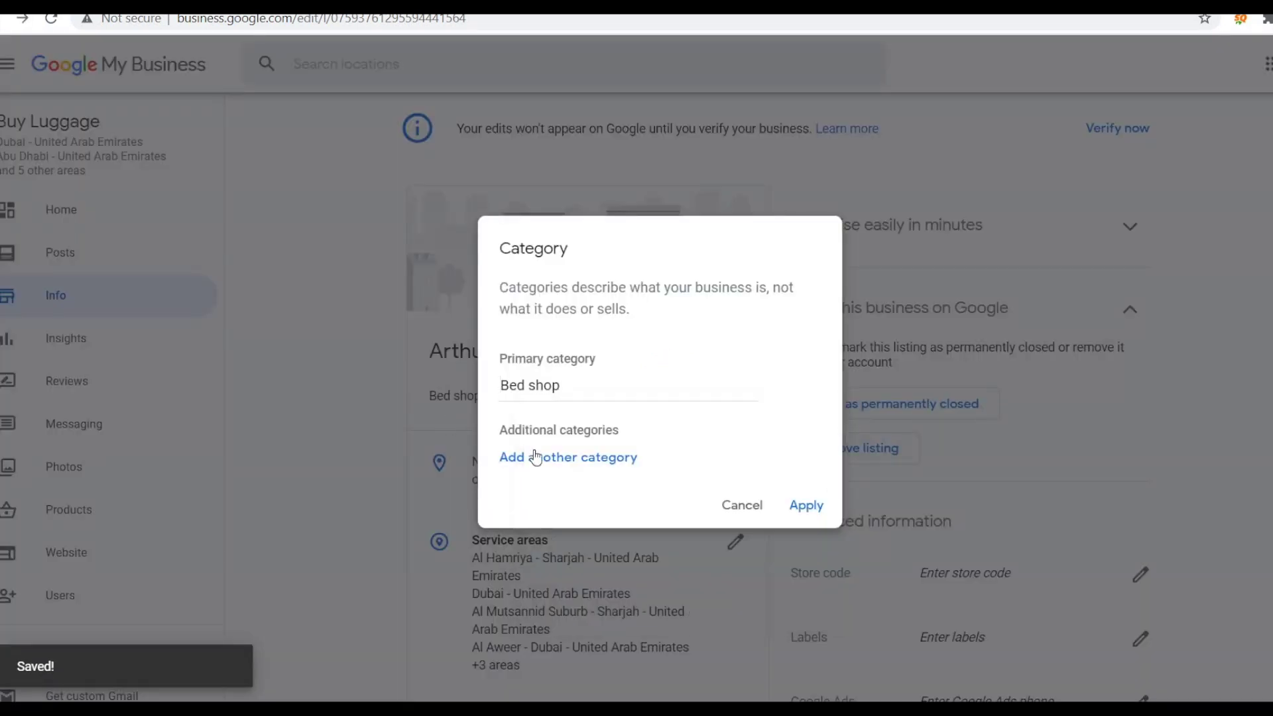
{"action": "left_click", "coordinate": [535, 457]}
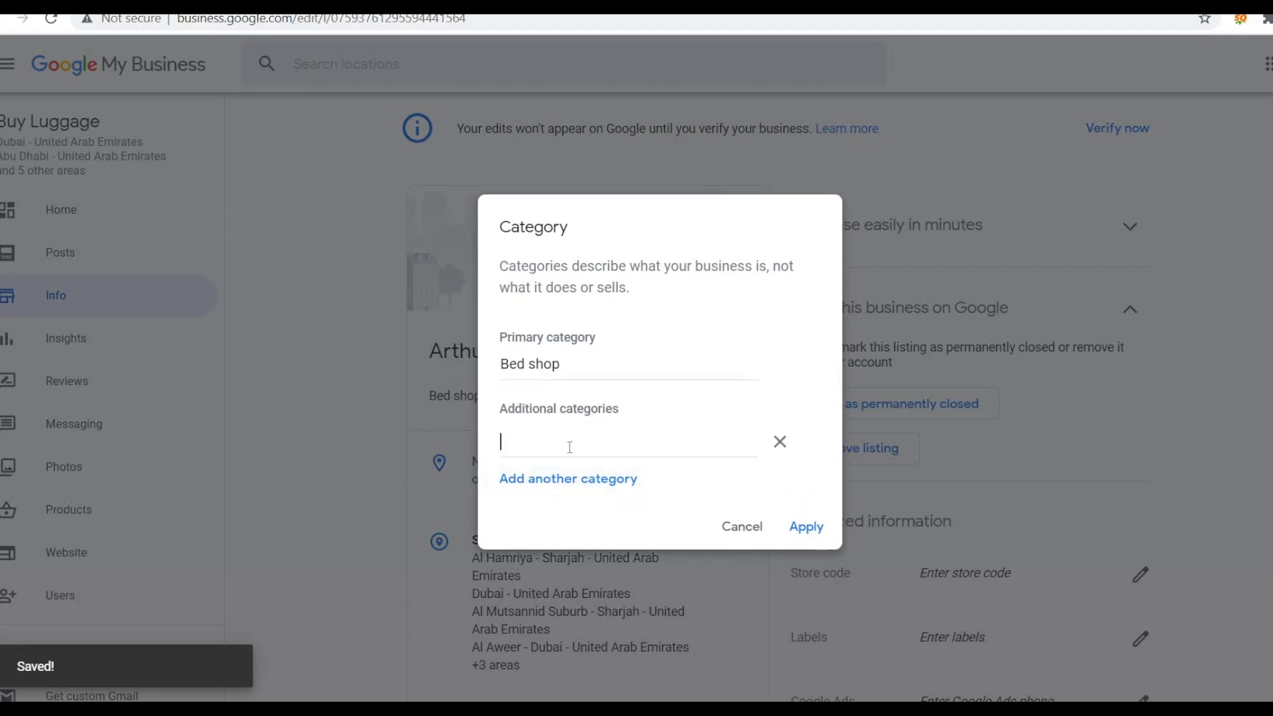
{"action": "left_click", "coordinate": [569, 447]}
{"action": "type", "text": "bag"}
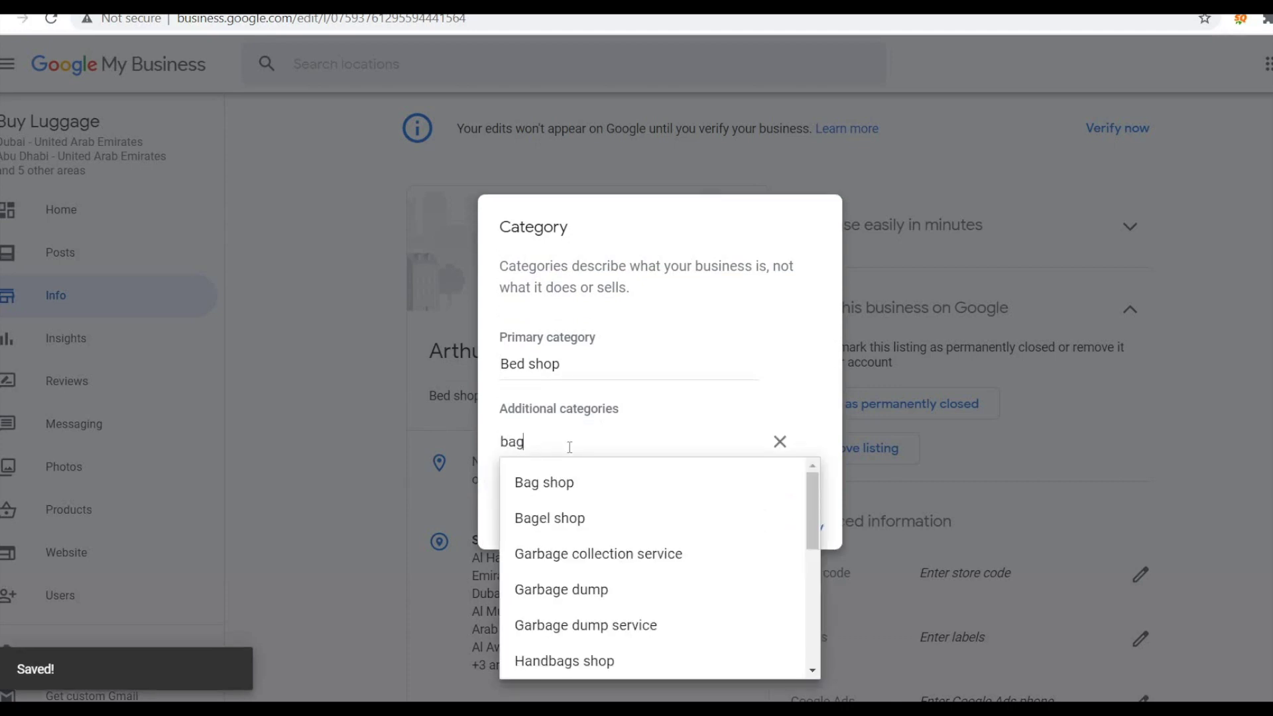
{"action": "left_click", "coordinate": [573, 488]}
{"action": "left_click", "coordinate": [809, 527]}
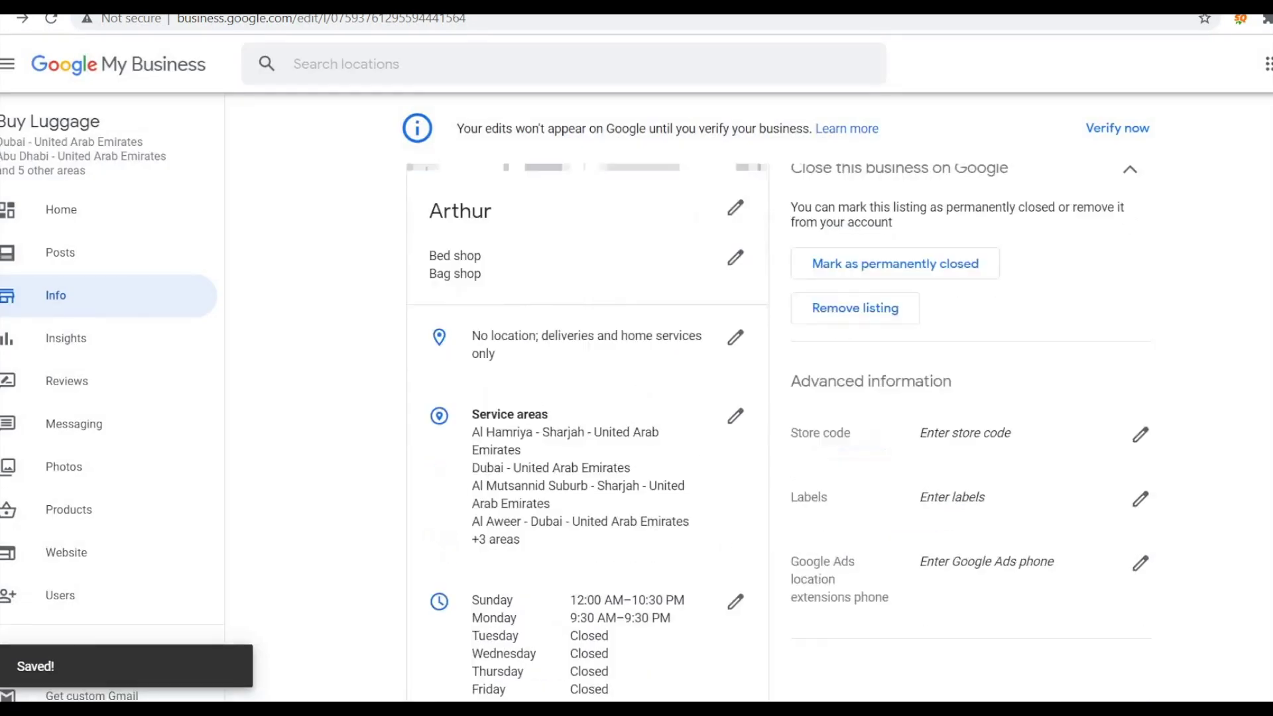
{"action": "scroll", "coordinate": [637, 398], "scroll_direction": "down", "scroll_amount": 2}
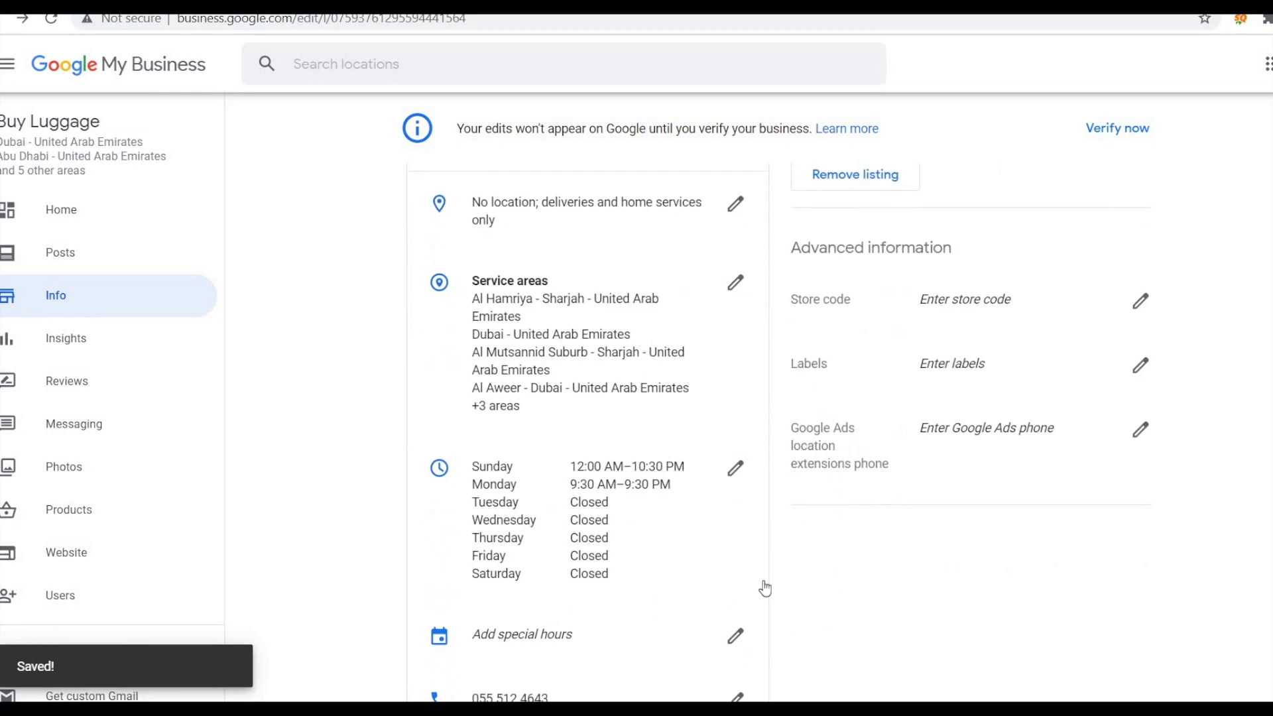
{"action": "scroll", "coordinate": [729, 392], "scroll_direction": "down", "scroll_amount": 6}
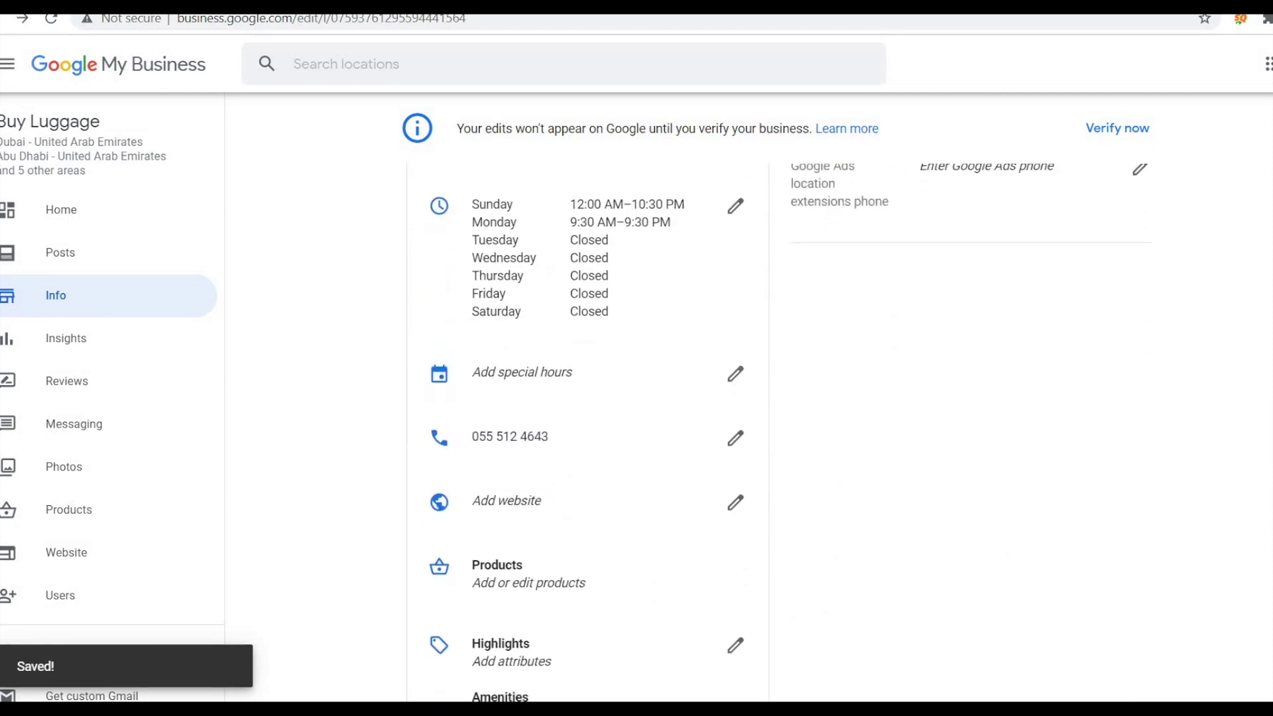
{"action": "left_click", "coordinate": [735, 369]}
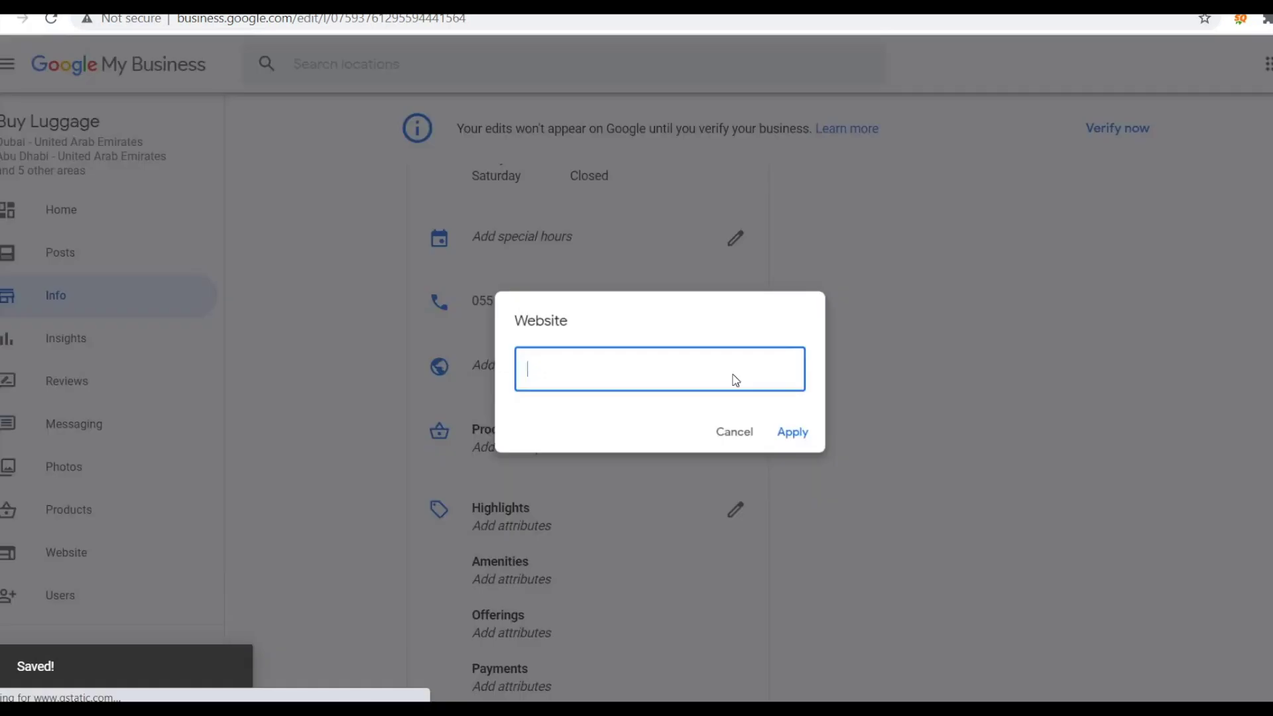
{"action": "left_click", "coordinate": [746, 449]}
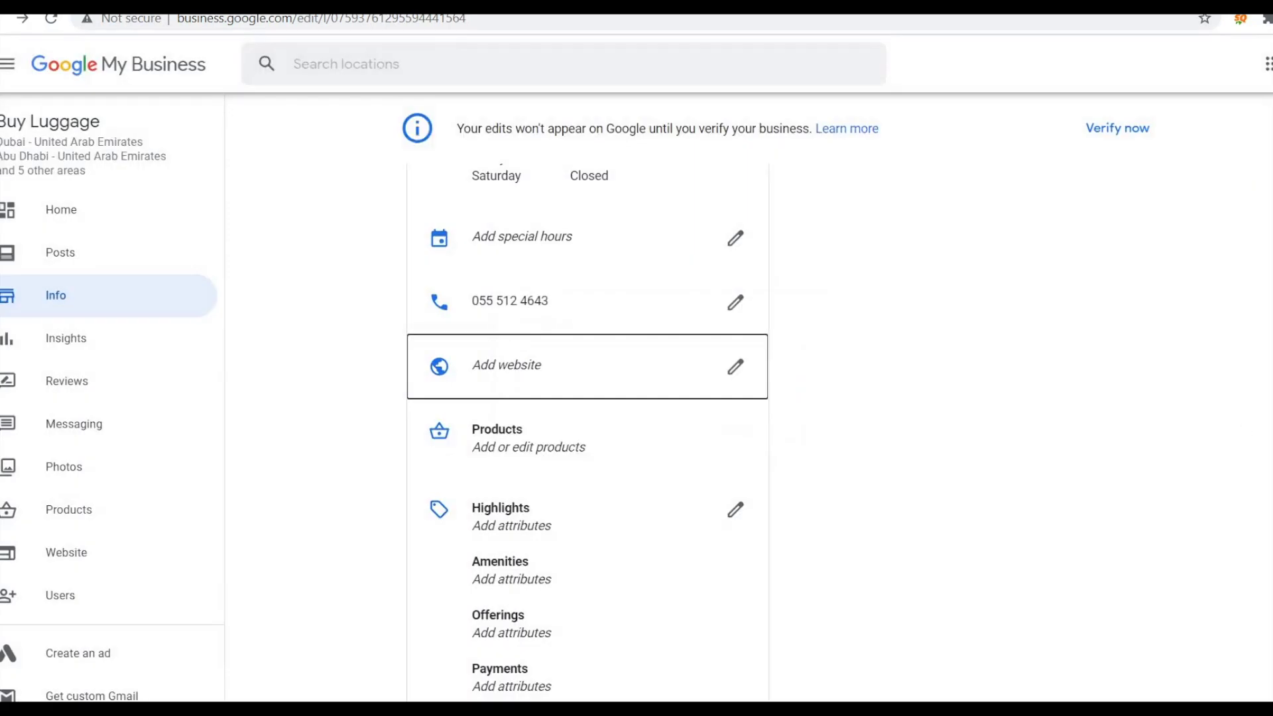
{"action": "scroll", "coordinate": [588, 431], "scroll_direction": "down", "scroll_amount": 5}
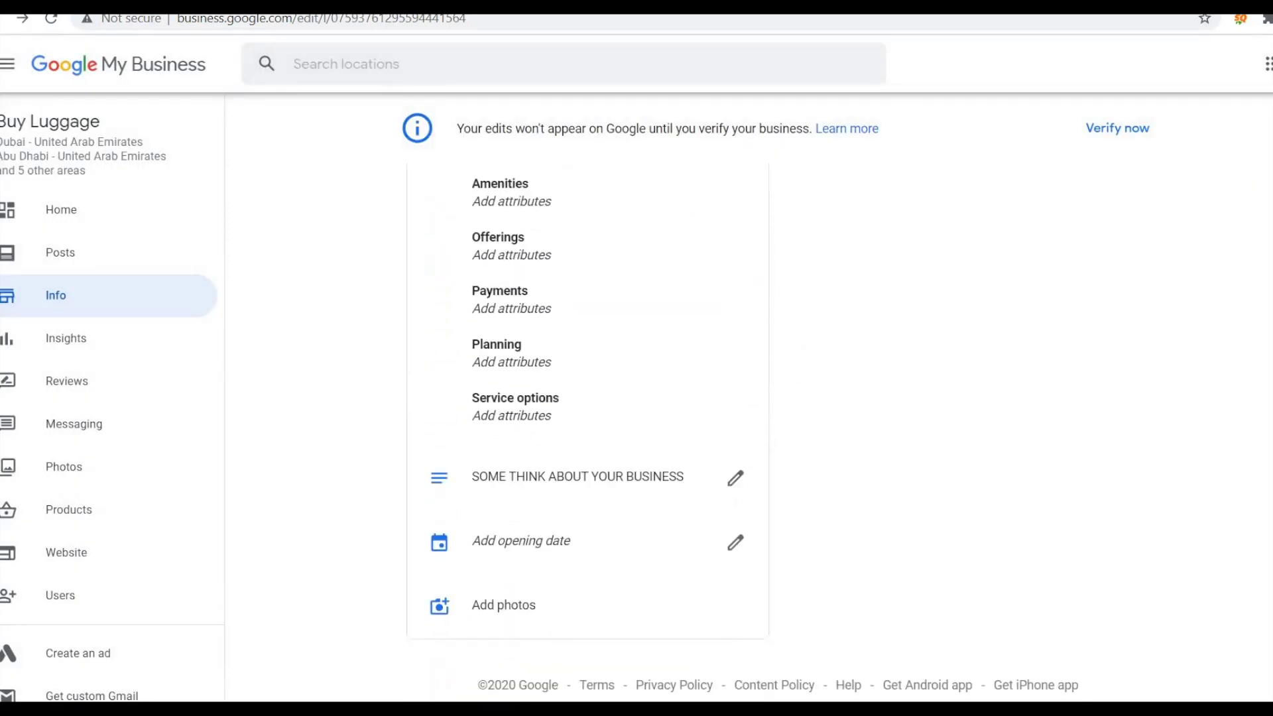
{"action": "scroll", "coordinate": [587, 431], "scroll_direction": "up", "scroll_amount": 10}
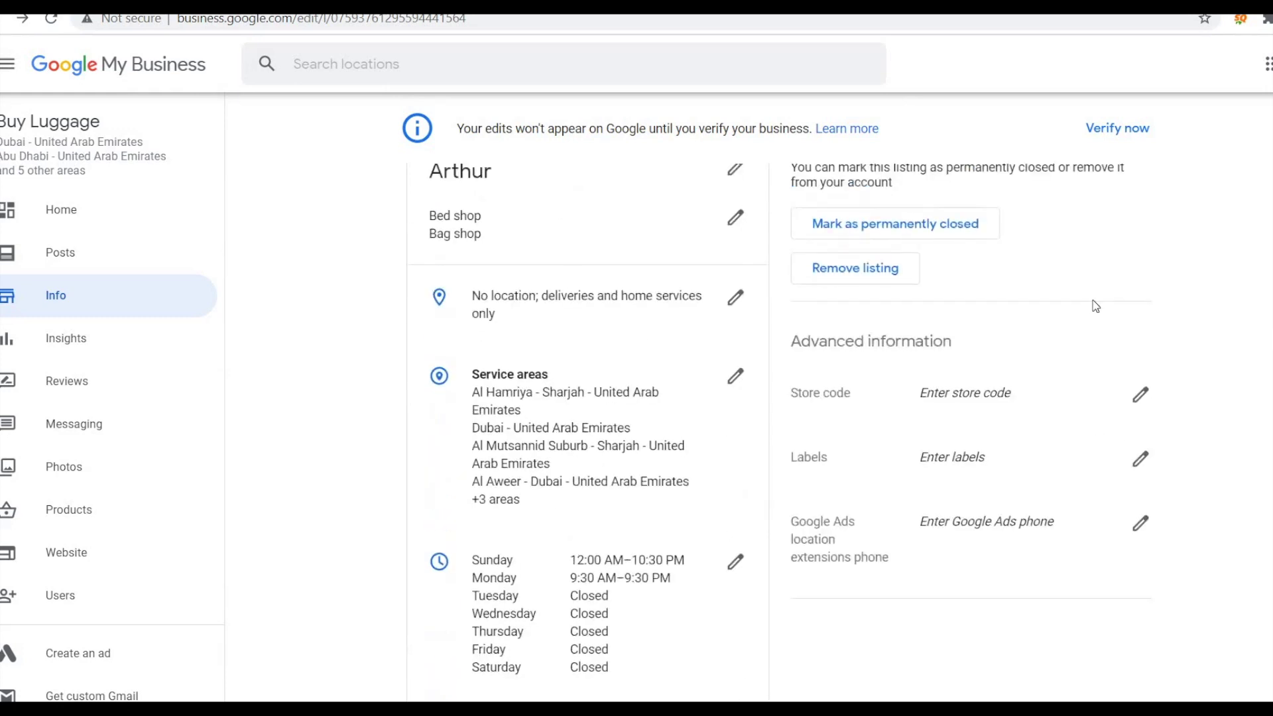
- Start entering labels, then cancel the Labels dialog without saving
{"action": "left_click", "coordinate": [1143, 472]}
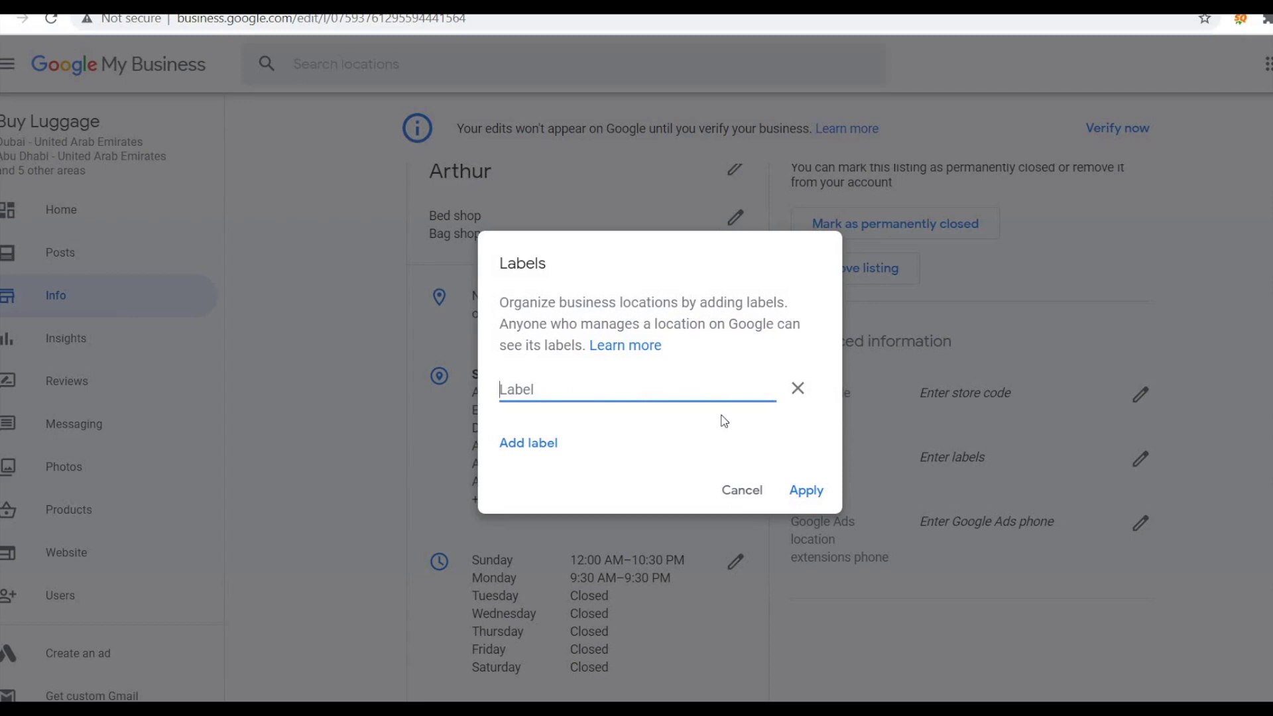
{"action": "type", "text": "arthur"}
{"action": "left_click", "coordinate": [527, 442]}
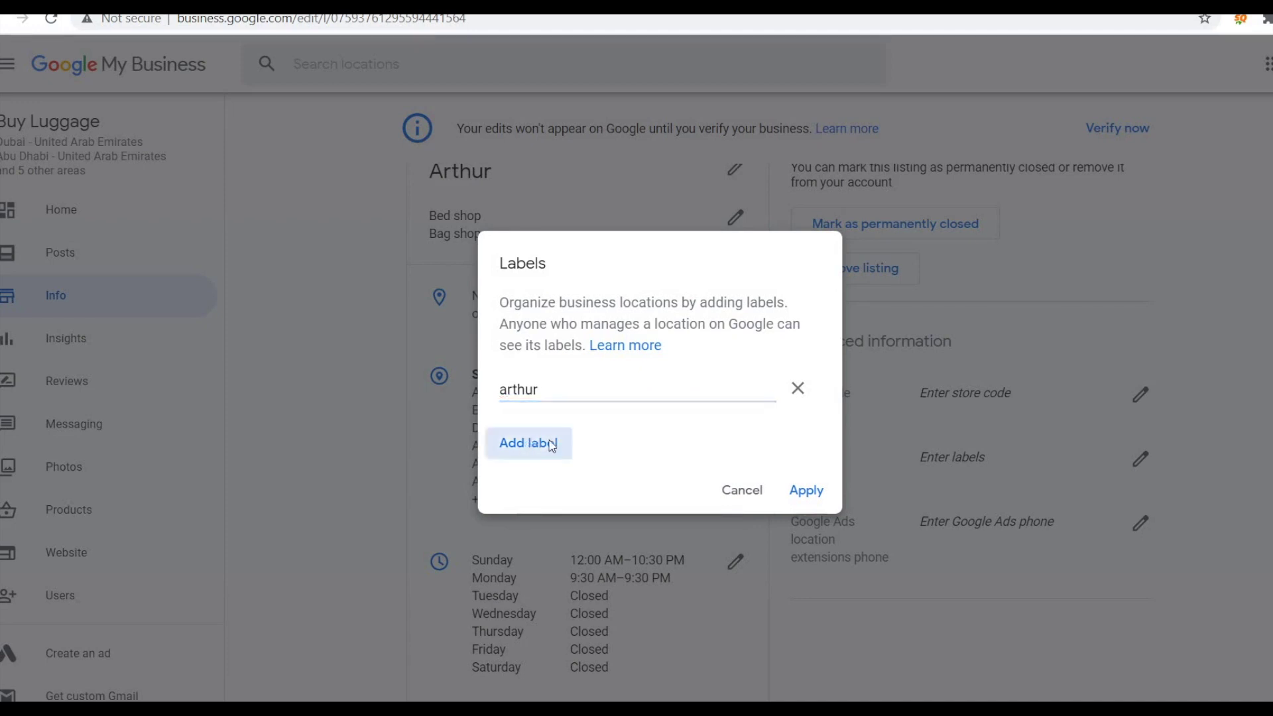
{"action": "type", "text": "bag shop"}
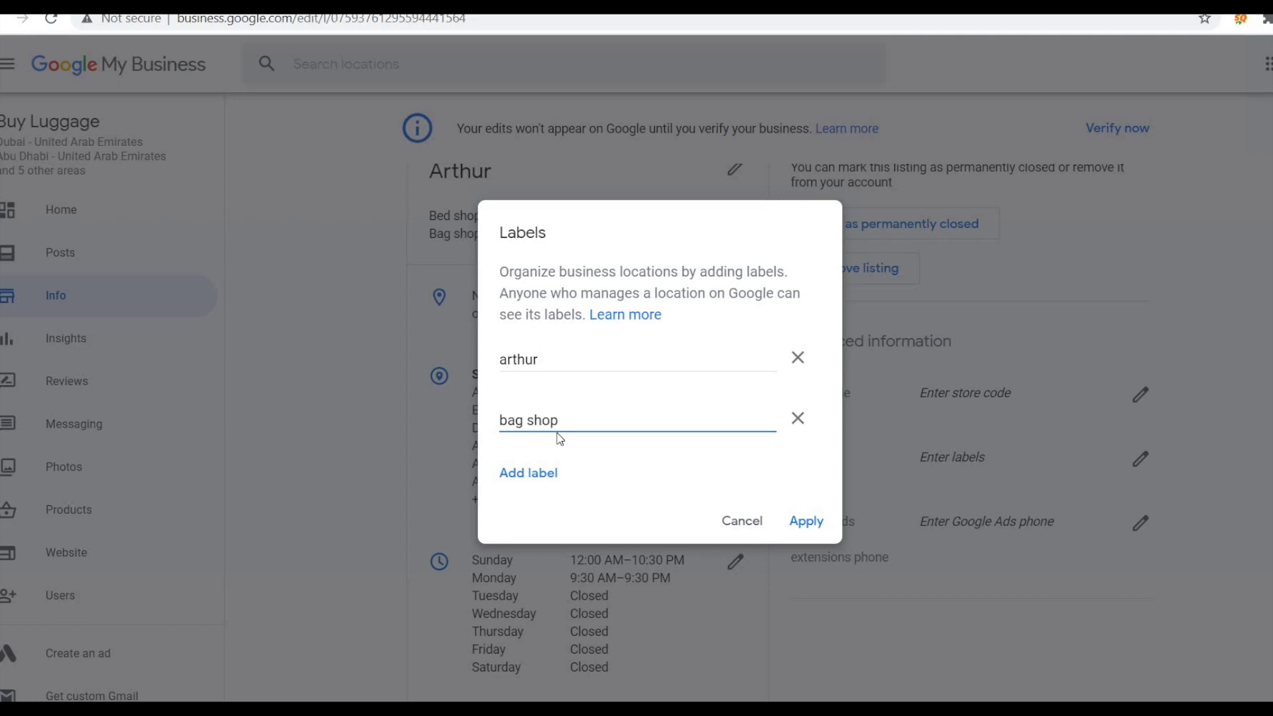
{"action": "left_click", "coordinate": [548, 472]}
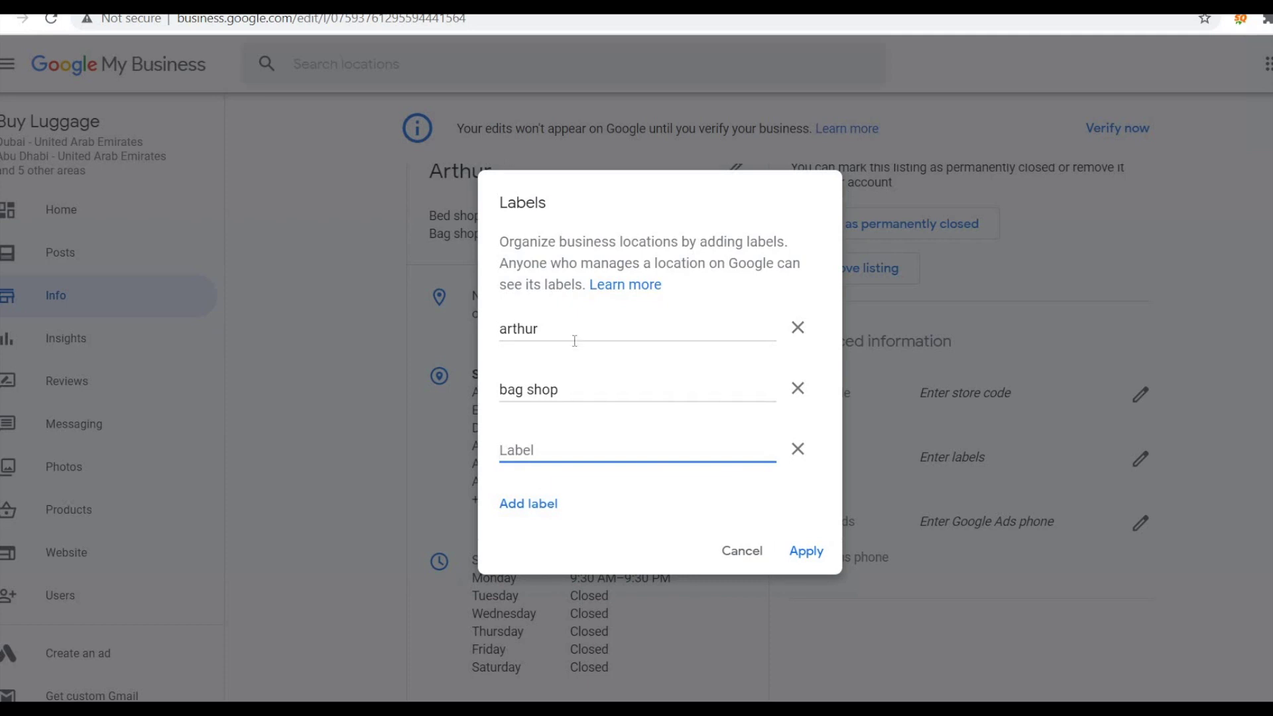
{"action": "left_click", "coordinate": [754, 554]}
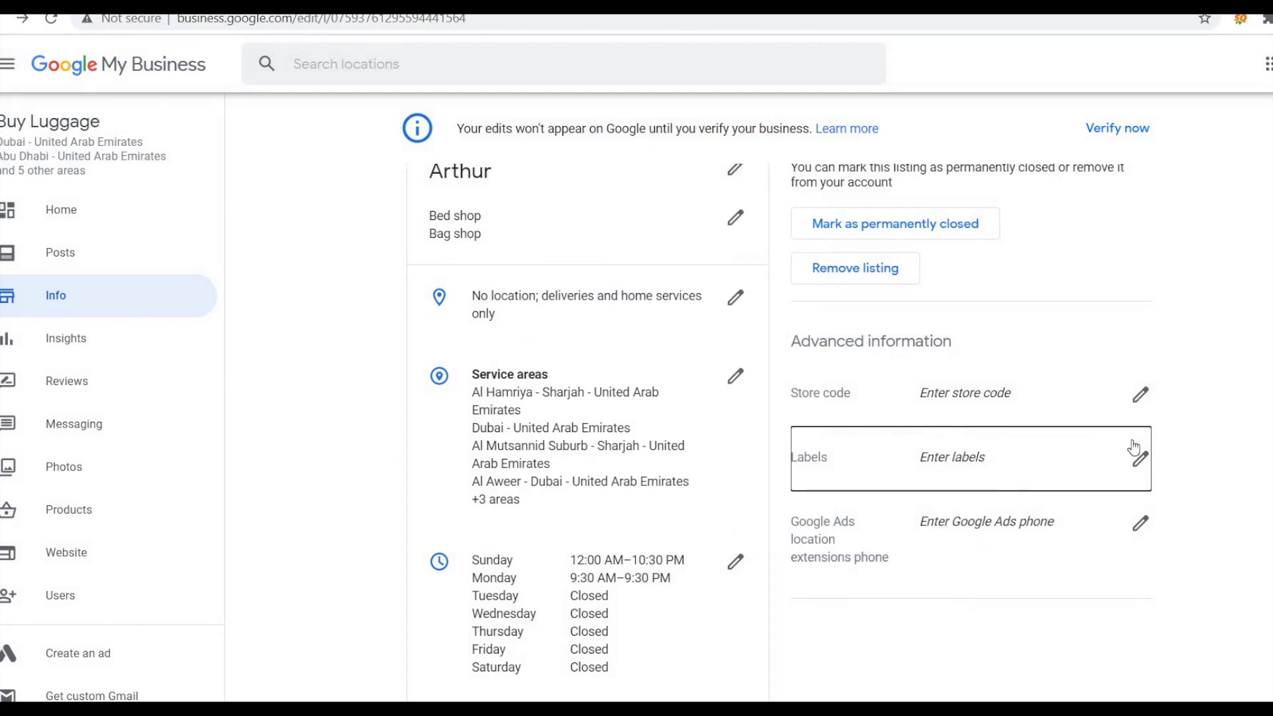
- Add the labels bag shop and bed shop and apply them
{"action": "left_click", "coordinate": [1084, 451]}
{"action": "type", "text": "bag shop"}
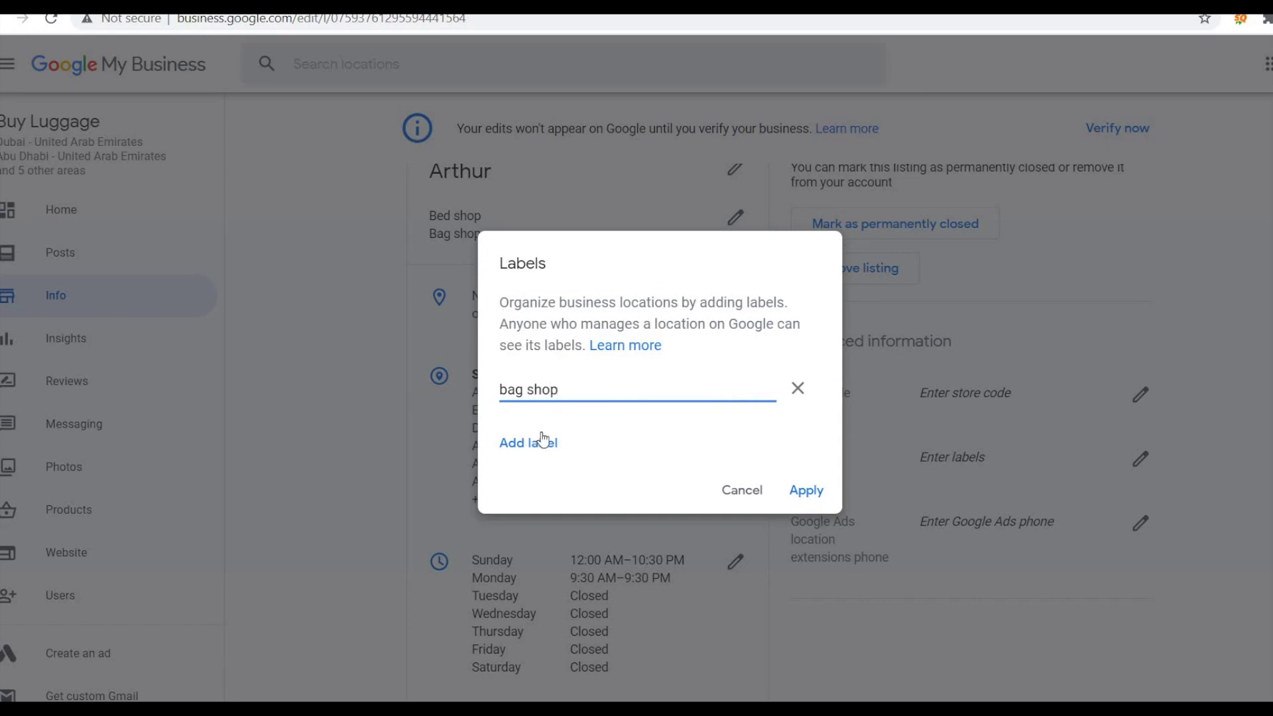
{"action": "left_click", "coordinate": [538, 443]}
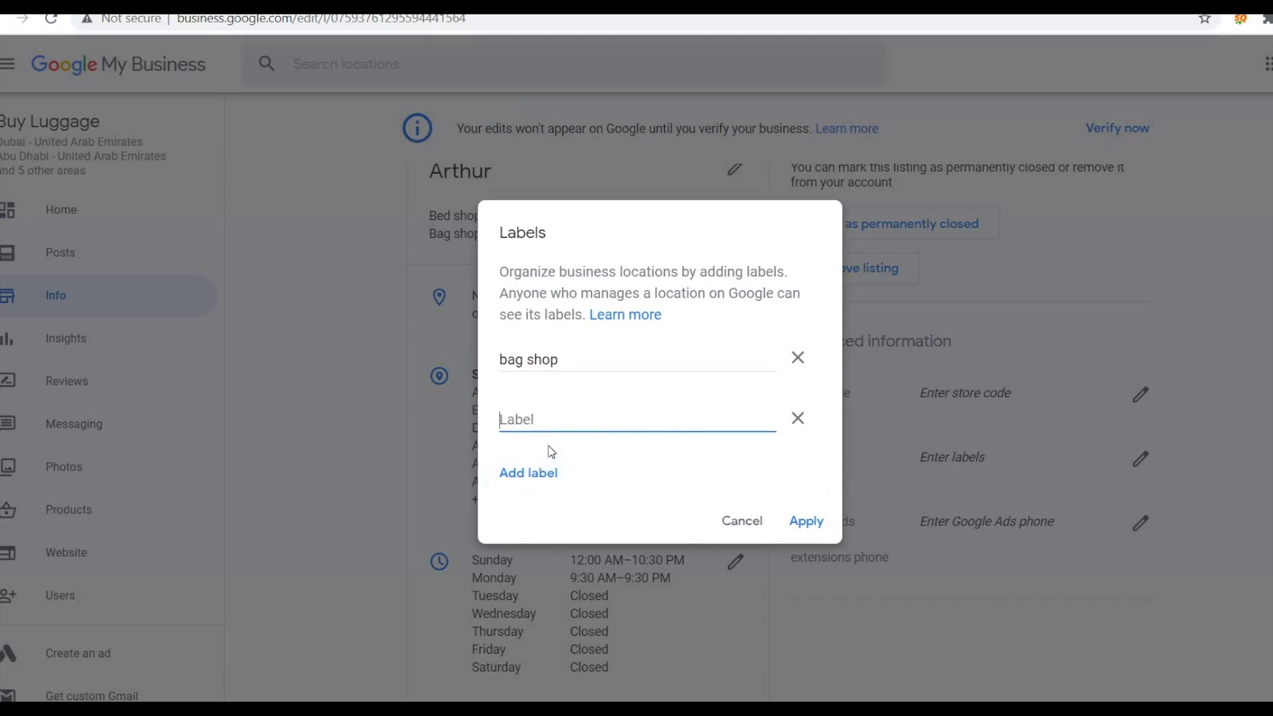
{"action": "type", "text": "bed shop"}
{"action": "left_click", "coordinate": [810, 524]}
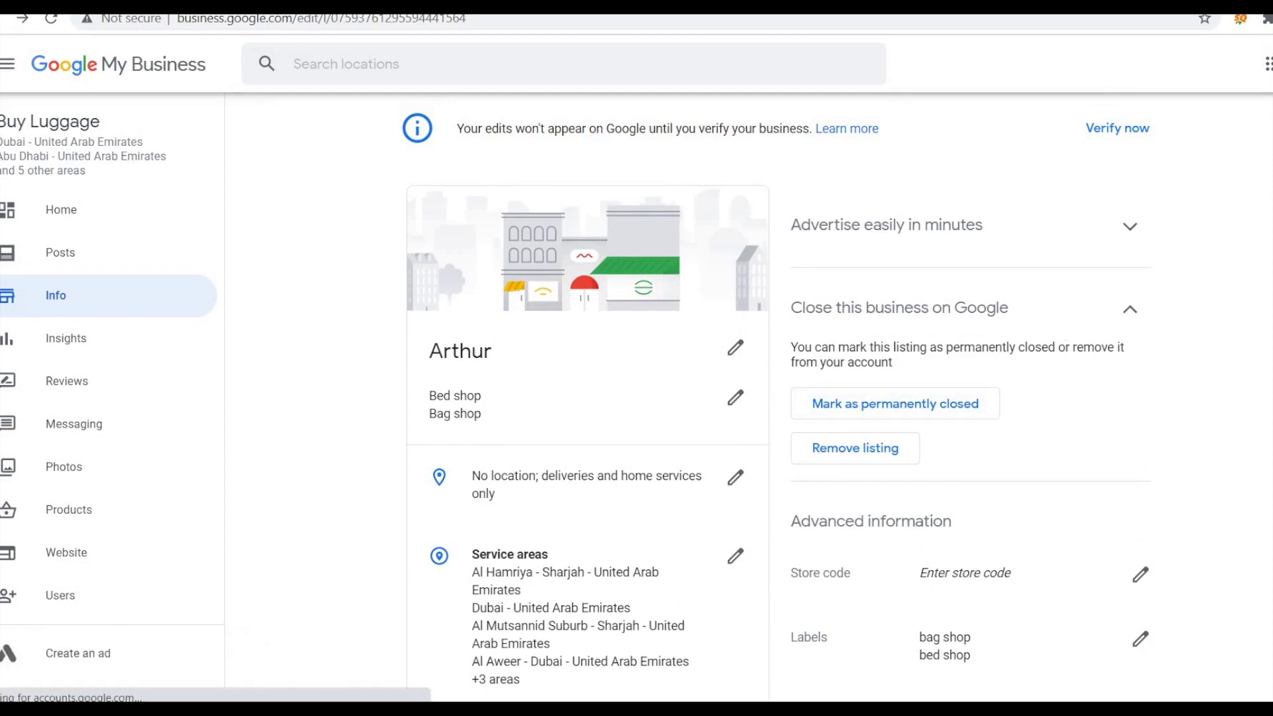
- Switch to the other Google account and view its four managed locations, 50% verified
{"action": "left_click", "coordinate": [1270, 64]}
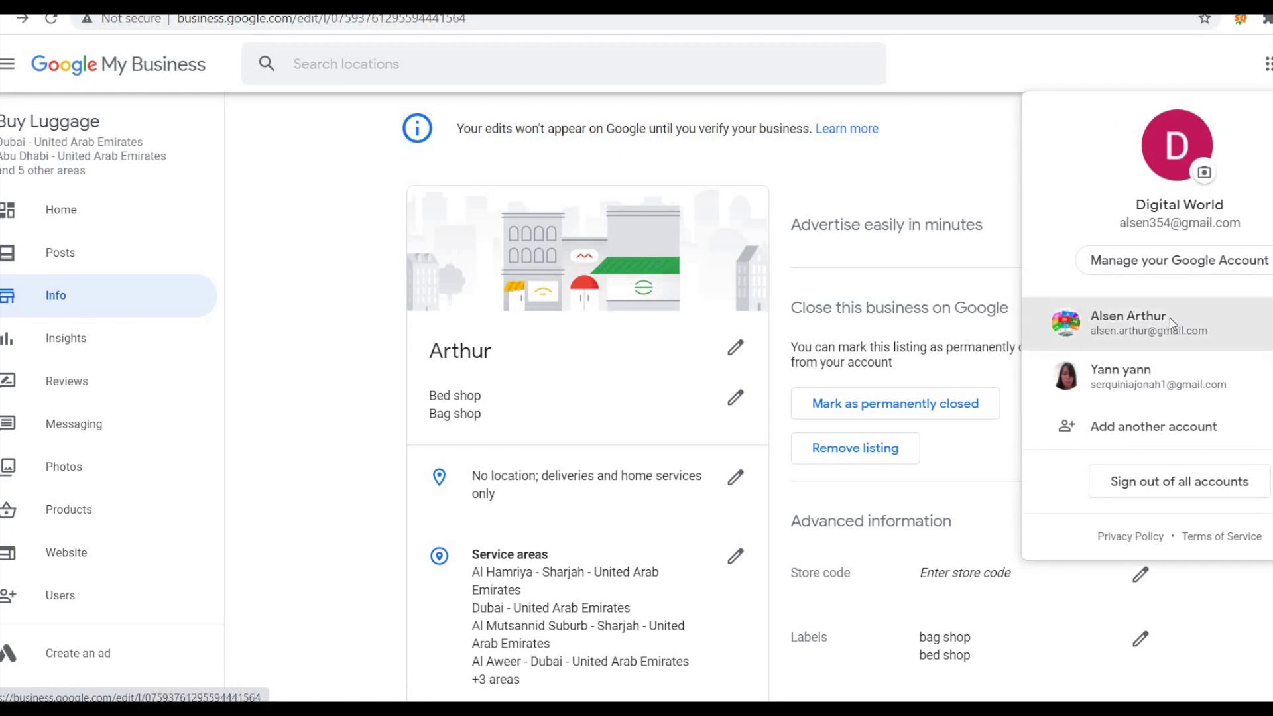
{"action": "left_click", "coordinate": [1169, 317]}
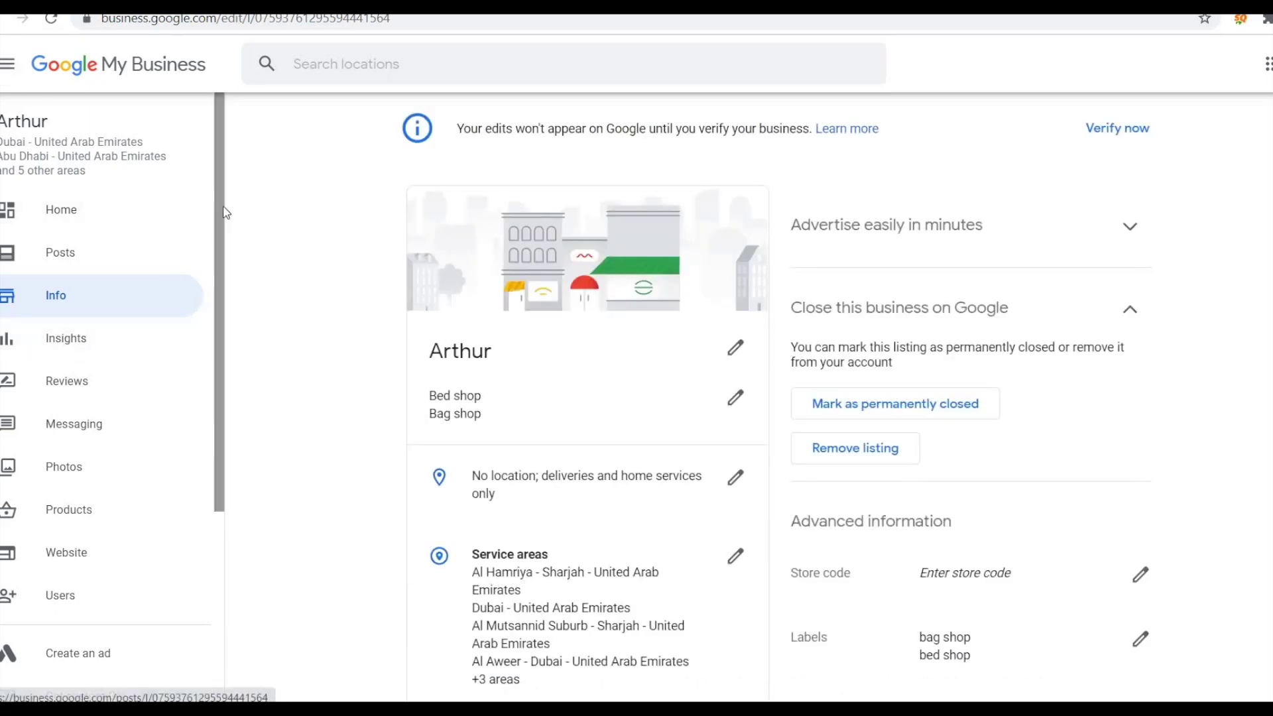
{"action": "scroll", "coordinate": [230, 431], "scroll_direction": "down", "scroll_amount": 1}
{"action": "scroll", "coordinate": [230, 469], "scroll_direction": "down", "scroll_amount": 4}
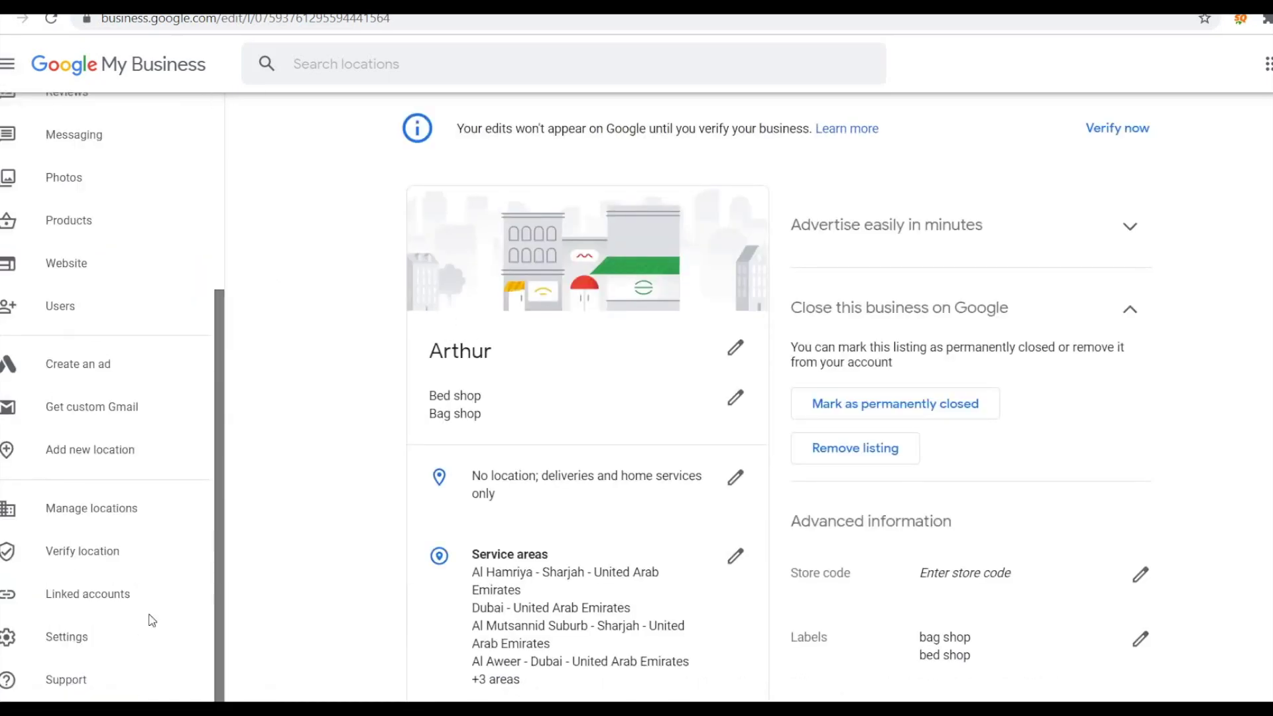
{"action": "left_click", "coordinate": [141, 523]}
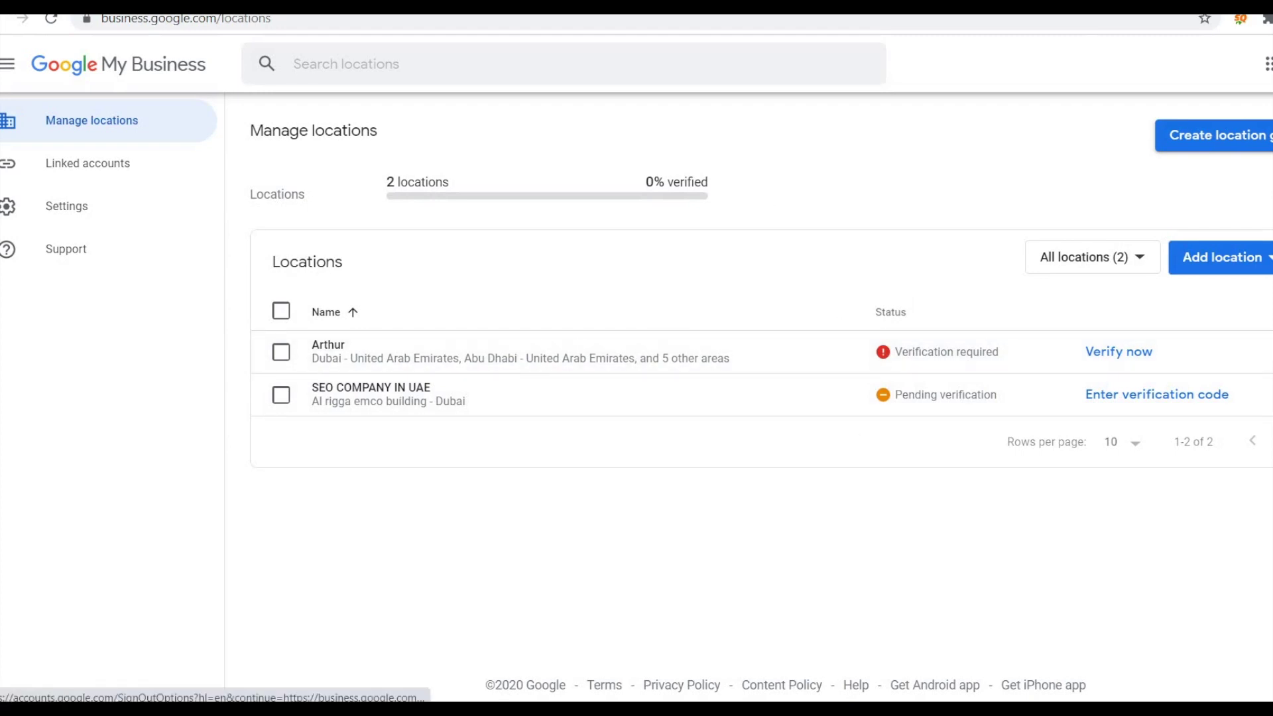
{"action": "left_click", "coordinate": [1271, 64]}
{"action": "left_click", "coordinate": [1197, 339]}
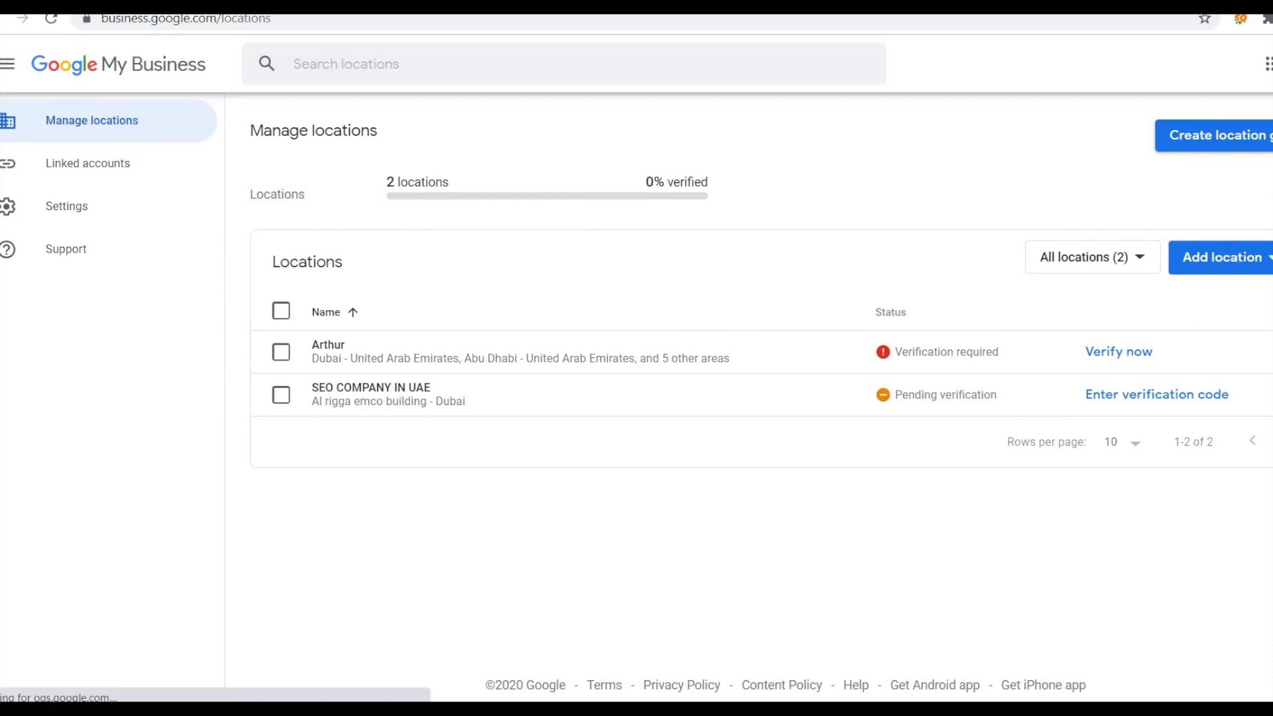
{"action": "left_click", "coordinate": [1269, 64]}
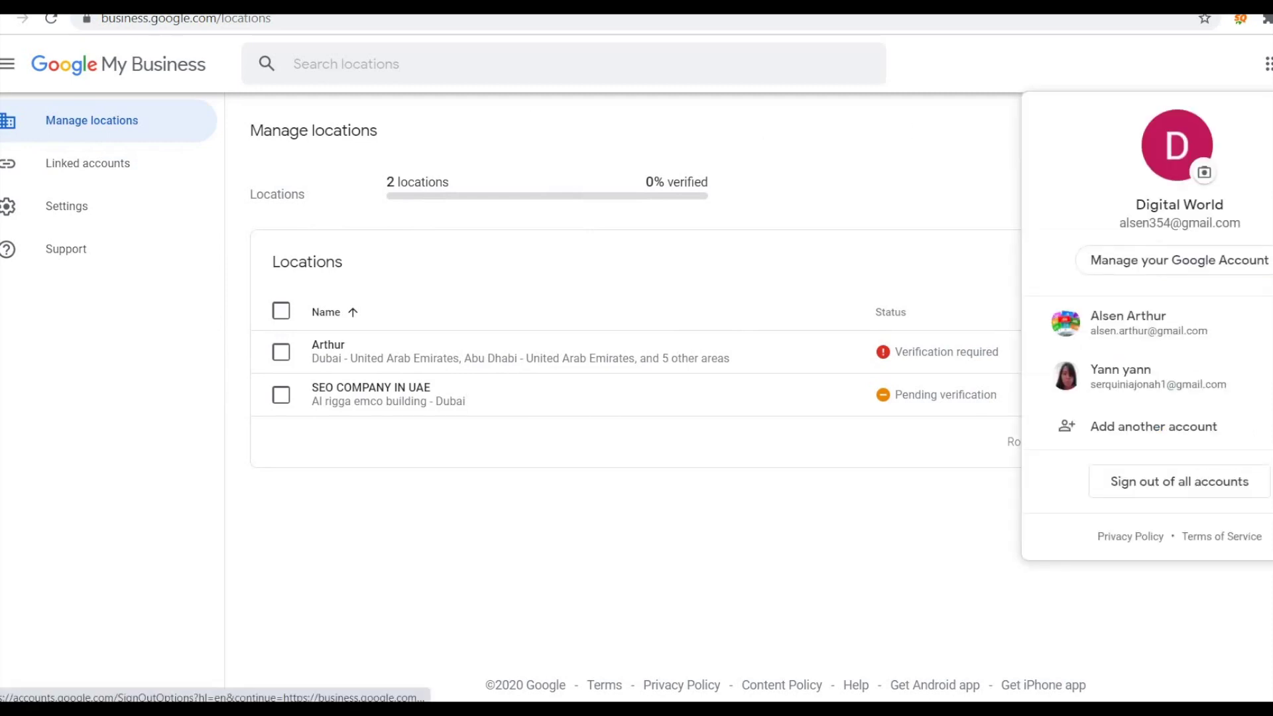
{"action": "left_click", "coordinate": [1170, 335]}
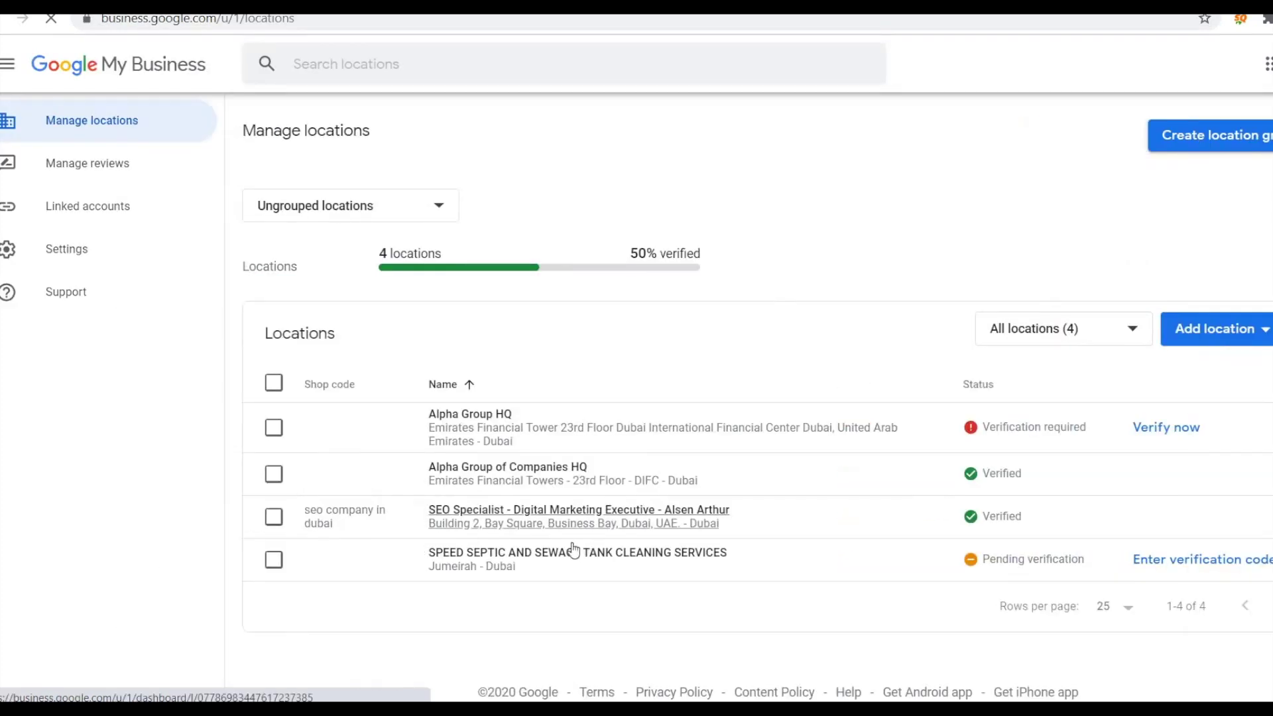
- Open the SEO Specialist location's Info page and review its special hours, website and highlights
{"action": "left_click", "coordinate": [550, 525]}
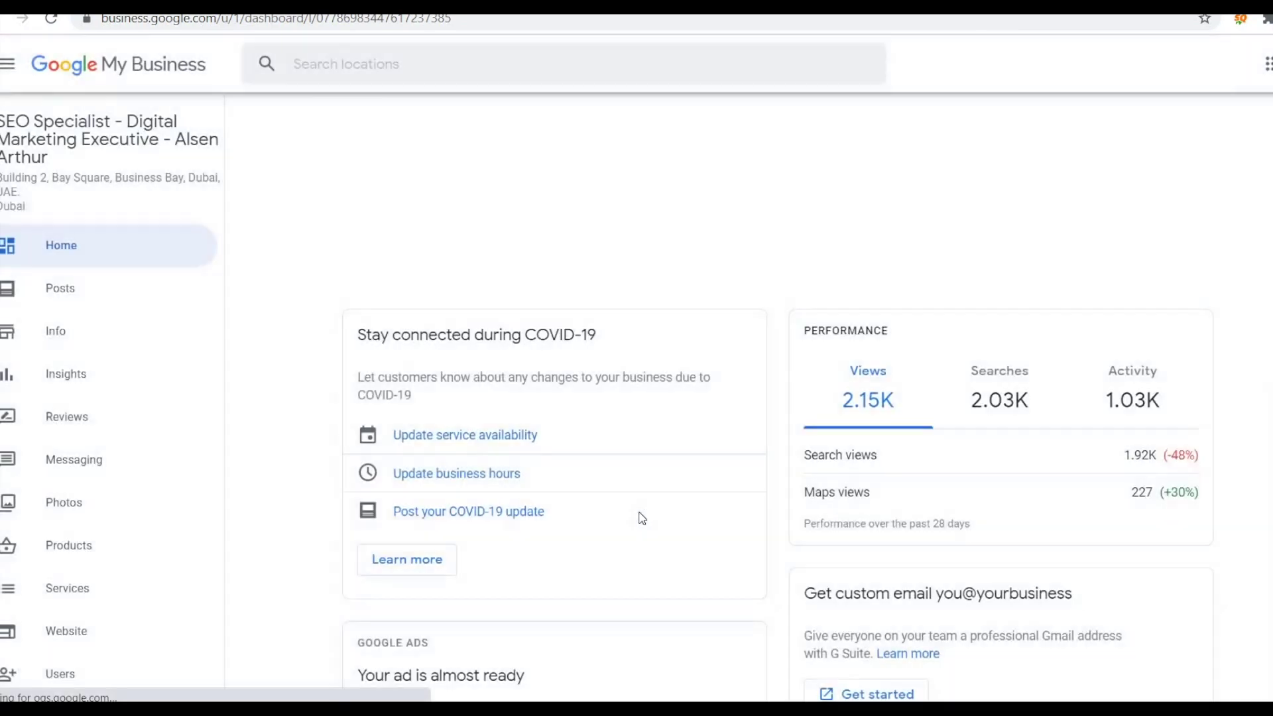
{"action": "left_click", "coordinate": [110, 343]}
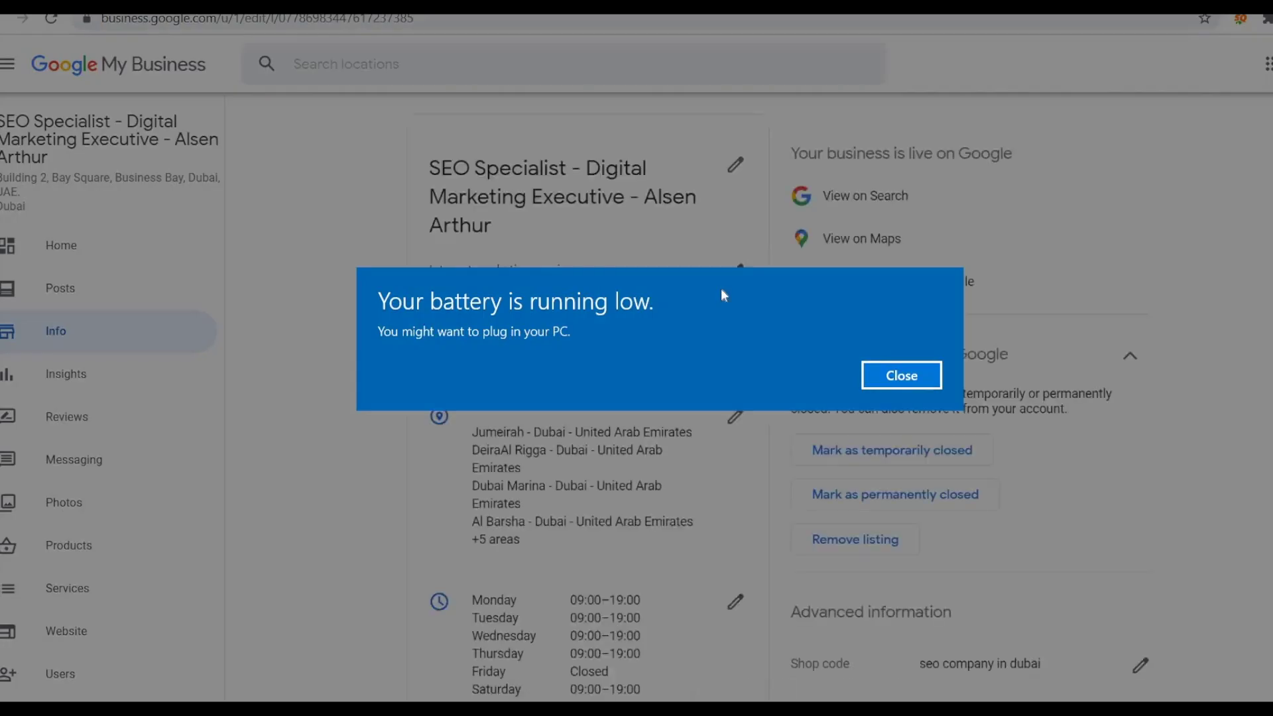
{"action": "left_click", "coordinate": [892, 382]}
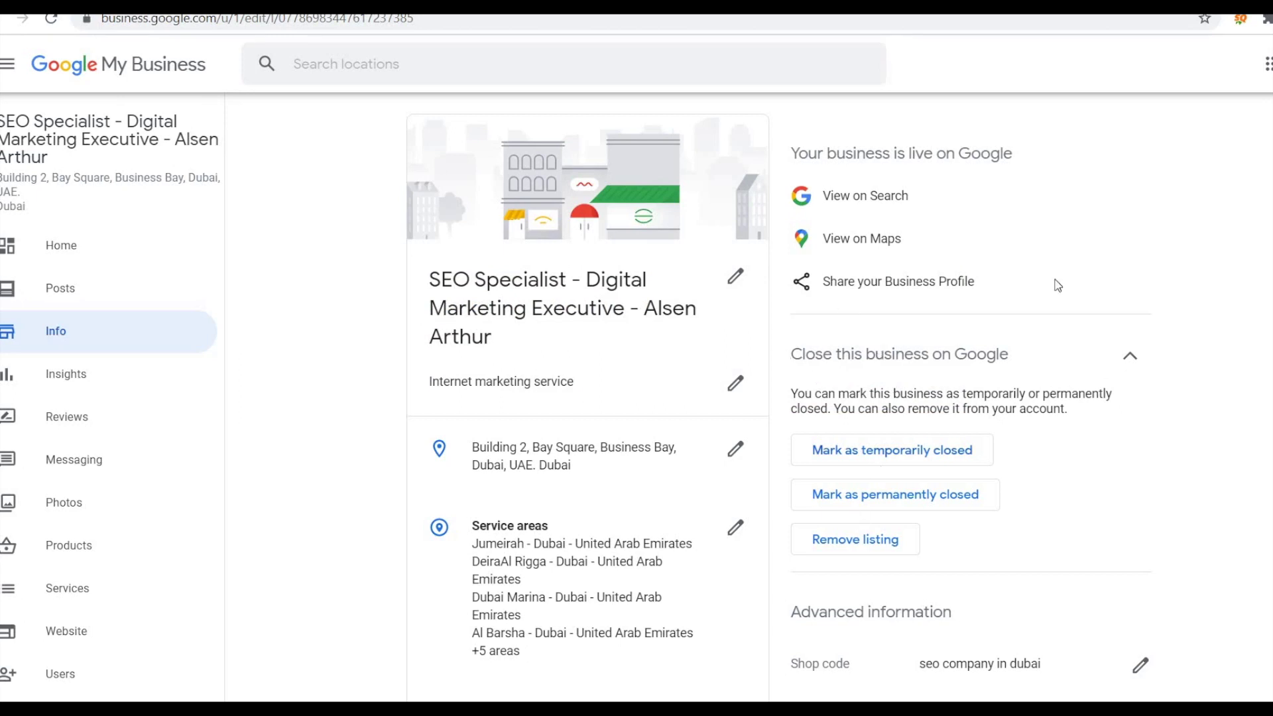
{"action": "scroll", "coordinate": [637, 398], "scroll_direction": "down", "scroll_amount": 1}
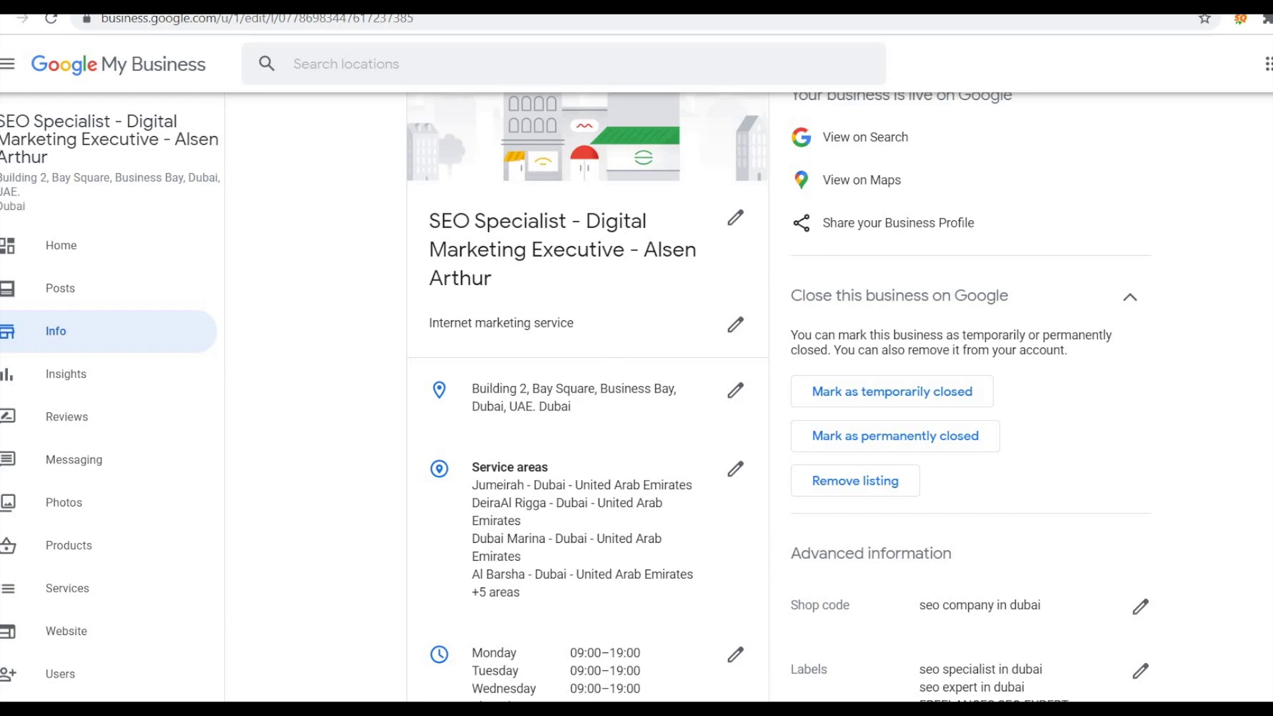
{"action": "scroll", "coordinate": [784, 394], "scroll_direction": "down", "scroll_amount": 3}
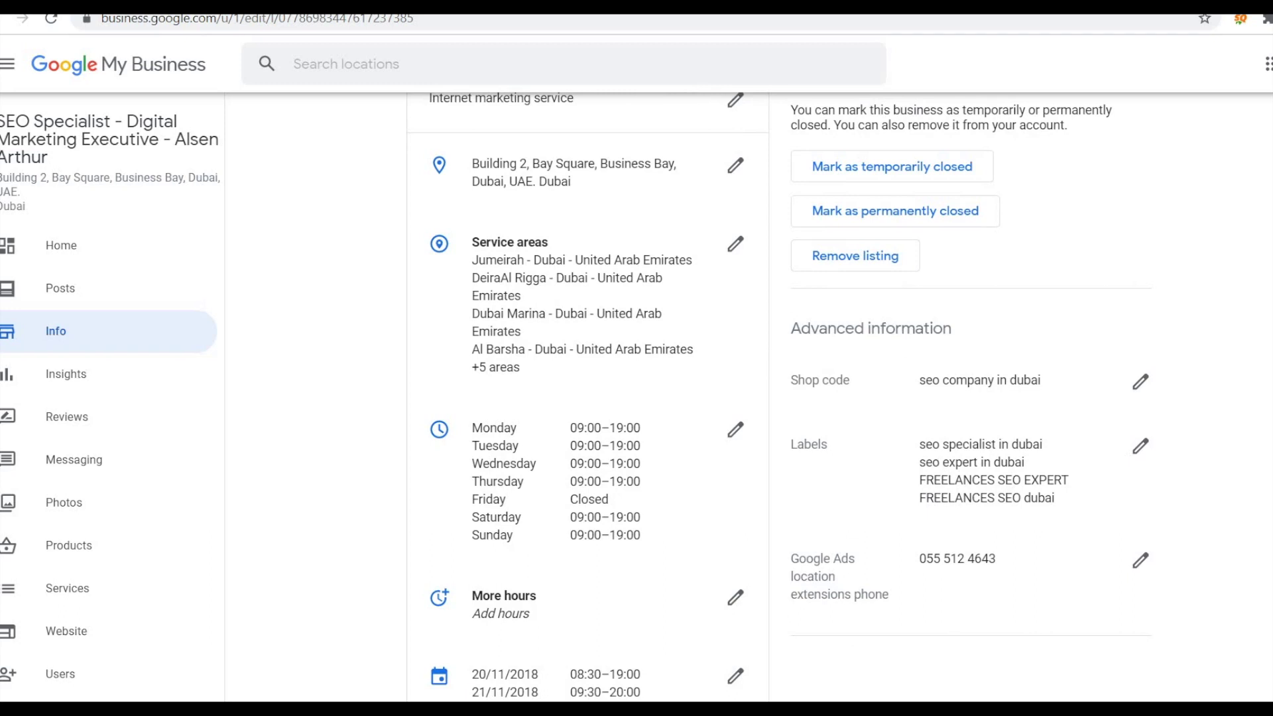
{"action": "scroll", "coordinate": [789, 397], "scroll_direction": "down", "scroll_amount": 8}
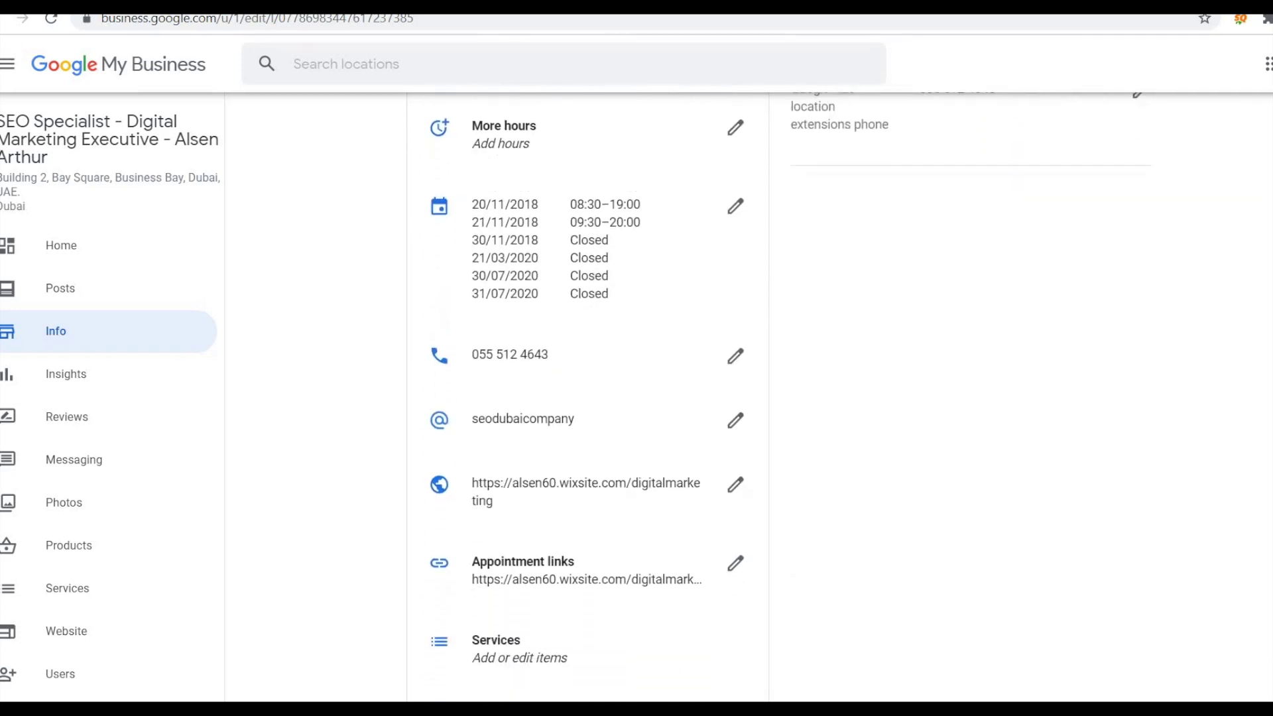
{"action": "scroll", "coordinate": [587, 397], "scroll_direction": "down", "scroll_amount": 6}
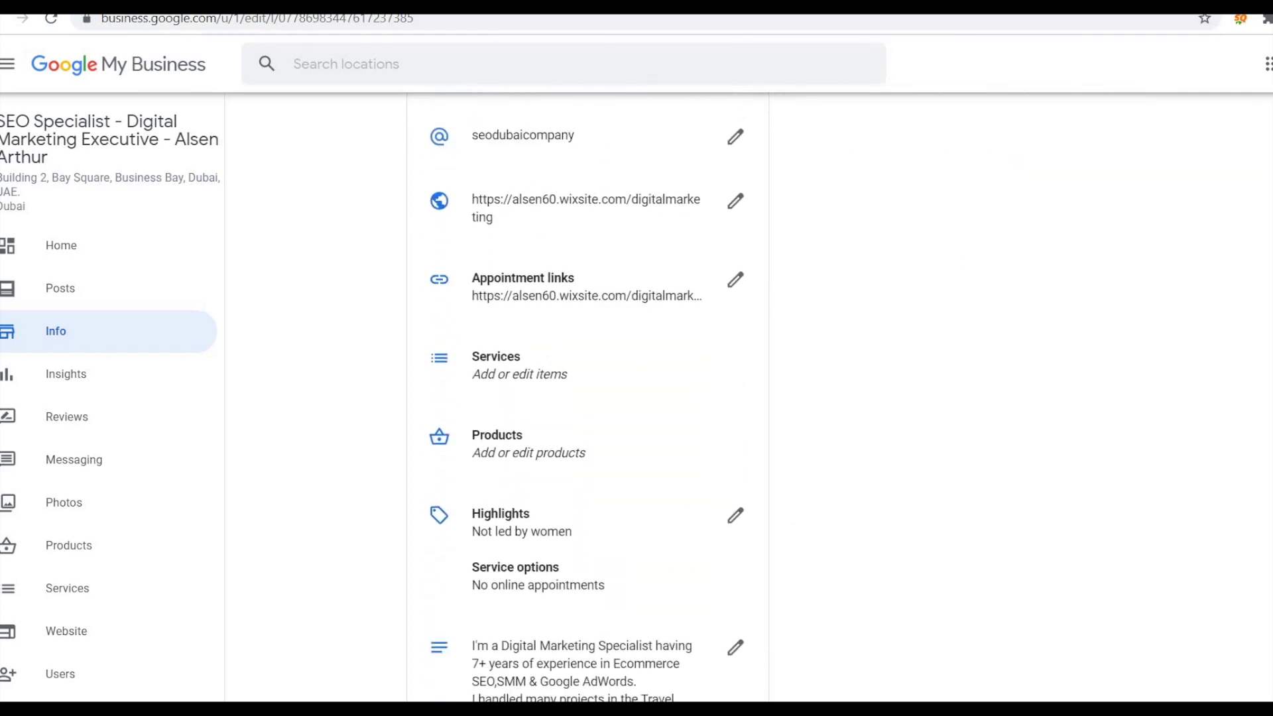
{"action": "scroll", "coordinate": [588, 398], "scroll_direction": "down", "scroll_amount": 2}
{"action": "scroll", "coordinate": [587, 398], "scroll_direction": "up", "scroll_amount": 4}
{"action": "scroll", "coordinate": [587, 398], "scroll_direction": "down", "scroll_amount": 1}
{"action": "scroll", "coordinate": [782, 606], "scroll_direction": "up", "scroll_amount": 8}
{"action": "scroll", "coordinate": [782, 607], "scroll_direction": "down", "scroll_amount": 2}
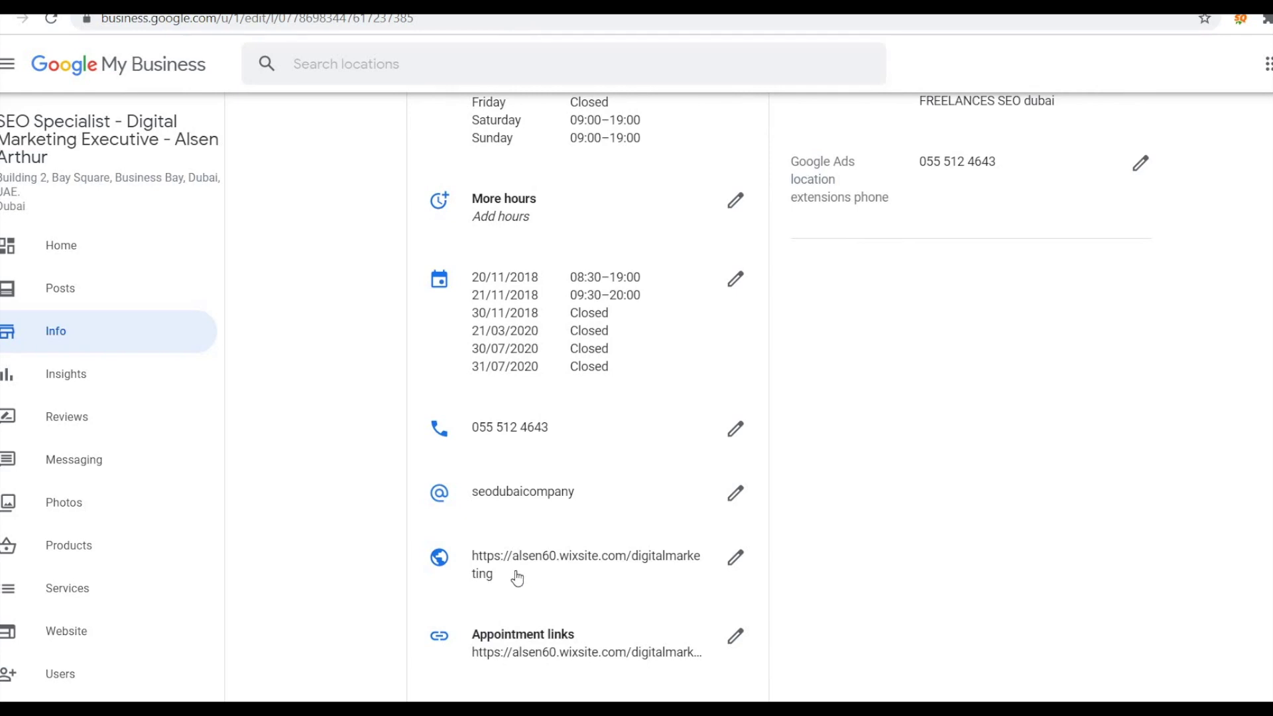
- Review the location's Insights: 2,031 searches, 22 customer actions and 1.15K photo views
{"action": "left_click", "coordinate": [90, 379]}
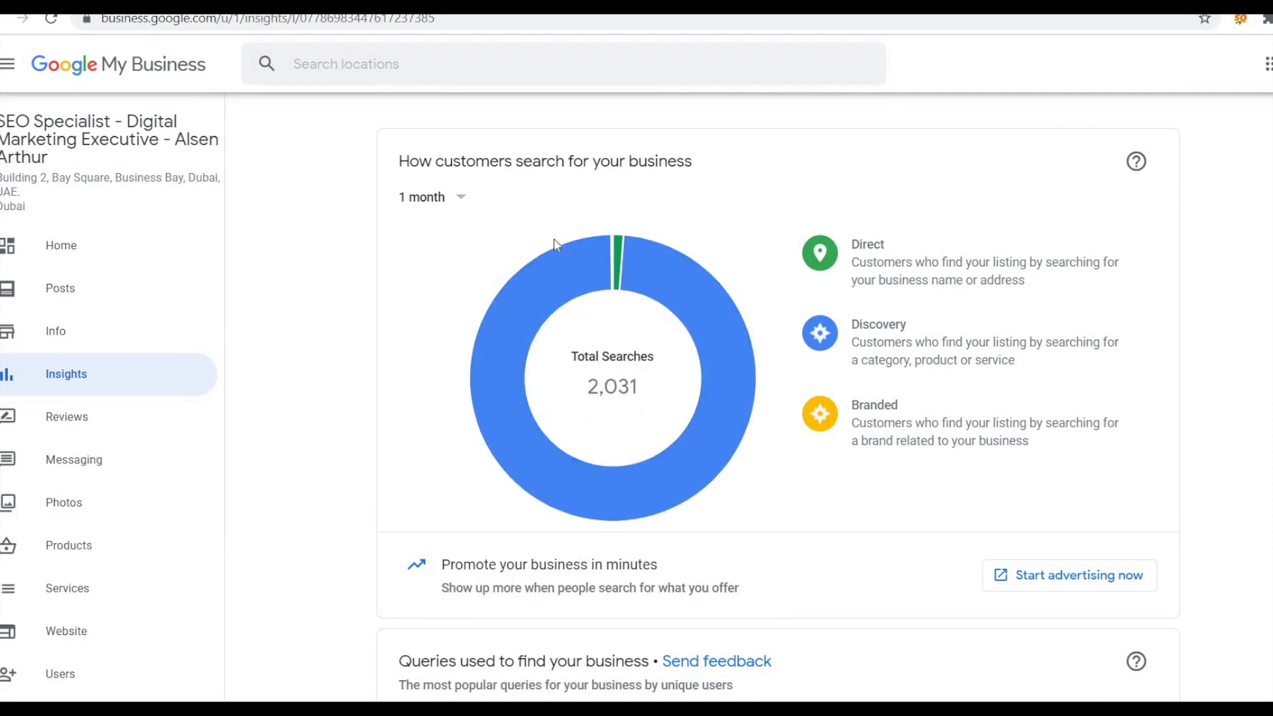
{"action": "scroll", "coordinate": [776, 397], "scroll_direction": "down", "scroll_amount": 7}
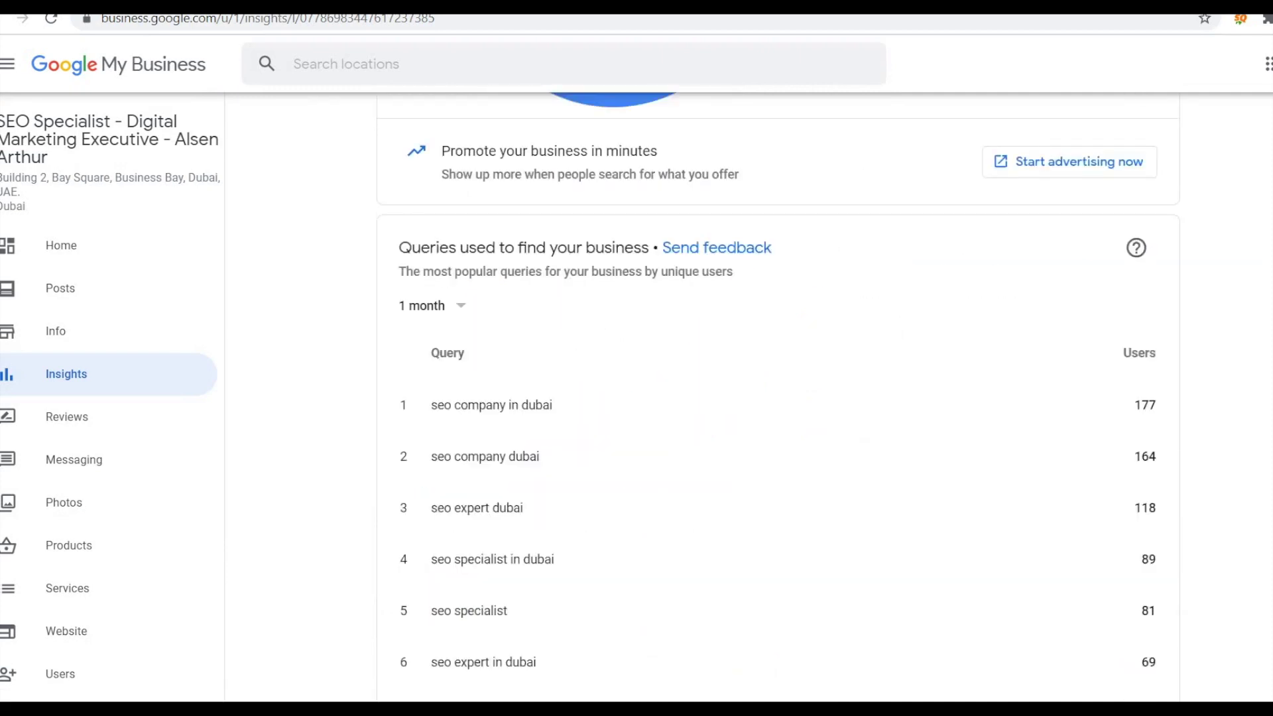
{"action": "scroll", "coordinate": [776, 397], "scroll_direction": "up", "scroll_amount": 4}
{"action": "scroll", "coordinate": [776, 396], "scroll_direction": "down", "scroll_amount": 10}
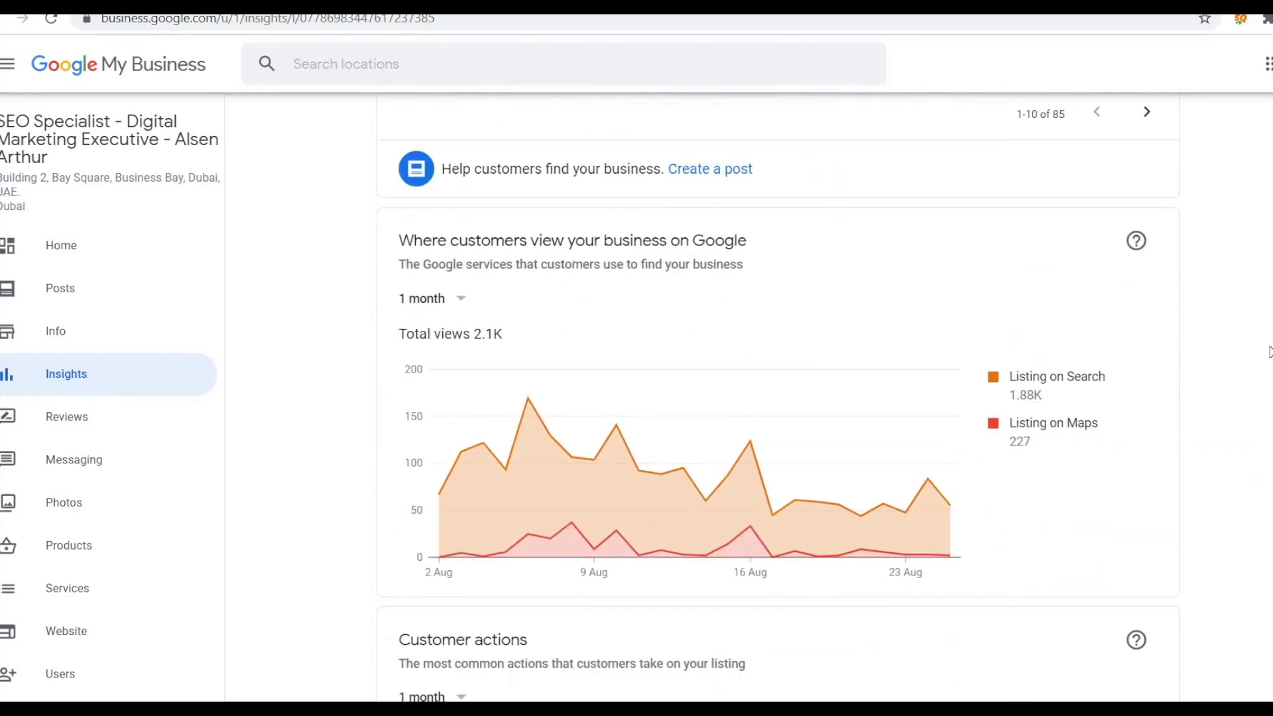
{"action": "scroll", "coordinate": [1018, 534], "scroll_direction": "down", "scroll_amount": 5}
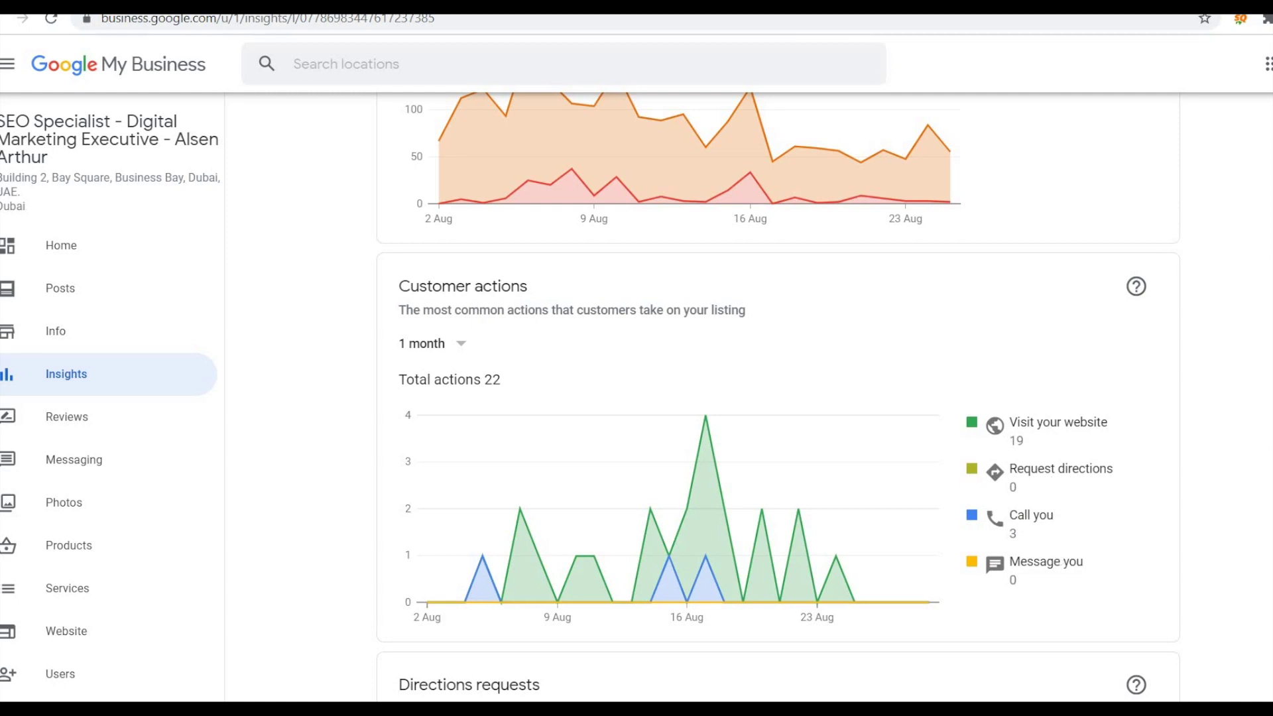
{"action": "scroll", "coordinate": [775, 398], "scroll_direction": "down", "scroll_amount": 9}
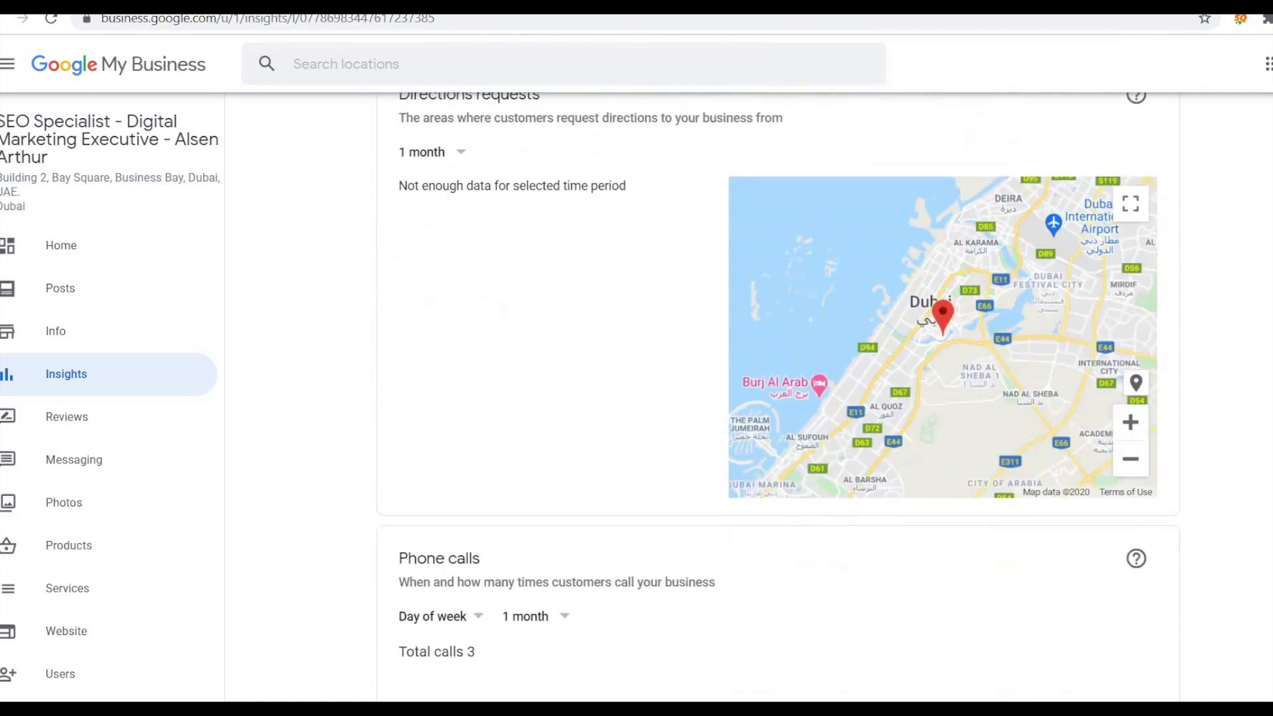
{"action": "scroll", "coordinate": [775, 398], "scroll_direction": "down", "scroll_amount": 10}
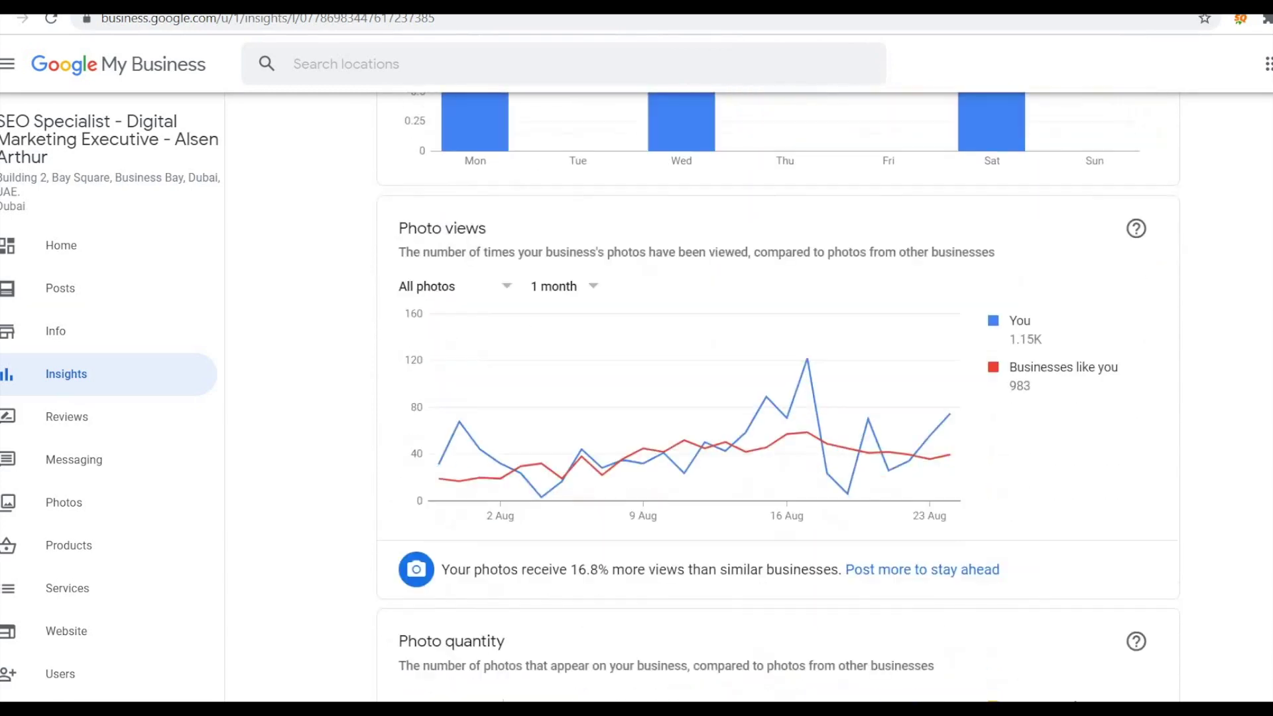
{"action": "scroll", "coordinate": [775, 398], "scroll_direction": "down", "scroll_amount": 5}
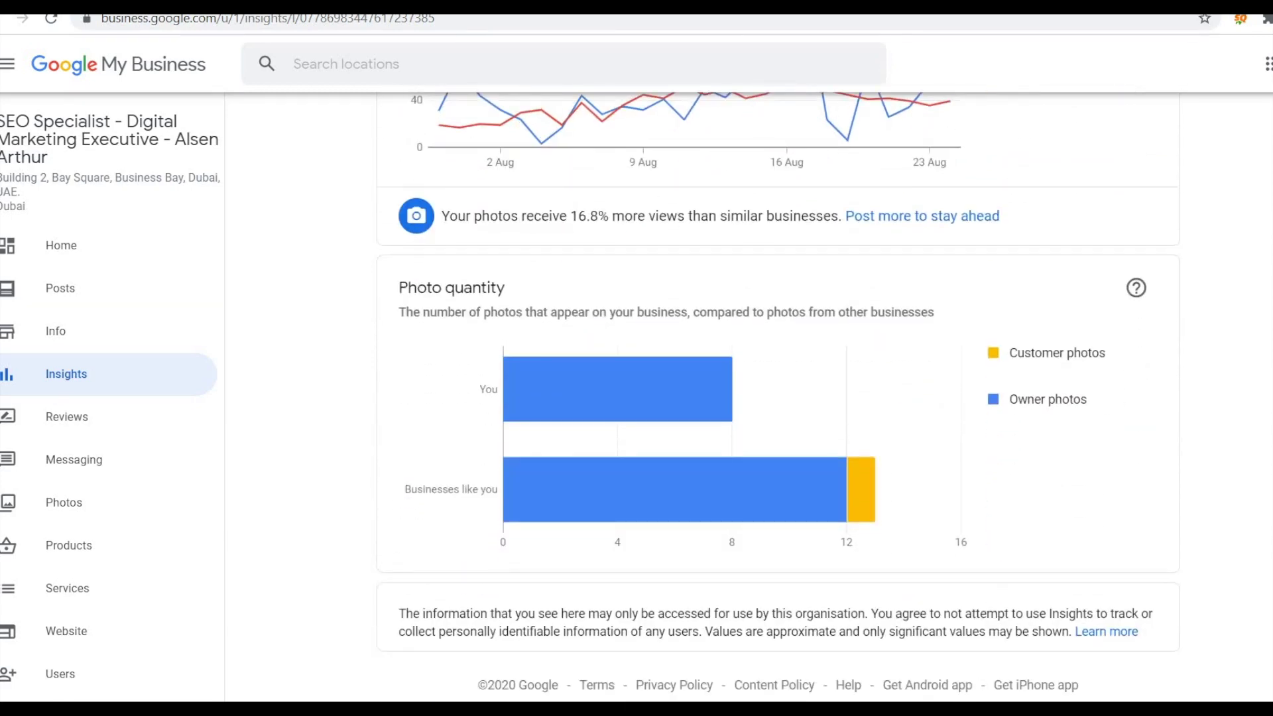
{"action": "scroll", "coordinate": [775, 398], "scroll_direction": "up", "scroll_amount": 20}
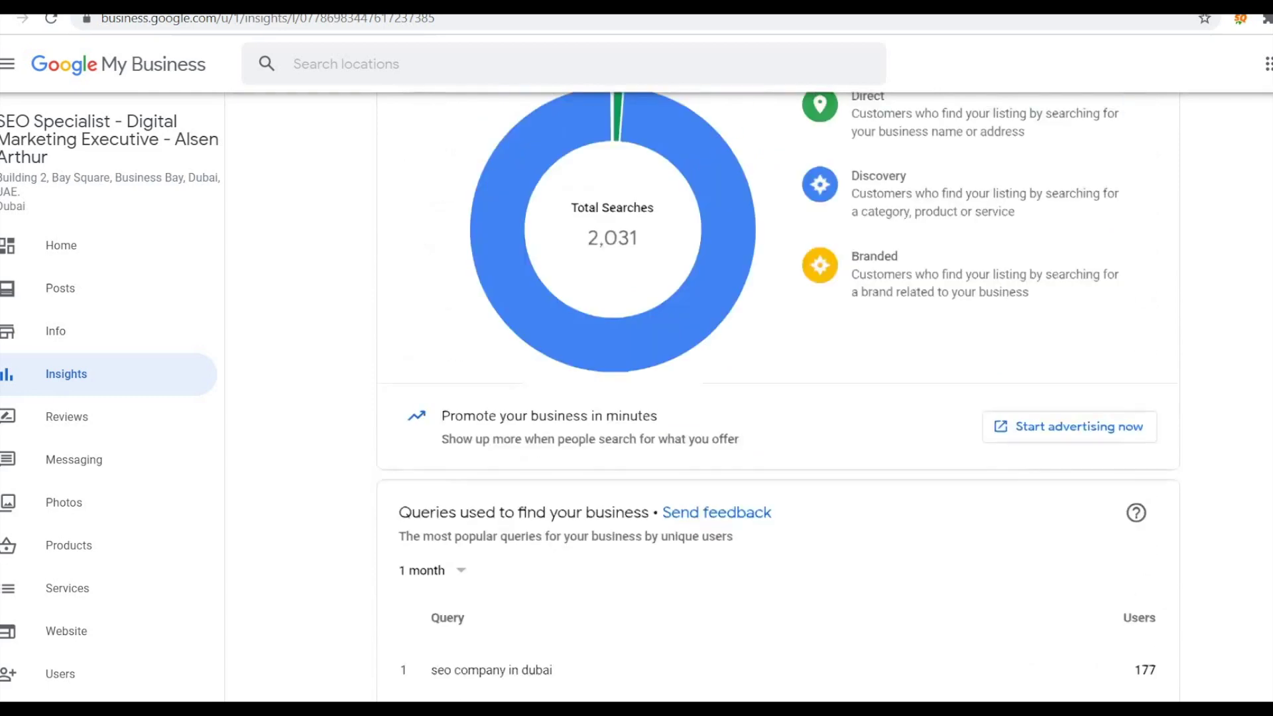
{"action": "scroll", "coordinate": [775, 398], "scroll_direction": "up", "scroll_amount": 2}
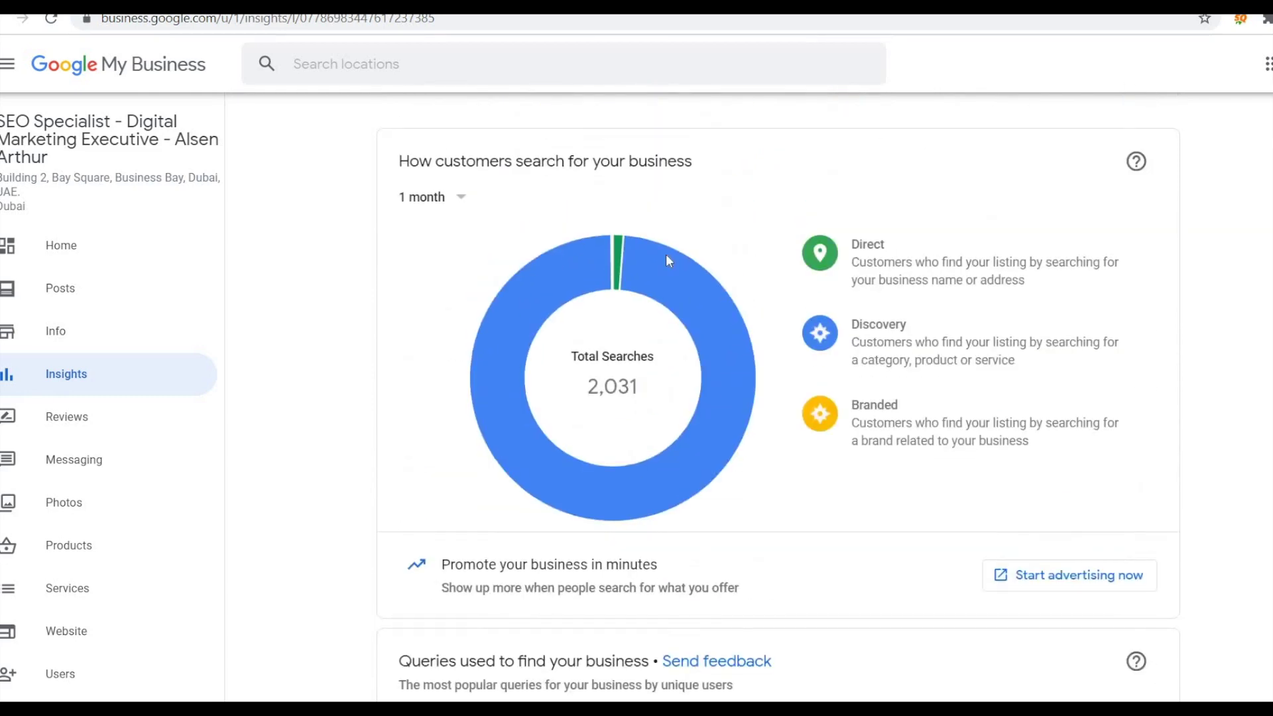
{"action": "mouse_move", "coordinate": [893, 259]}
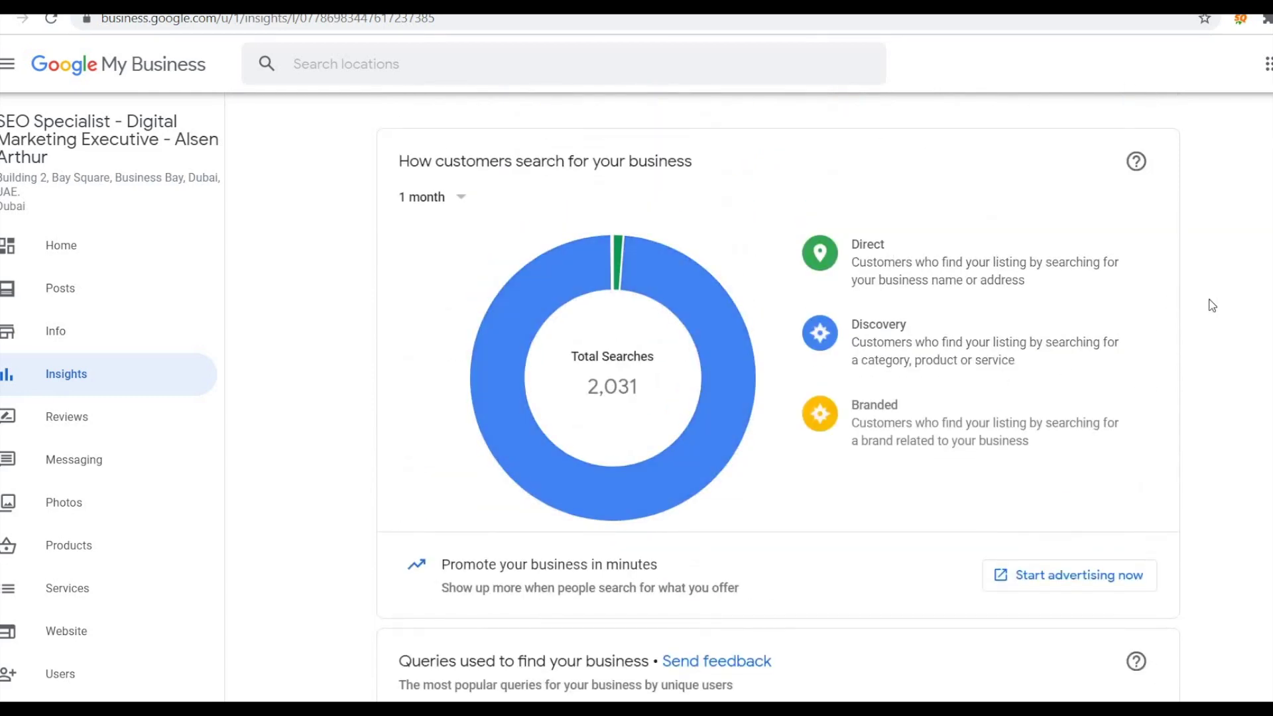